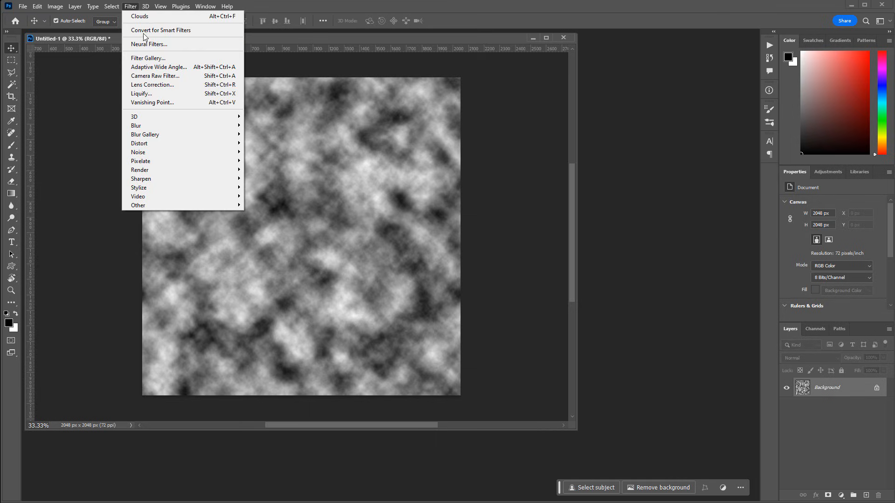
- Apply the Difference Clouds filter to the clouds image and repeat it three more times
mouse_move(157, 174)
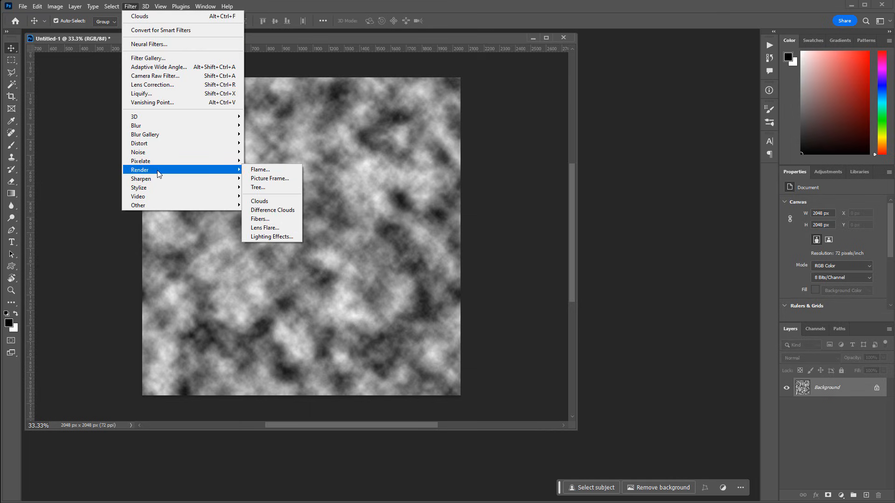
left_click(295, 210)
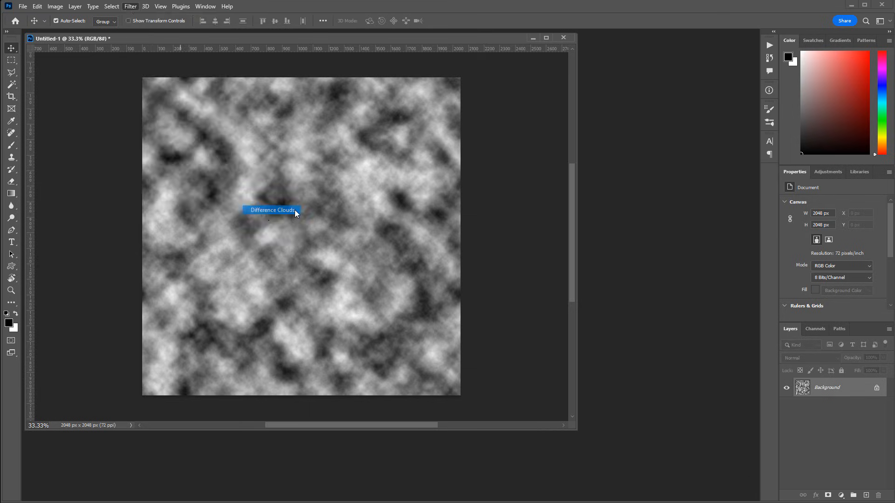
key("ctrl+alt+f")
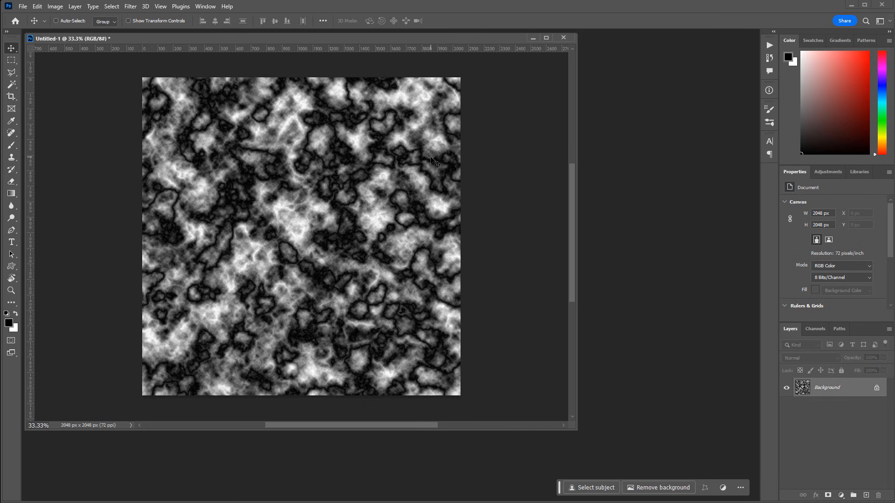
key("ctrl+alt+f")
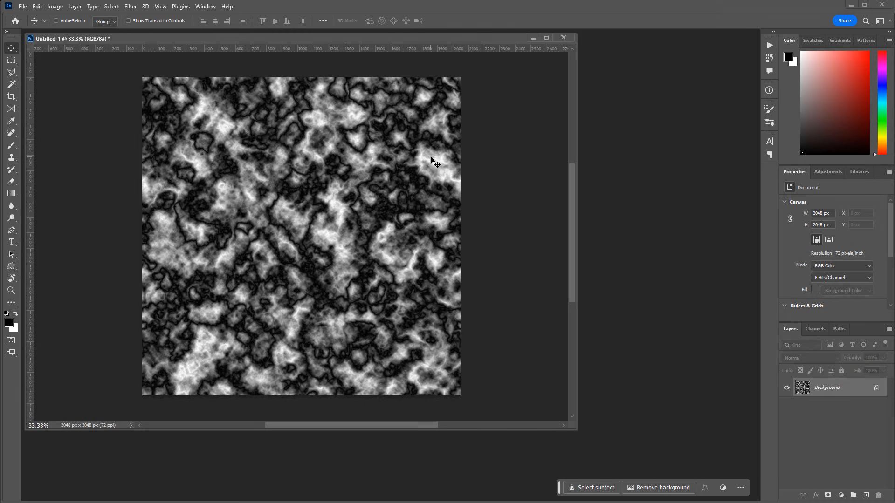
key("ctrl+alt+f")
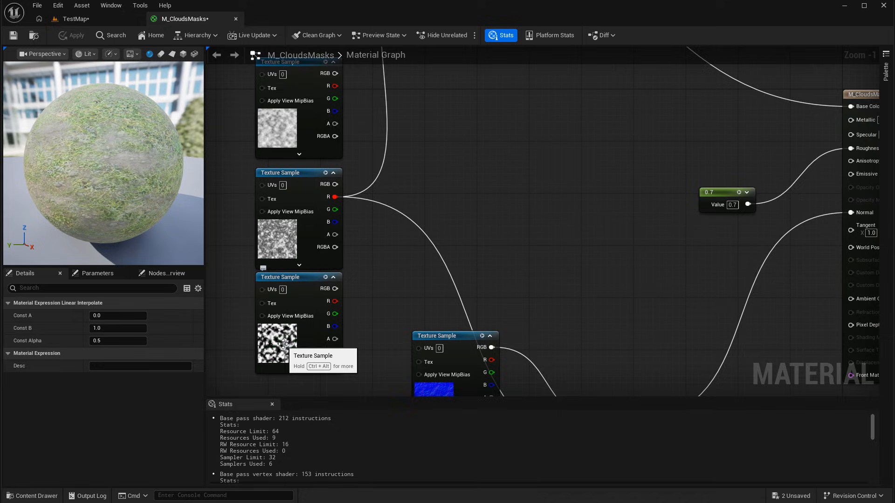
- Switch to Unreal Engine, wire the third mask texture's red channel in M_CloudsMasks, and inspect the grass and dirt blend on the cube
left_click_drag(320, 356, 366, 408)
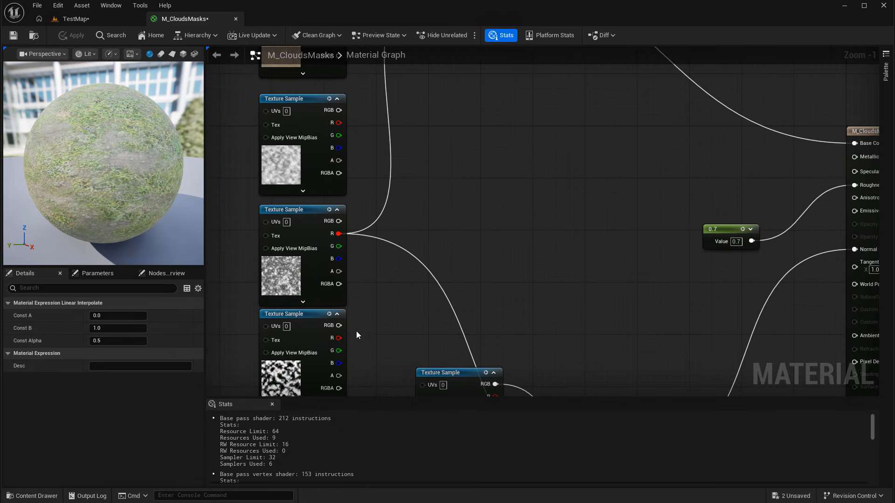
left_click_drag(339, 338, 449, 295)
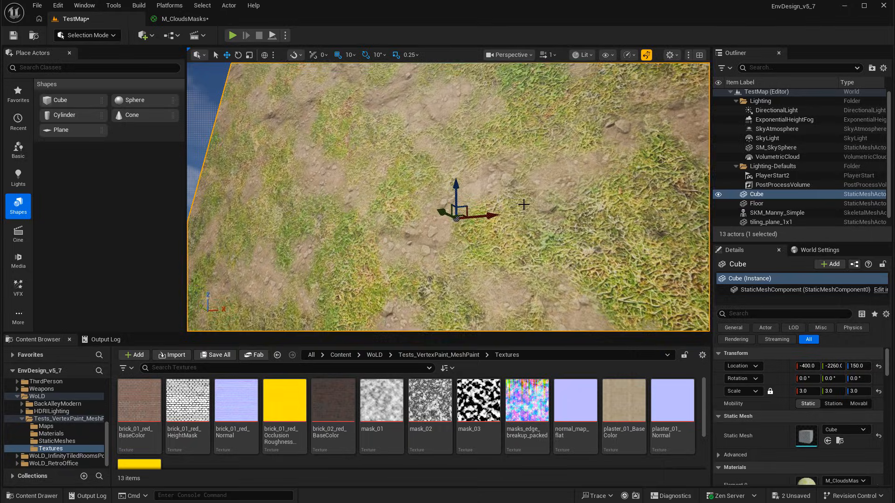
key("a")
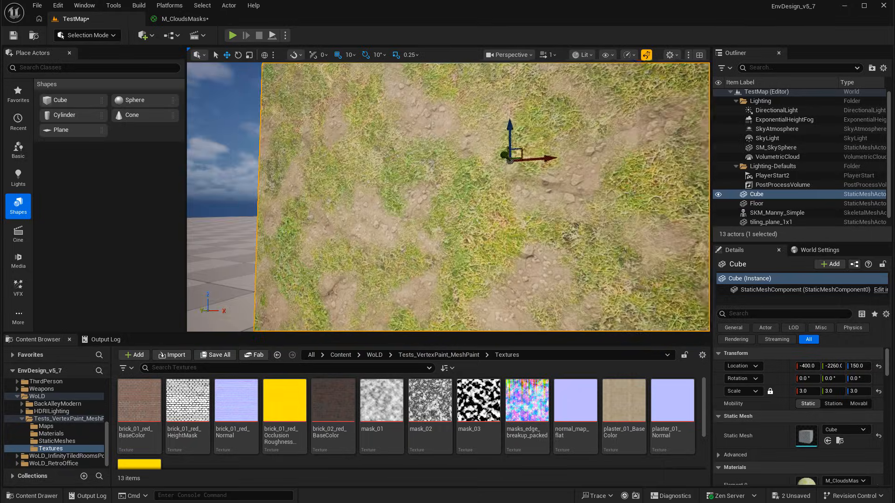
key("s")
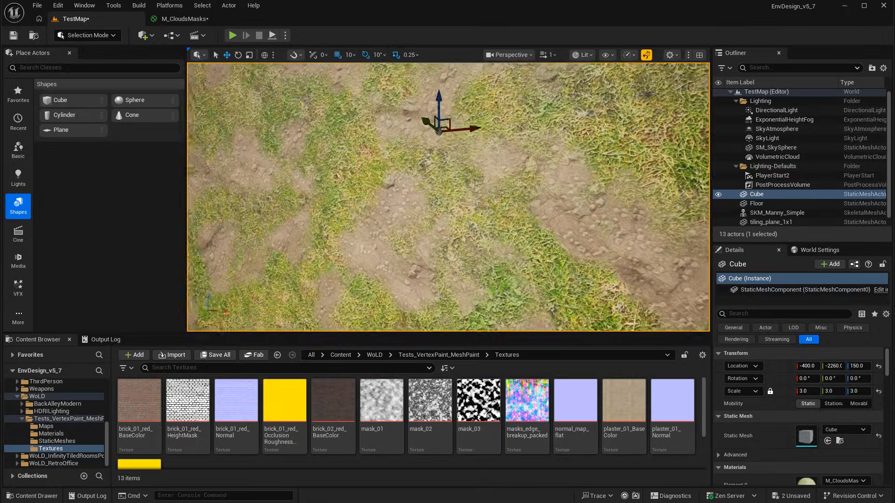
key("e")
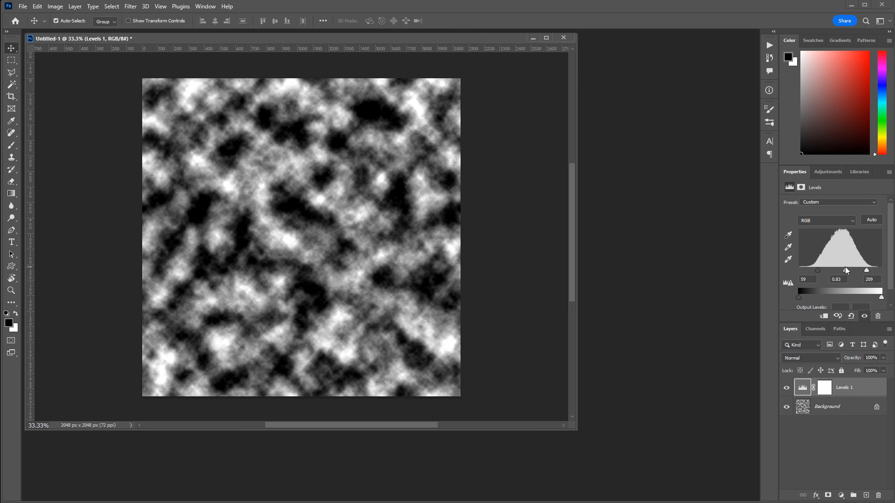
- In Photoshop, raise the clouds' contrast with the Levels adjustment, setting the input levels to about 86, 0.80 and 185
left_click_drag(867, 270, 827, 273)
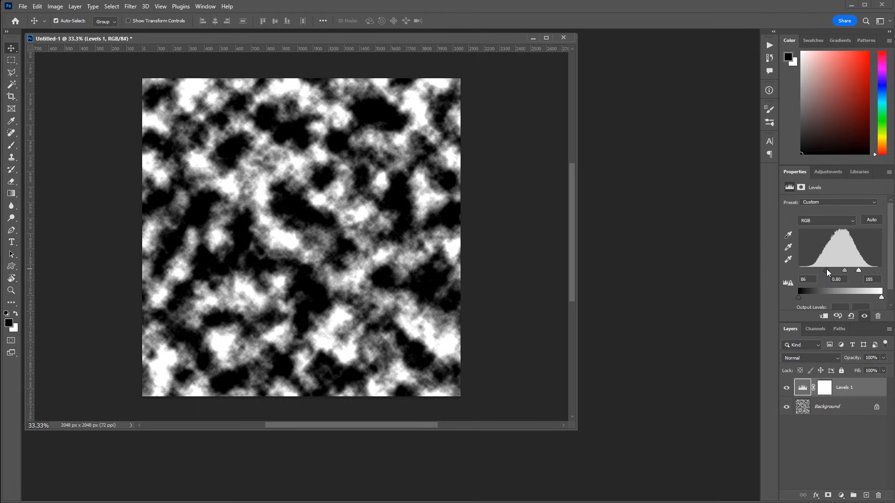
left_click_drag(829, 270, 830, 270)
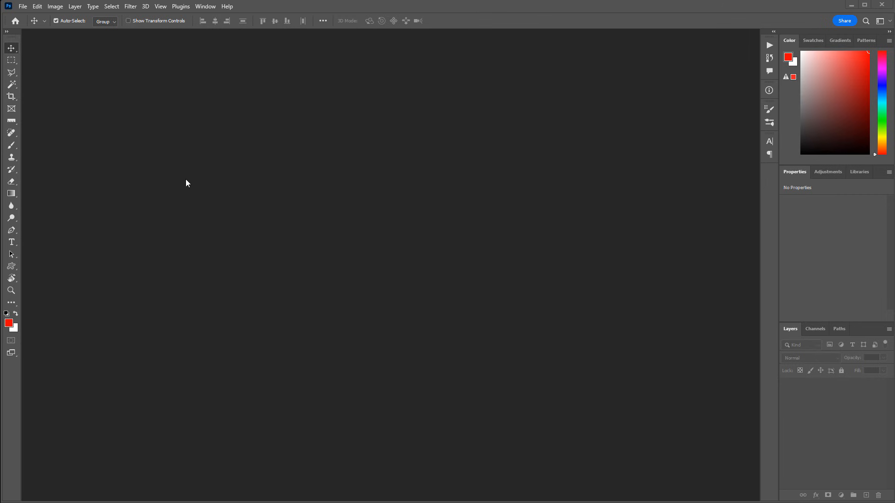
- Create a new 2048 x 2048 px document at 72 ppi in 8-bit RGB Color with a white background
left_click(23, 6)
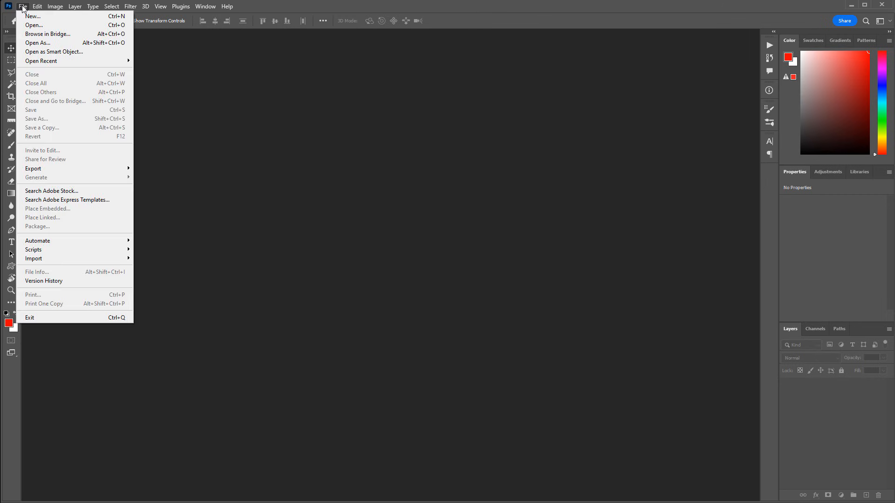
left_click(31, 18)
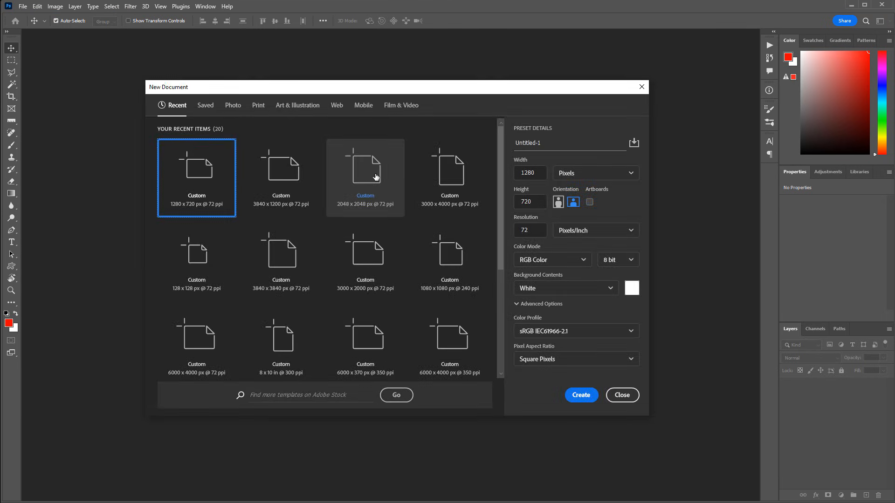
left_click(376, 177)
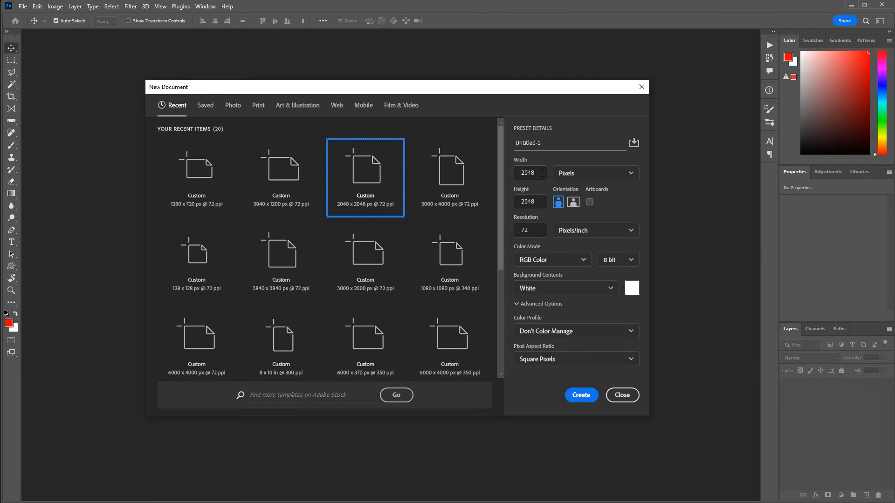
left_click(542, 173)
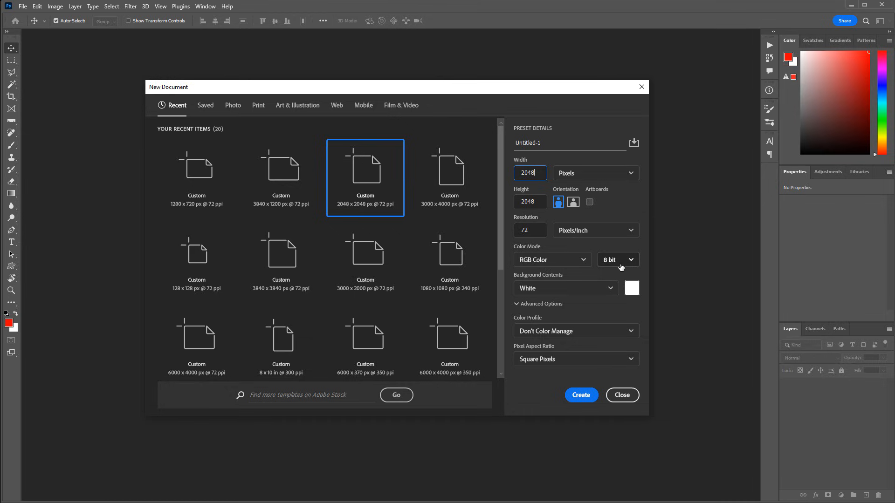
left_click(581, 395)
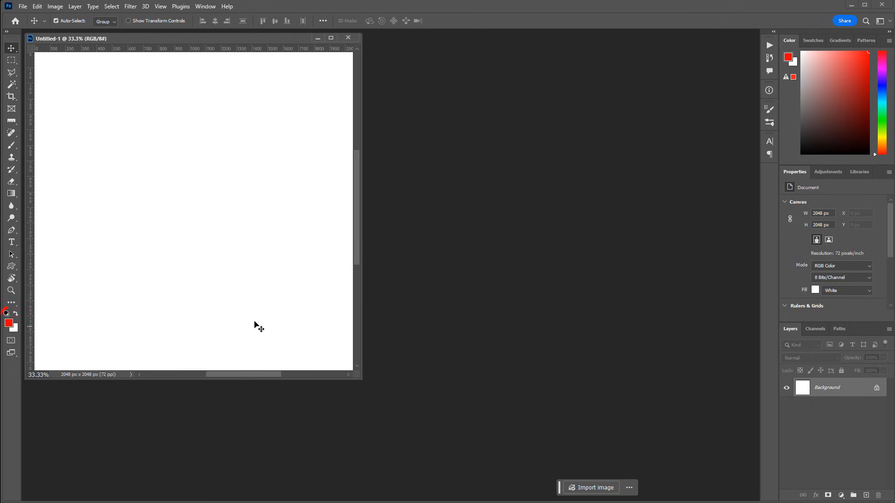
- Reset the swatches to a black foreground and a white background, confirming each colour in the Color Picker
left_click(7, 314)
left_click(8, 323)
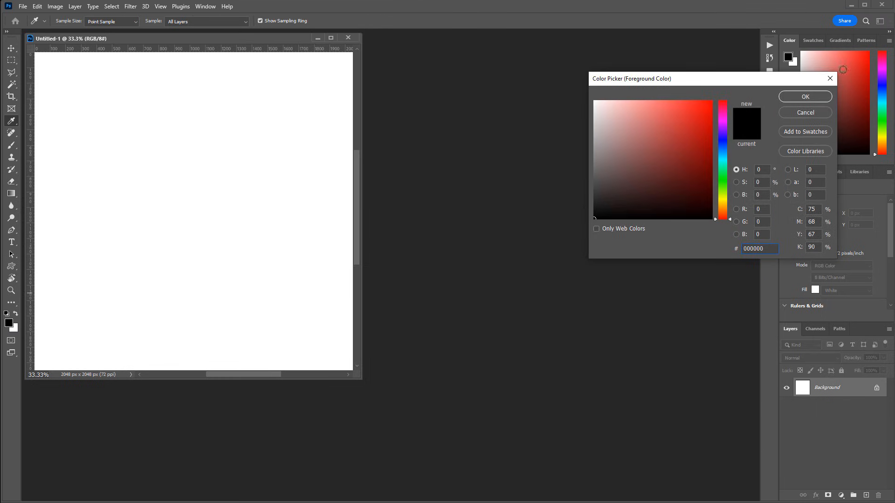
left_click(813, 96)
left_click(14, 329)
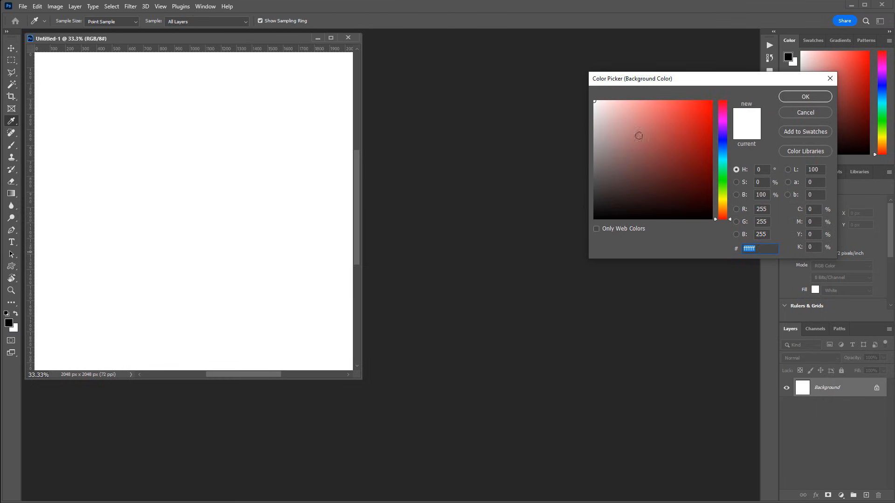
left_click_drag(638, 135, 583, 74)
left_click(816, 96)
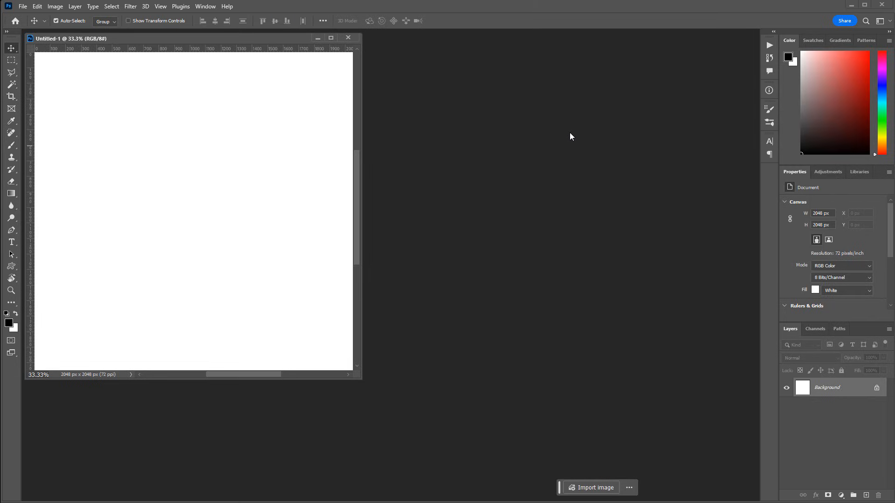
- Try swapping the foreground and background colours and picking a foreground colour, ending with the default black and white
key("x")
key("x")
left_click(8, 322)
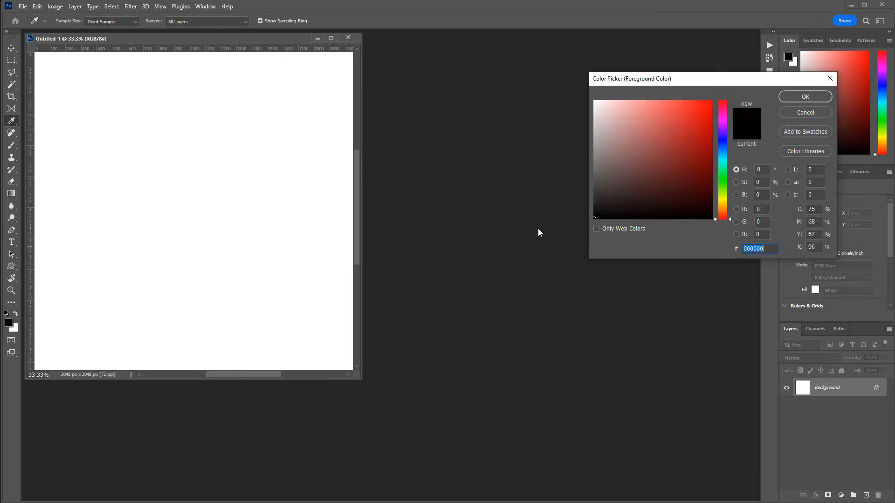
left_click_drag(675, 135, 764, 86)
left_click(804, 95)
key("d")
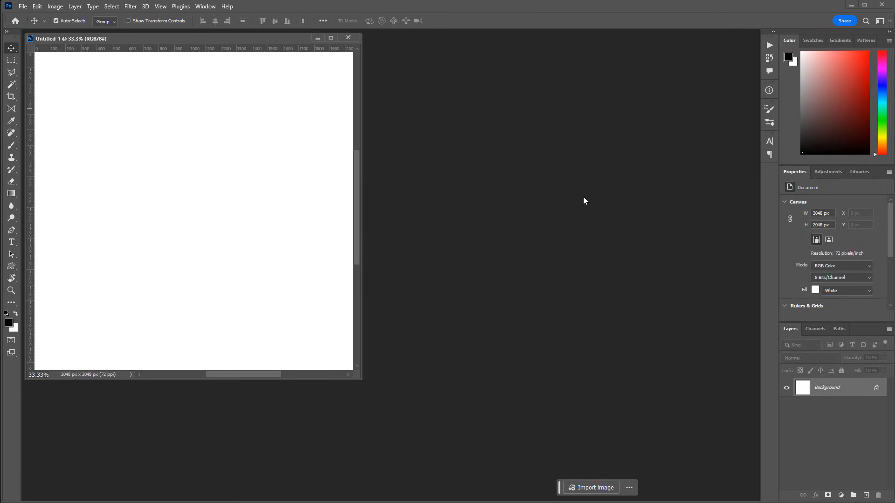
- Render Clouds on the Background layer and enlarge the document window so the whole canvas fits
left_click(131, 7)
mouse_move(162, 172)
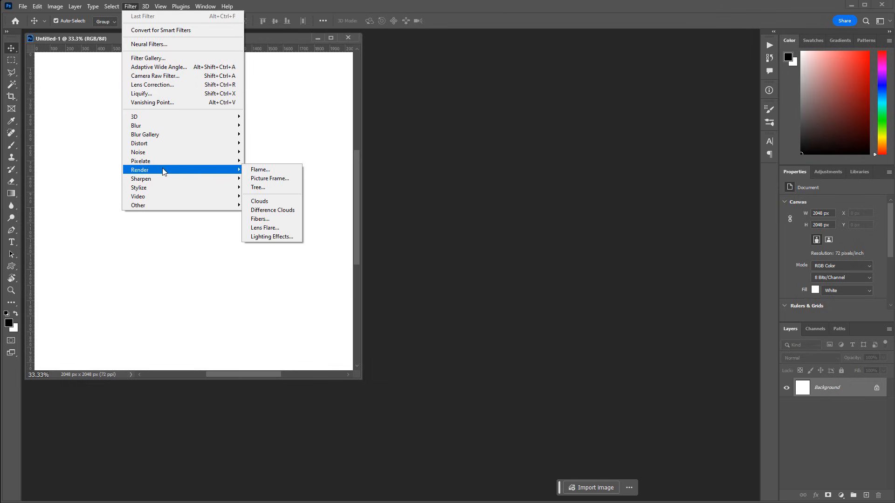
left_click(279, 201)
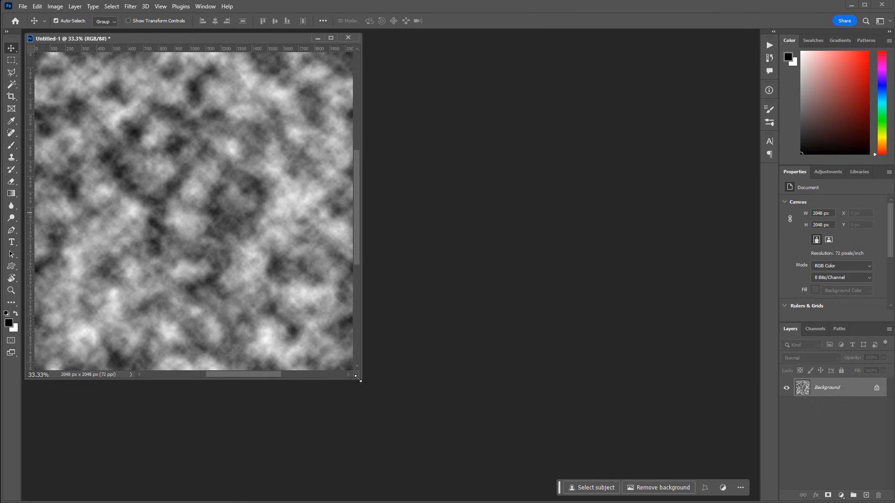
left_click_drag(358, 378, 574, 428)
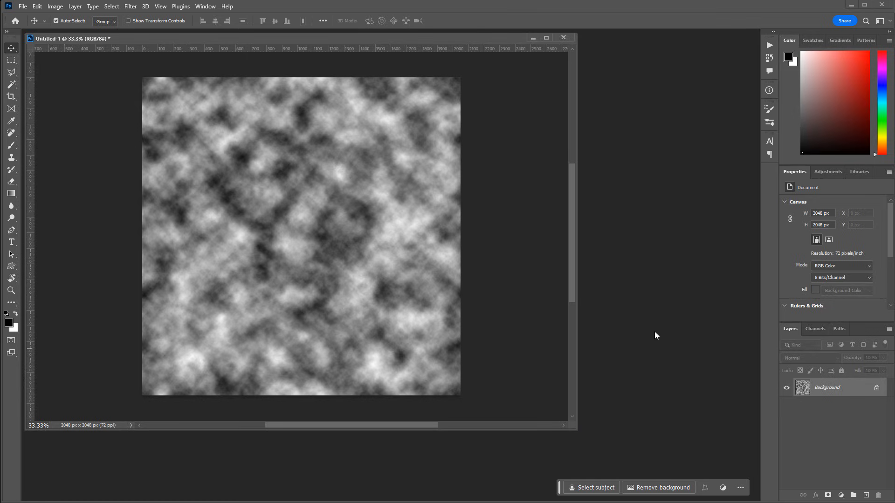
- Set up an export of the clouds image in PNG format and review the export settings
left_click(23, 7)
mouse_move(69, 168)
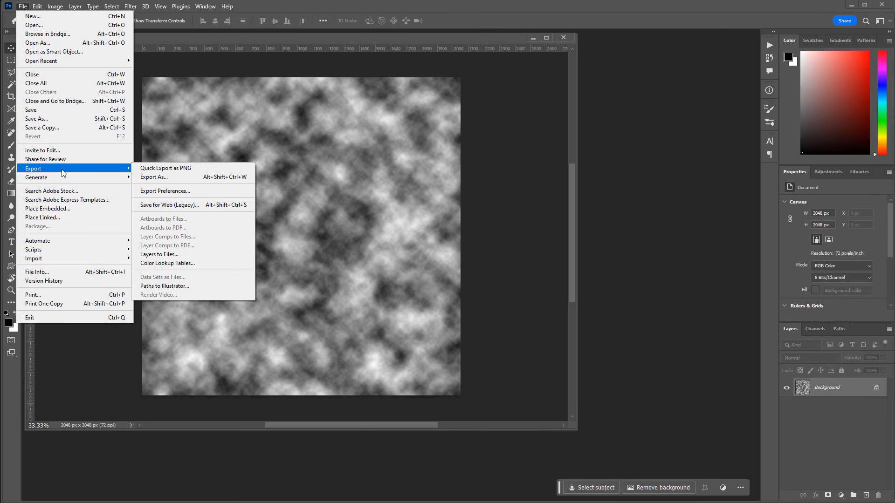
left_click(181, 180)
left_click(657, 94)
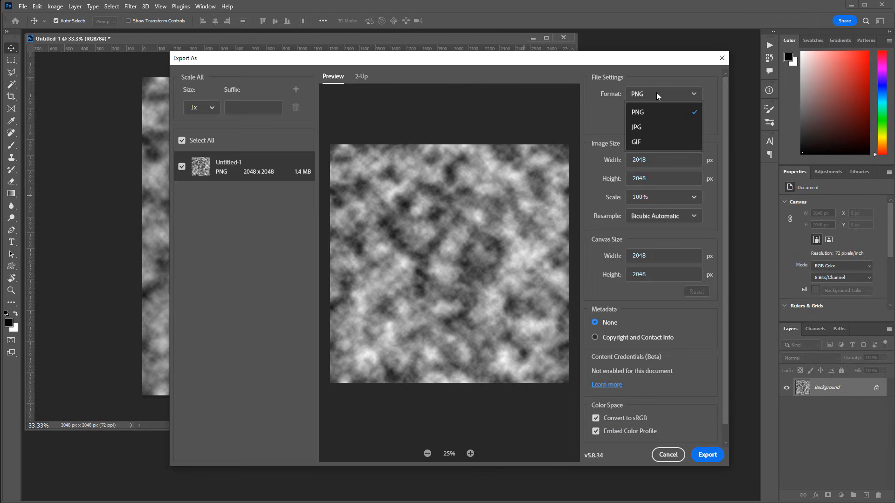
left_click(647, 111)
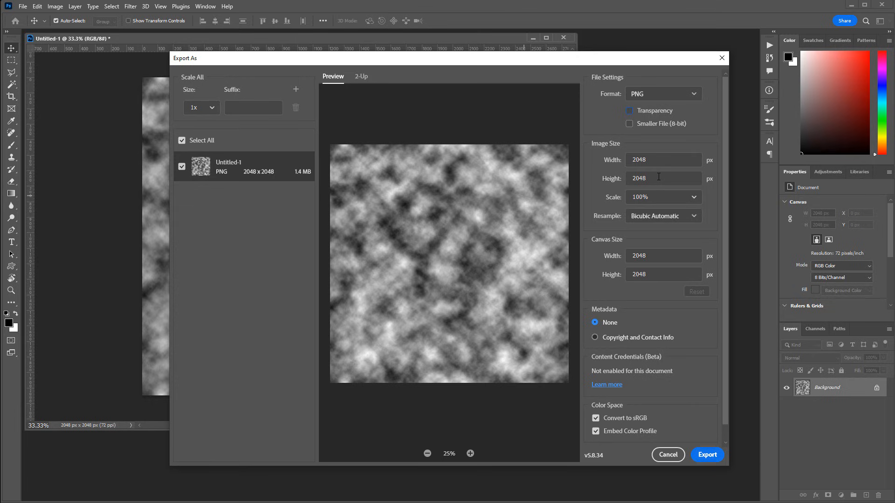
scroll(709, 352, "down", 1)
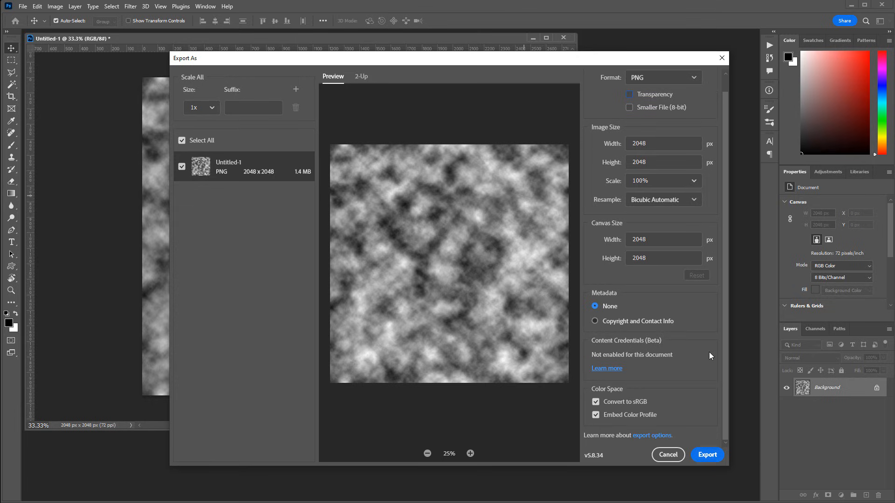
scroll(708, 355, "up", 1)
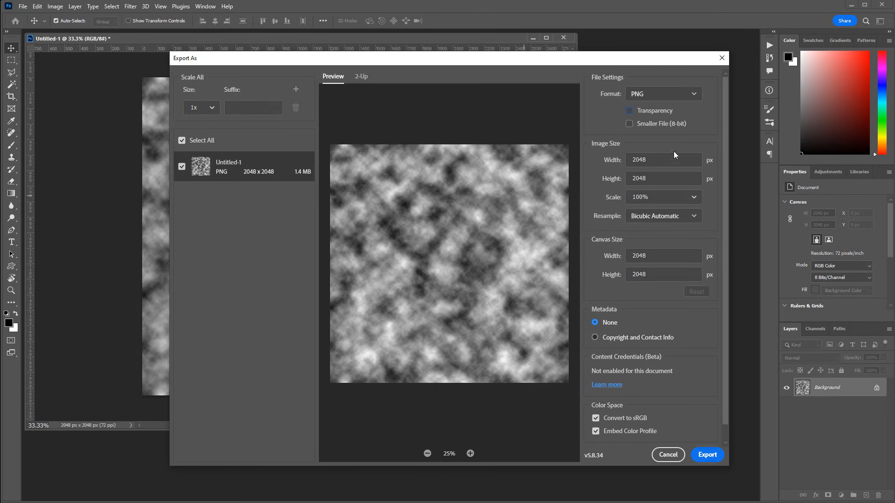
- Export the image to the 2026-01-Masks folder under the file name mask_01
left_click(707, 454)
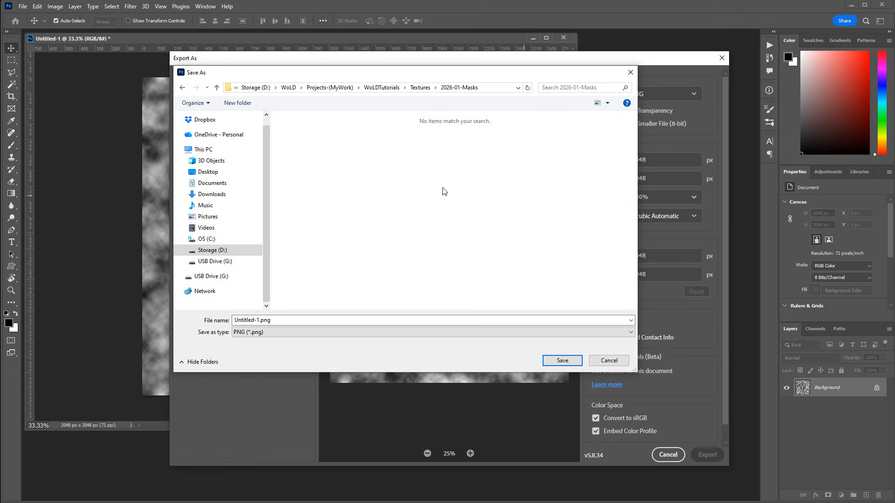
left_click(285, 320)
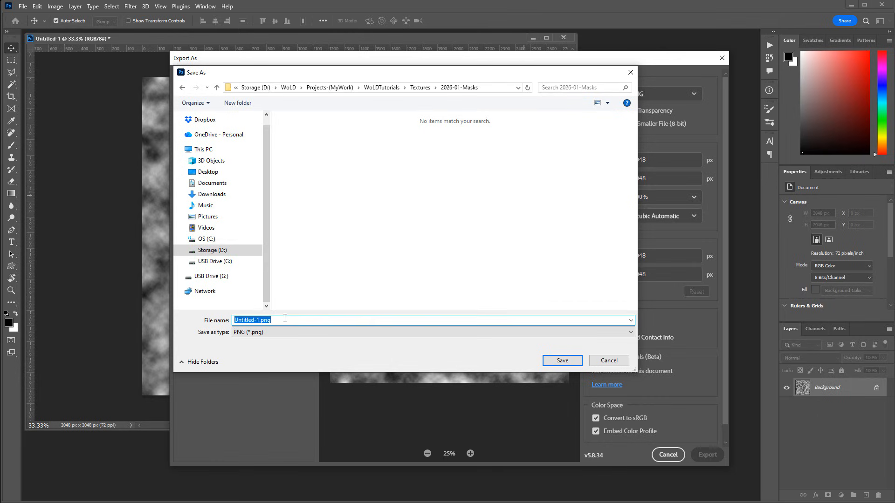
type("mask_01")
left_click(562, 360)
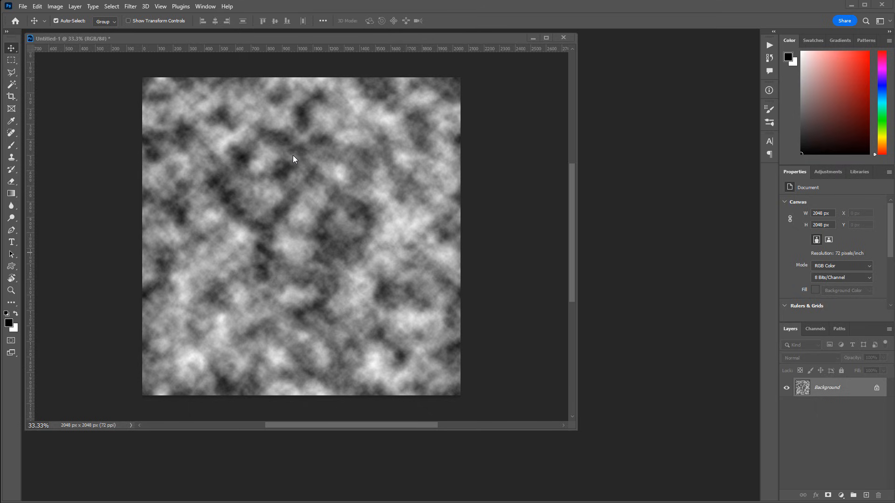
- Try another Clouds render on the Background, reapply it with higher contrast, and undo back to the blank white canvas
left_click(131, 7)
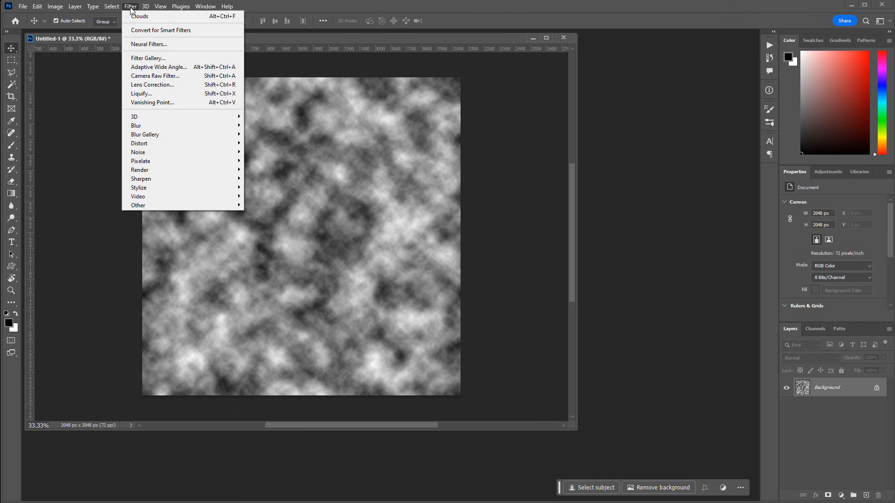
mouse_move(233, 170)
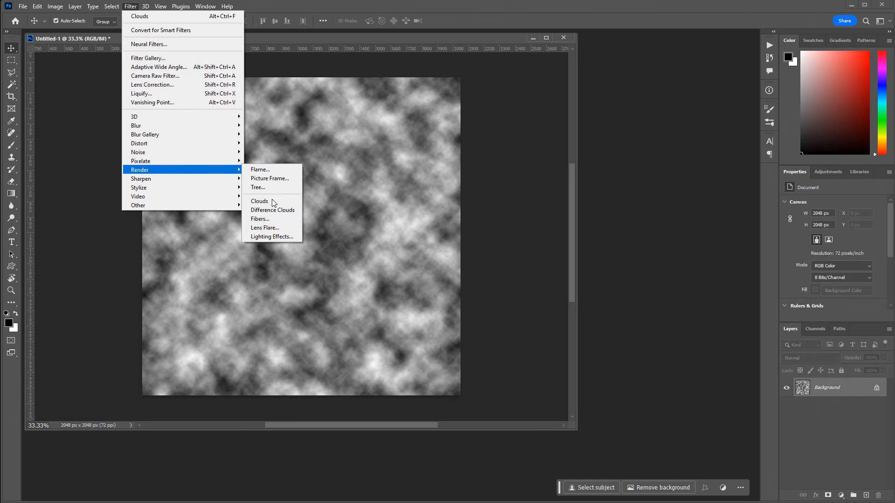
left_click(259, 201)
key("ctrl")
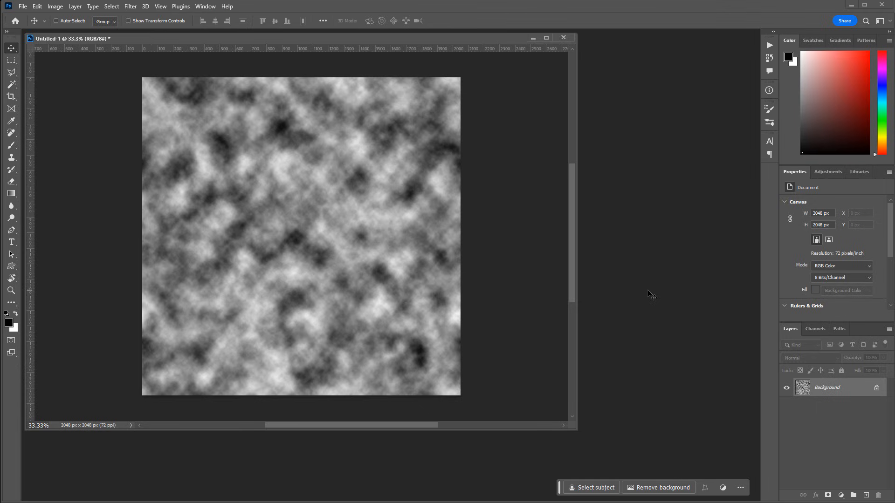
key("ctrl+alt+f")
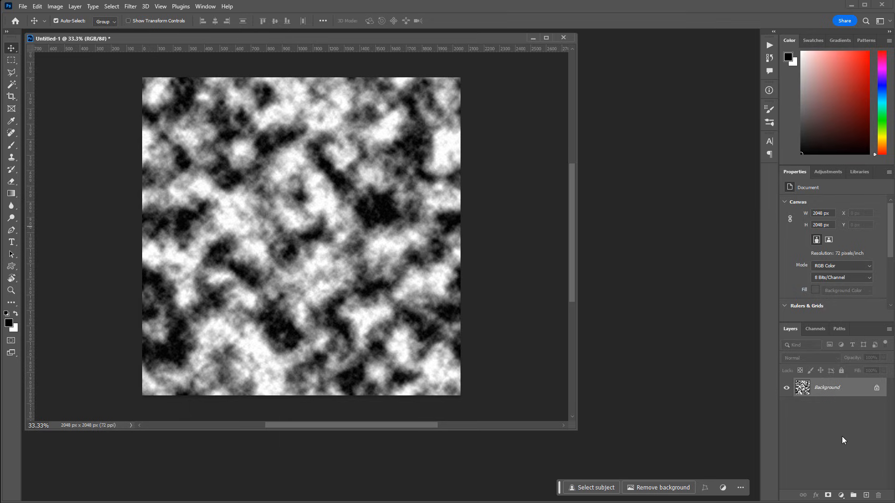
key("ctrl+z")
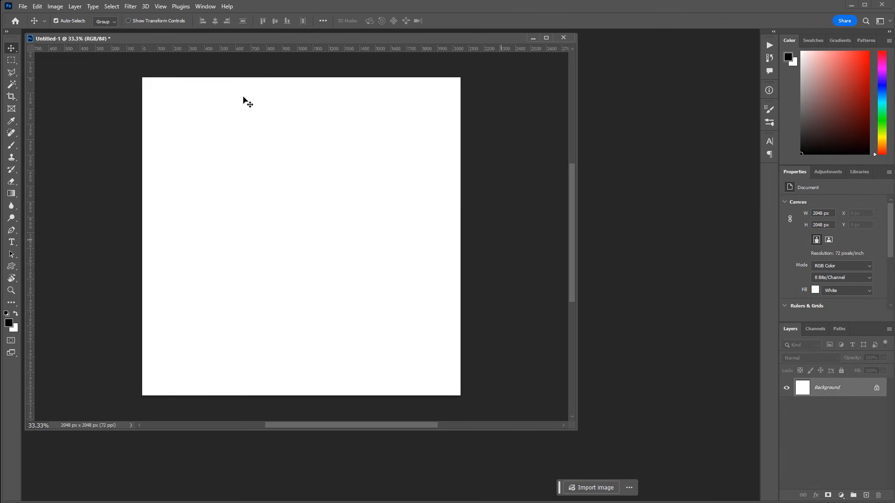
- Render Clouds on the blank Background layer and reapply the filter several times to try higher-contrast variations
left_click(131, 7)
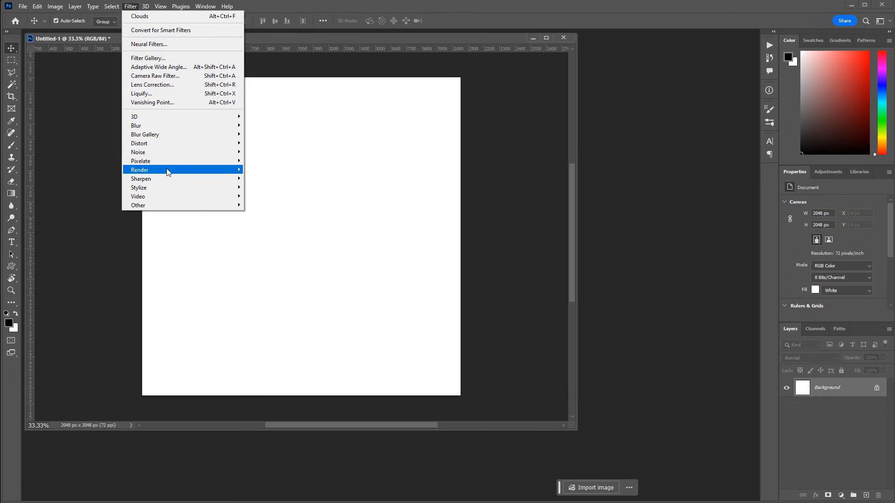
mouse_move(167, 170)
left_click(278, 201)
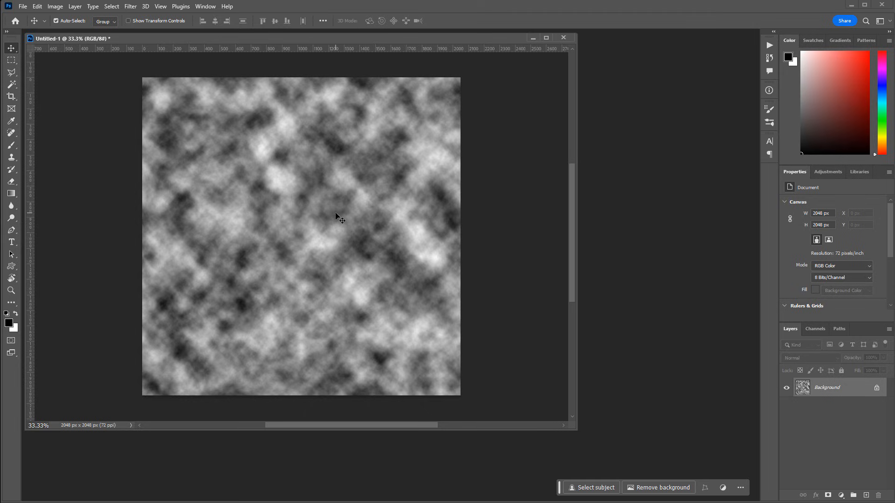
key("ctrl")
key("ctrl+alt+f")
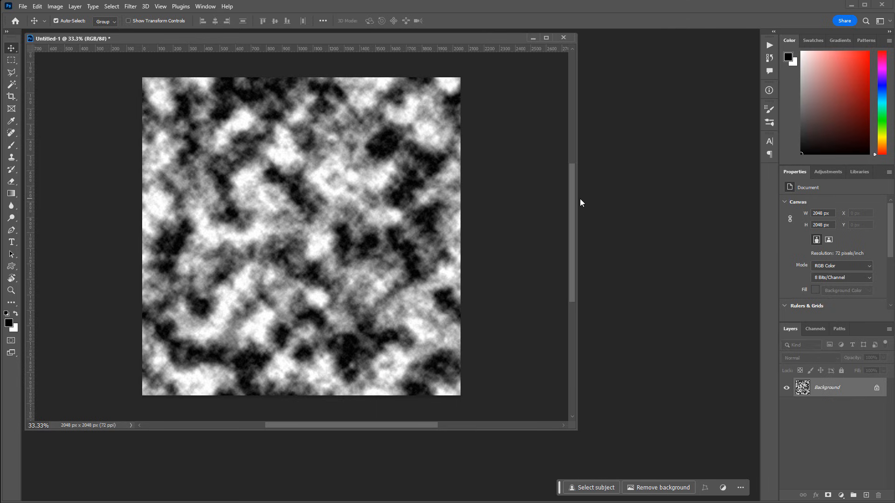
key("ctrl+alt+f")
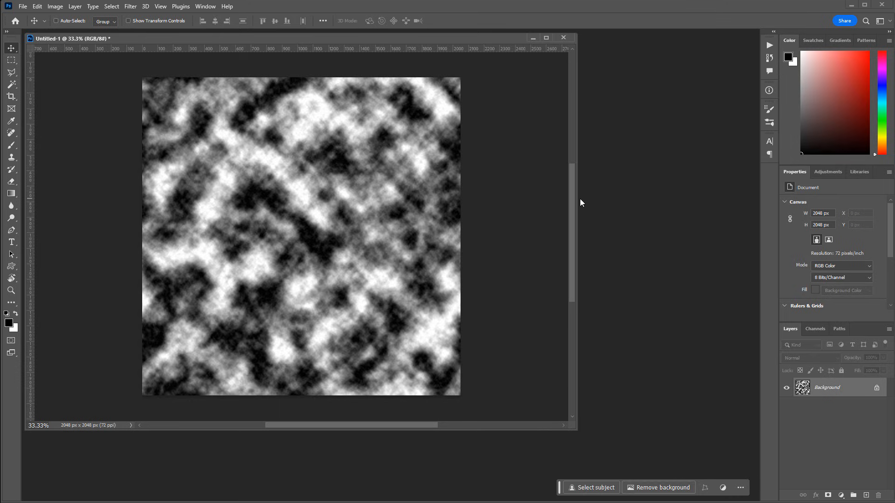
key("ctrl+alt+f")
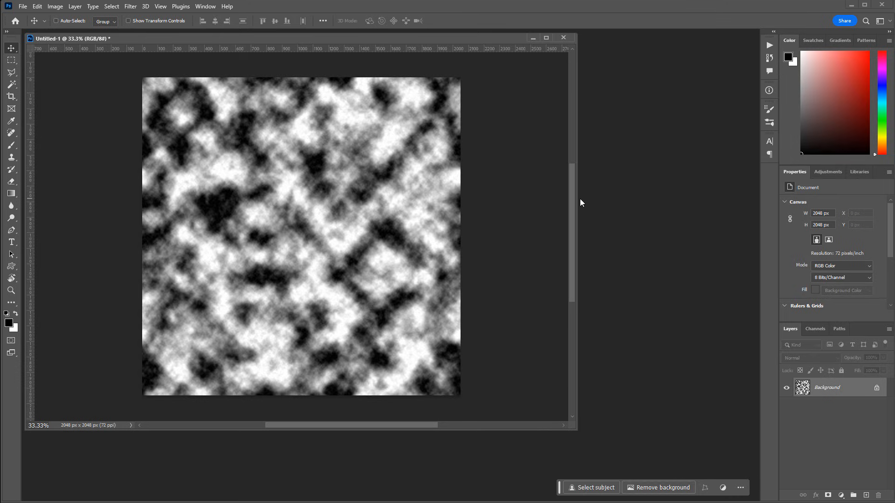
key("ctrl+alt+f")
key("ctrl+alt+f")
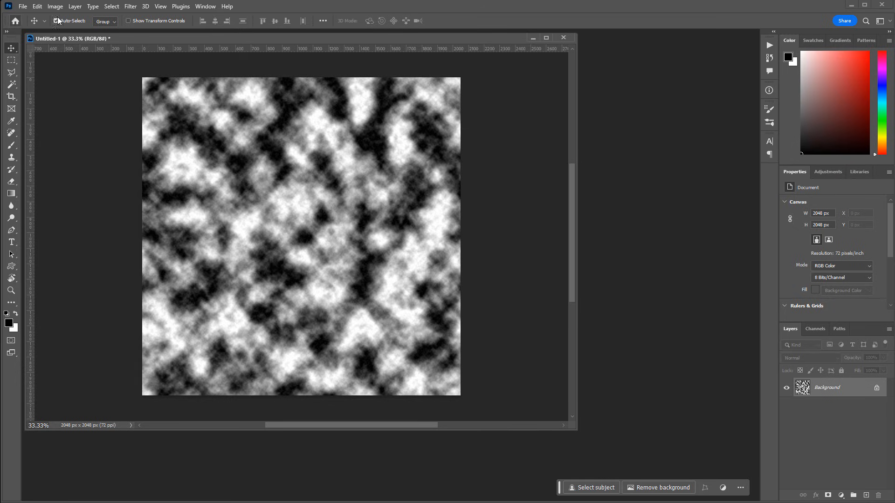
- Try a standard Clouds render over the high-contrast image, reapply it with higher contrast, and revert to the white canvas
left_click(130, 7)
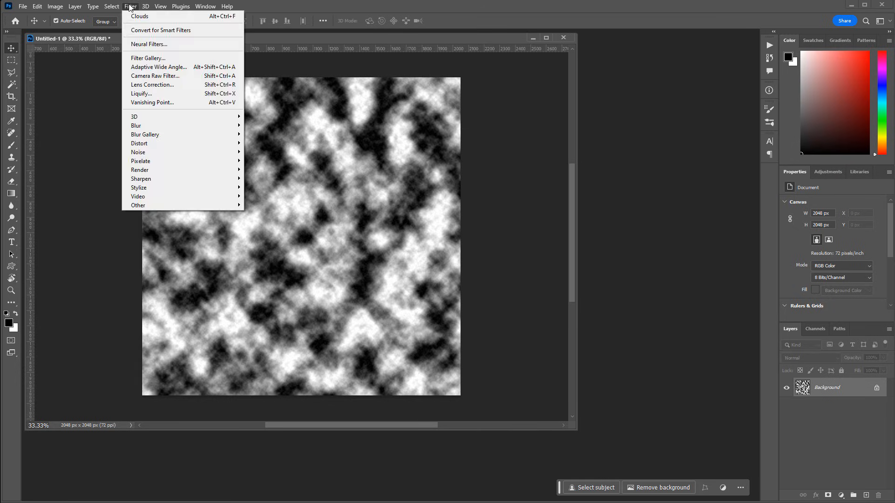
mouse_move(148, 171)
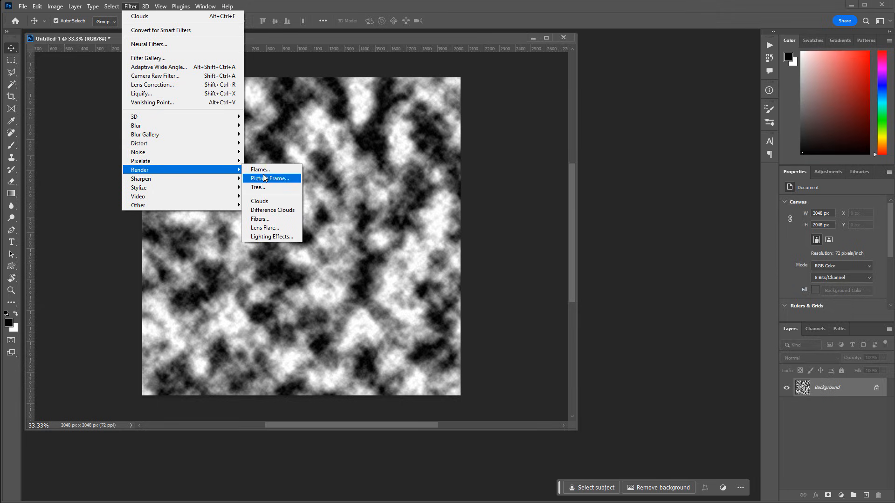
left_click(268, 200)
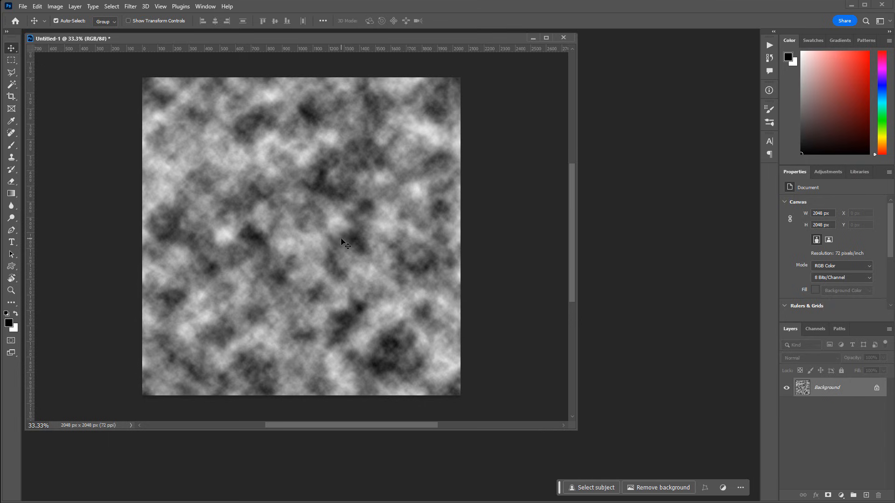
key("ctrl+alt+f")
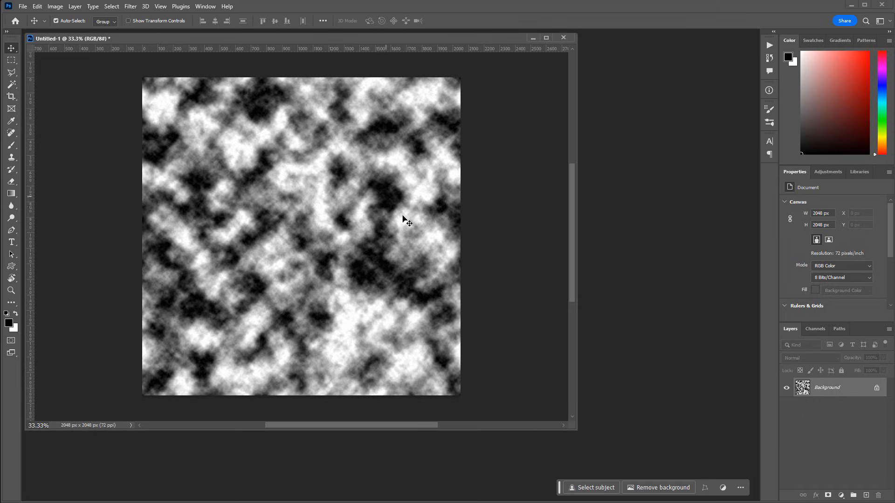
key("ctrl+alt+f")
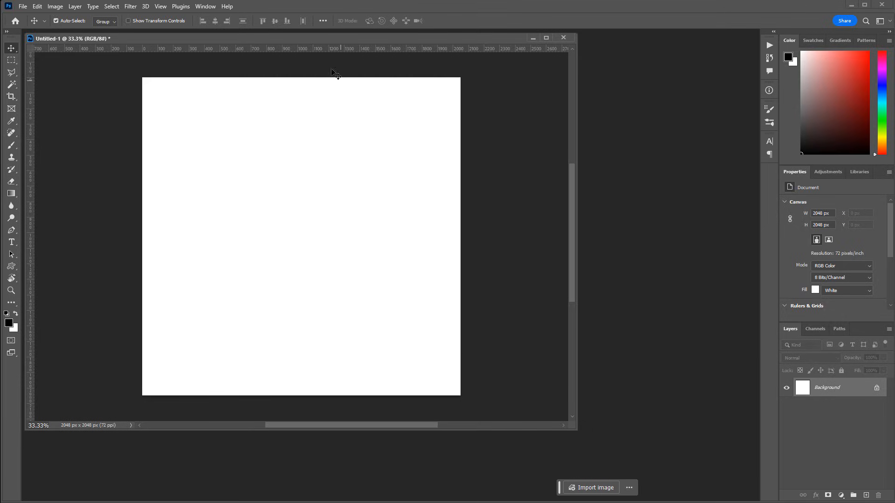
- Render Clouds on the white Background layer and apply Difference Clouds over the result
left_click(131, 6)
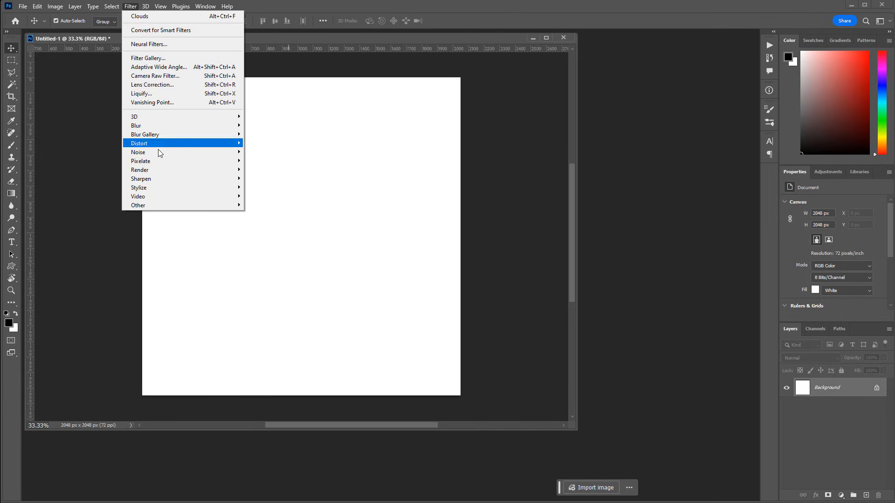
mouse_move(161, 170)
left_click(283, 202)
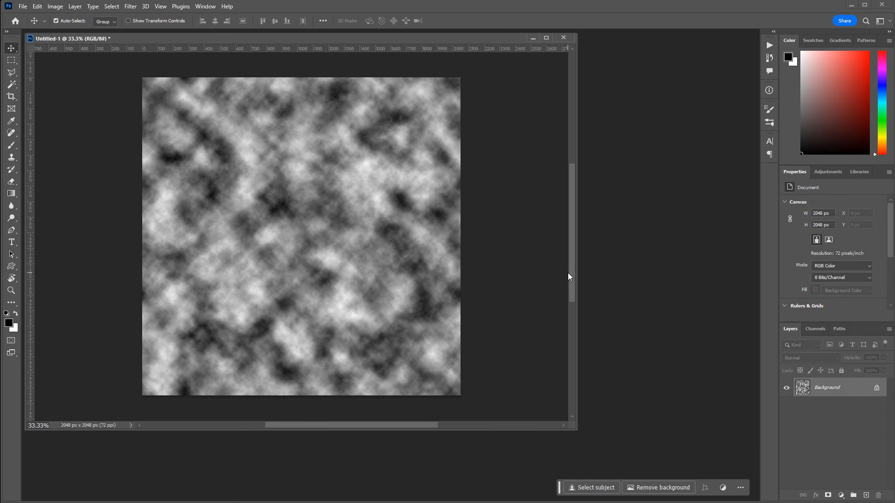
left_click(131, 6)
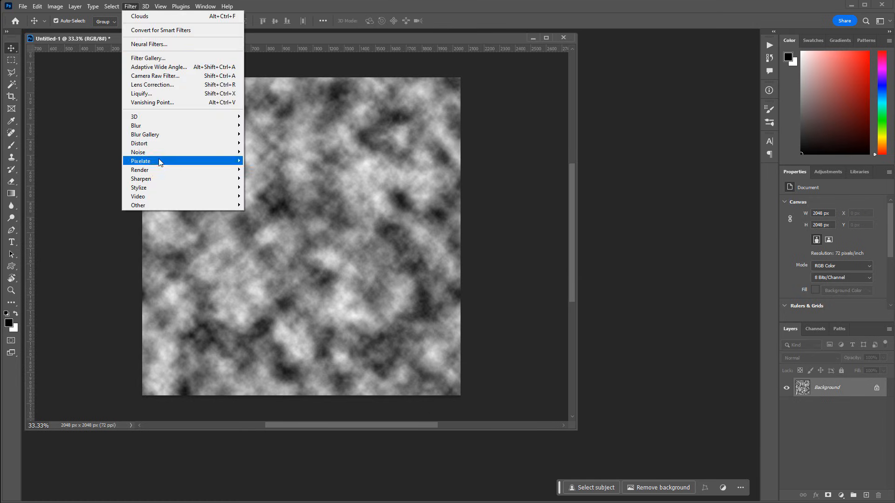
mouse_move(169, 170)
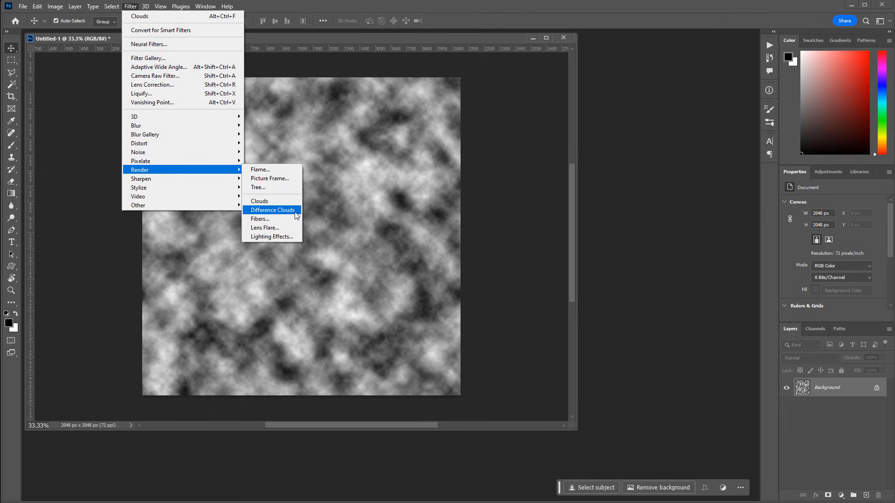
left_click(295, 211)
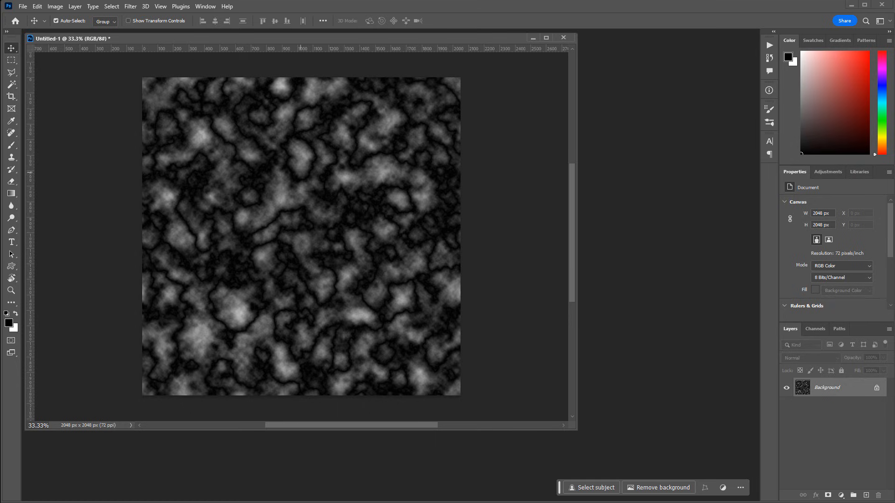
- Reapply Difference Clouds repeatedly to build up a dense, veined black-and-white pattern on the Background layer
left_click(131, 6)
left_click(138, 17)
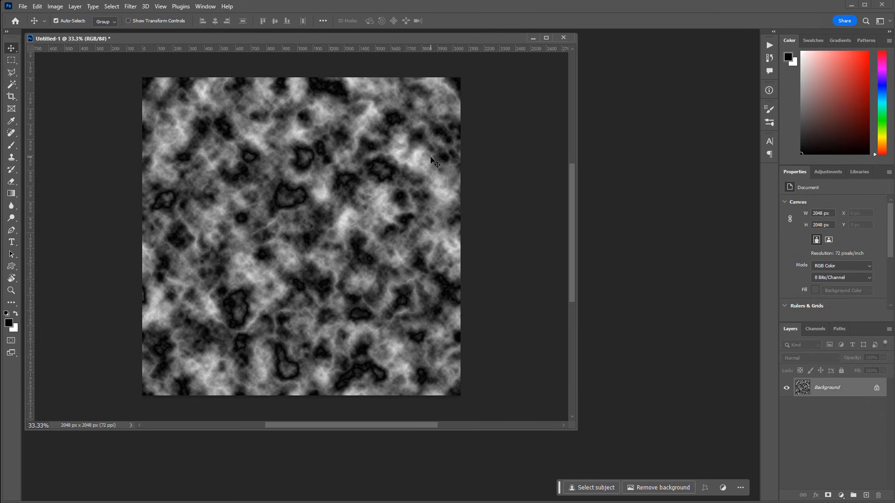
key("ctrl+alt+f")
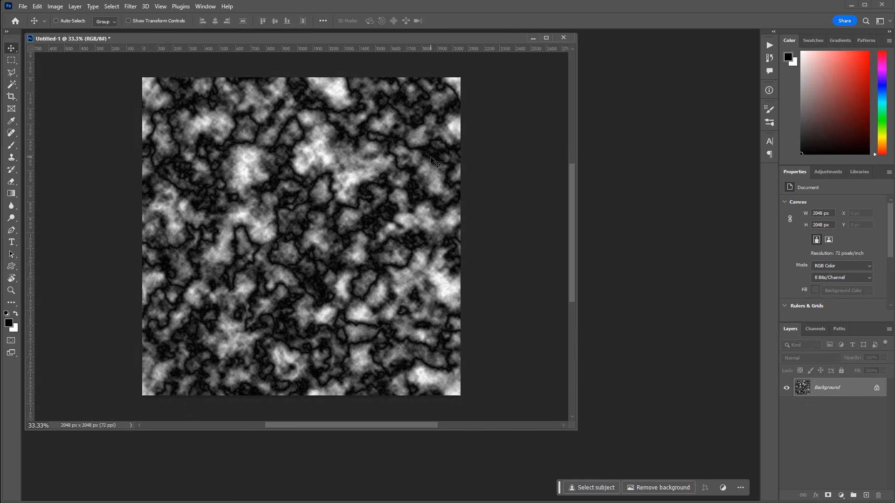
key("ctrl+alt+f")
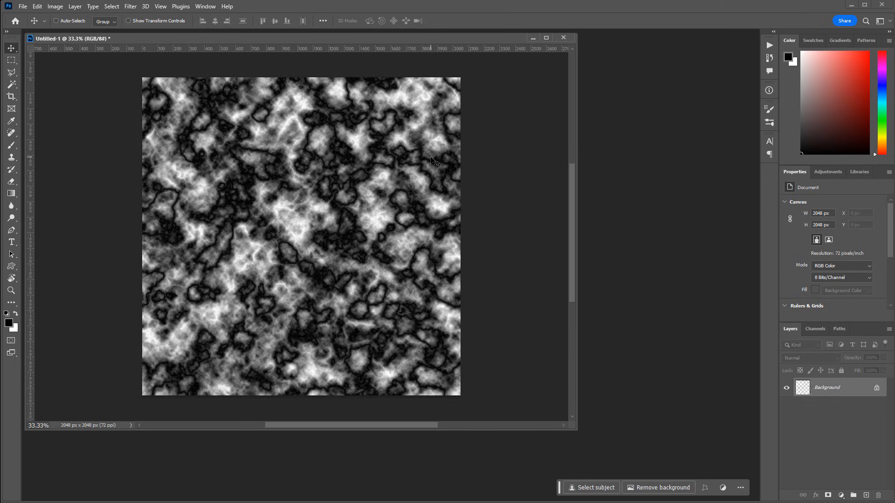
key("ctrl+alt+f")
key("ctrl+alt+f")
key("ctrl+alt+f")
key("ctrl+alt+f")
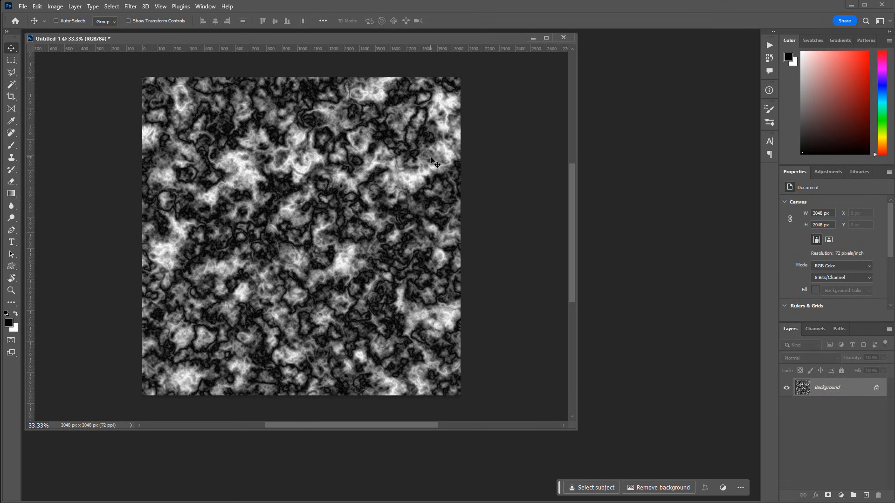
key("ctrl+alt+f")
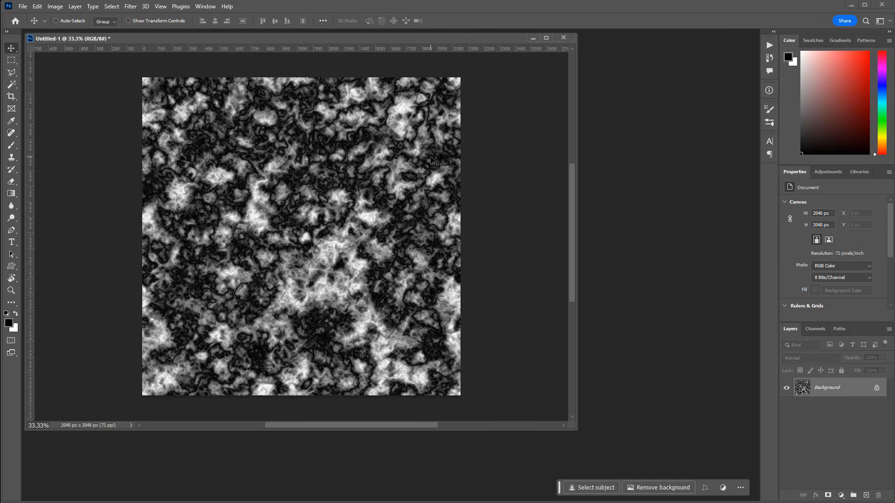
- Export the Difference Clouds image as a PNG to the 2026-01-Masks folder under the file name mask_02
key("ctrl+alt+shift+w")
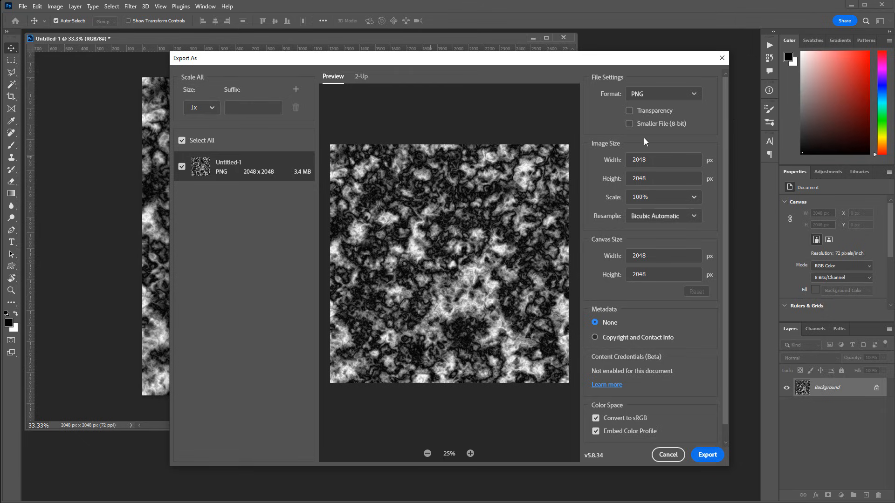
left_click(706, 454)
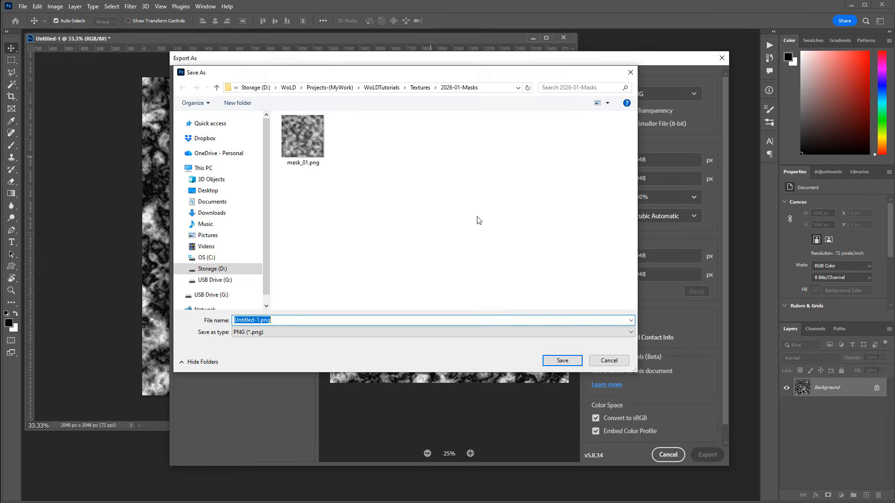
left_click(299, 135)
left_click(255, 320)
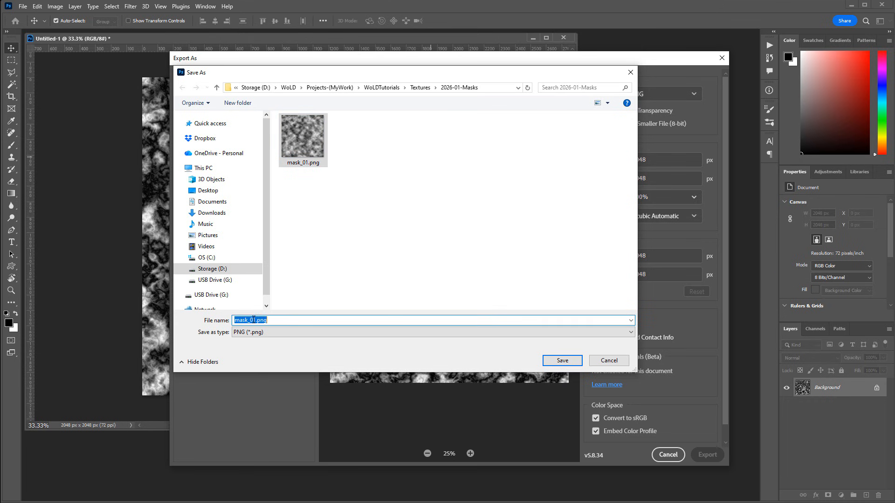
left_click_drag(255, 320, 387, 319)
type("2")
key("Return")
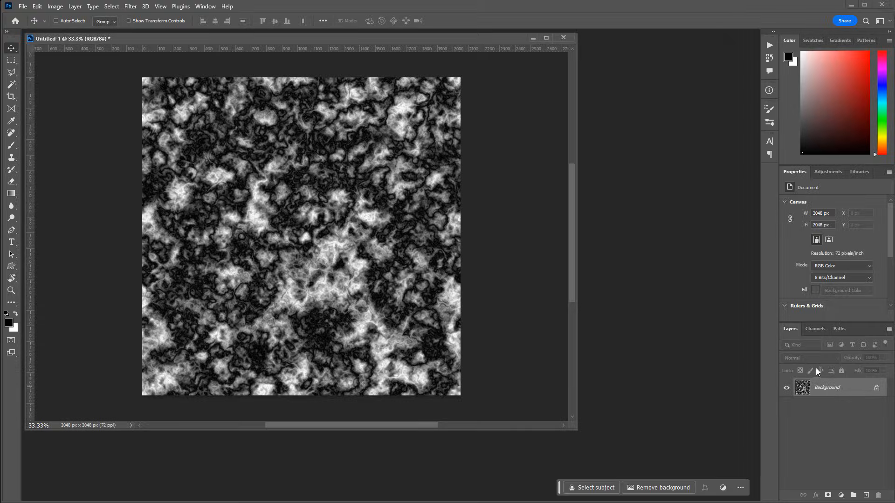
- Undo the cloud filters, fill the Background with the black foreground colour, and refill it with the white background colour
key("ctrl+z")
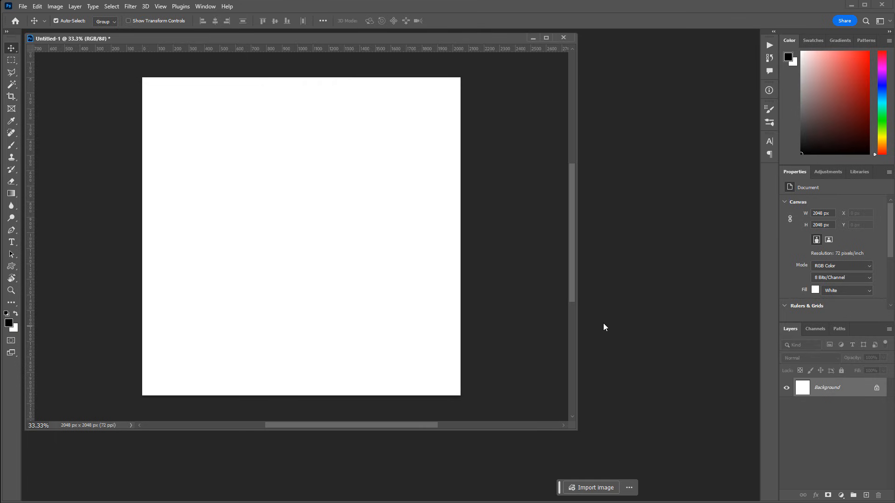
key("alt+BackSpace")
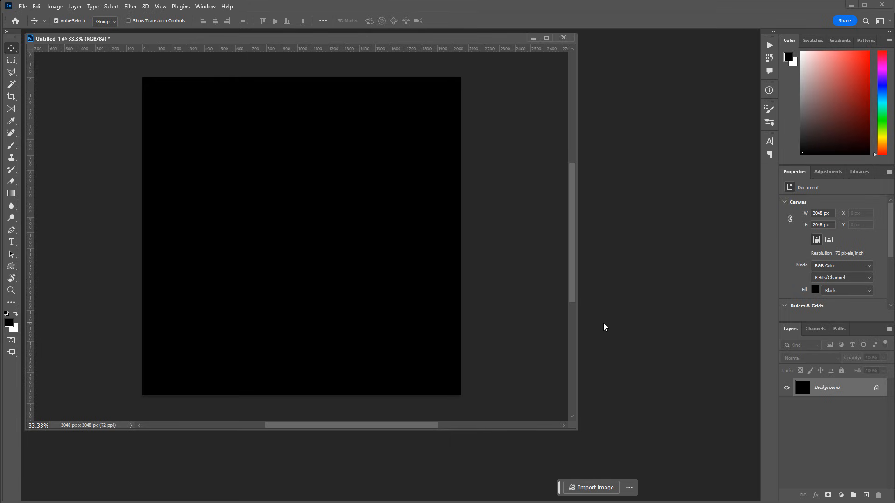
key("ctrl")
key("ctrl+BackSpace")
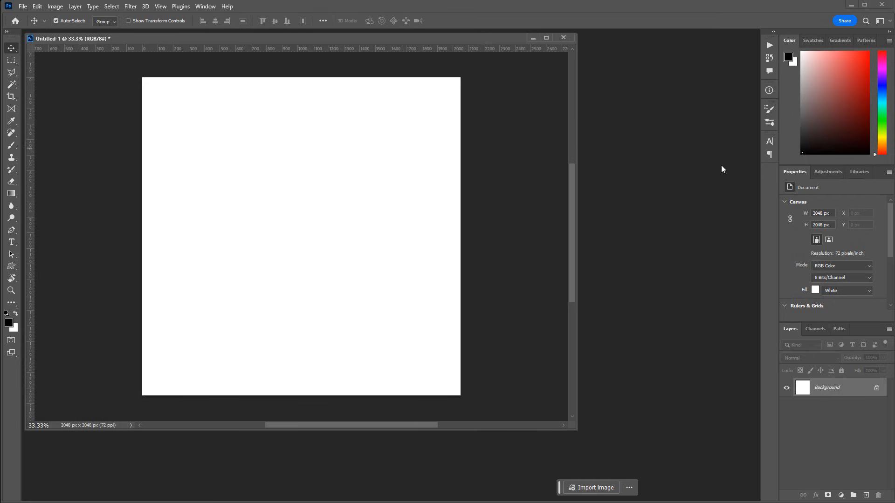
left_click(129, 6)
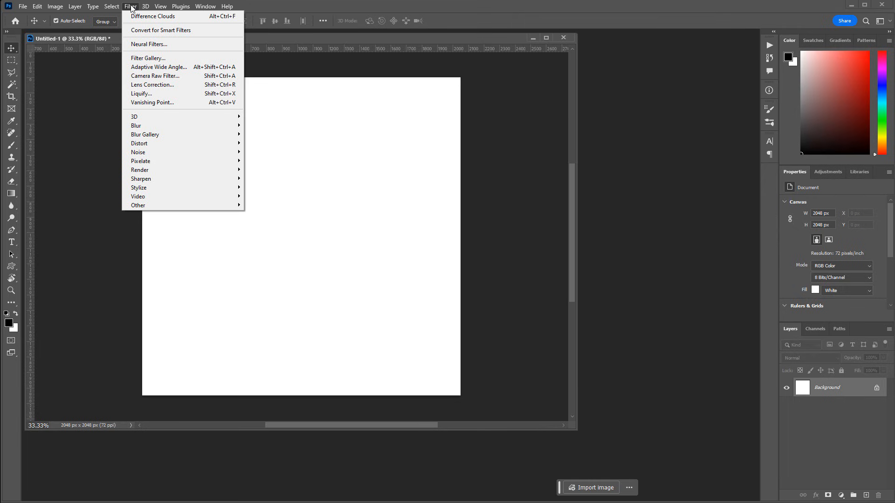
mouse_move(232, 171)
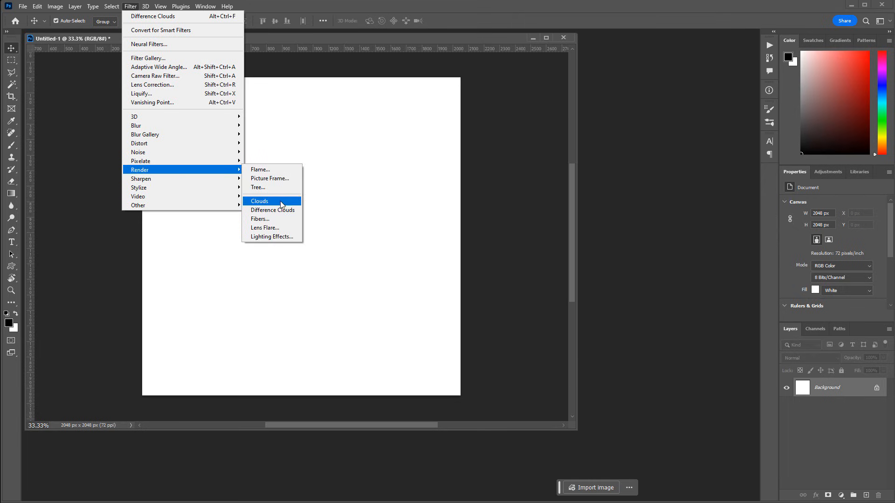
left_click(572, 179)
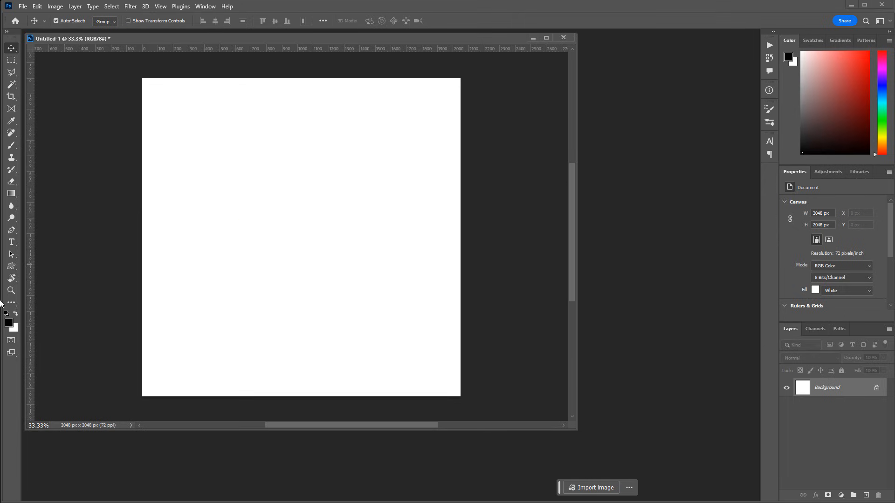
- Set the foreground colour to a saturated red and the background colour to cyan-blue
left_click(8, 323)
left_click_drag(690, 121, 722, 116)
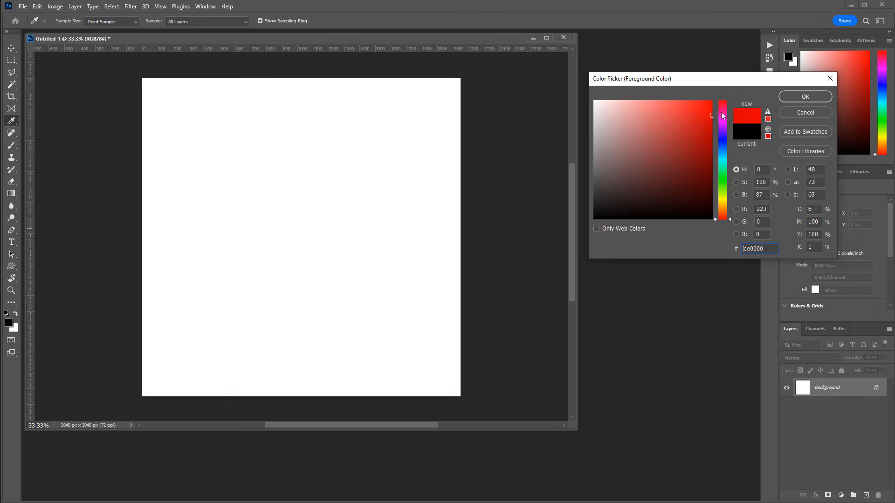
left_click(819, 97)
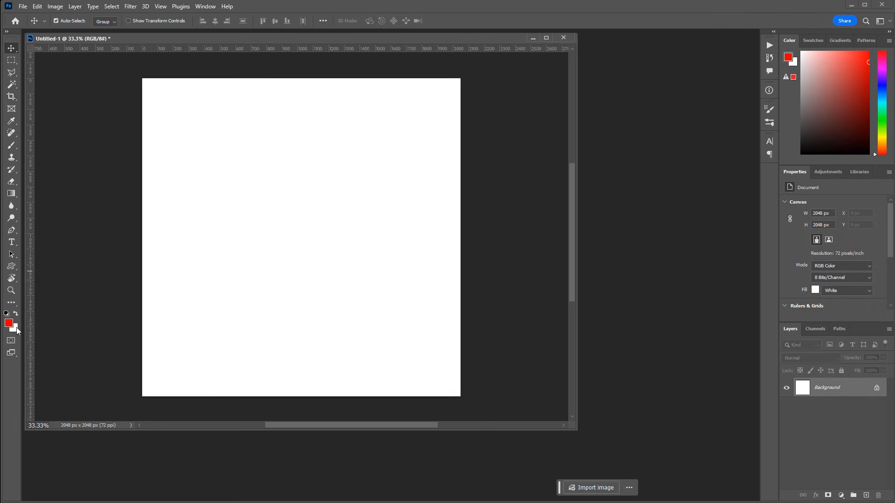
left_click(16, 328)
left_click_drag(730, 135, 722, 158)
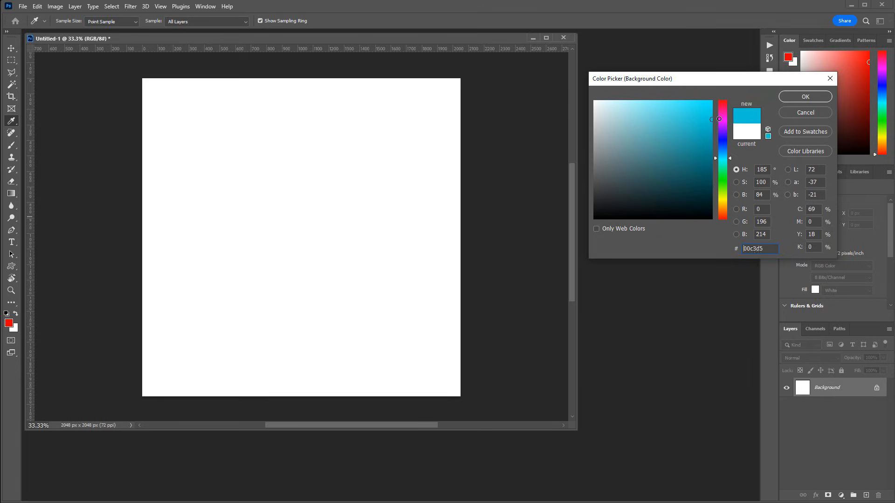
left_click(822, 96)
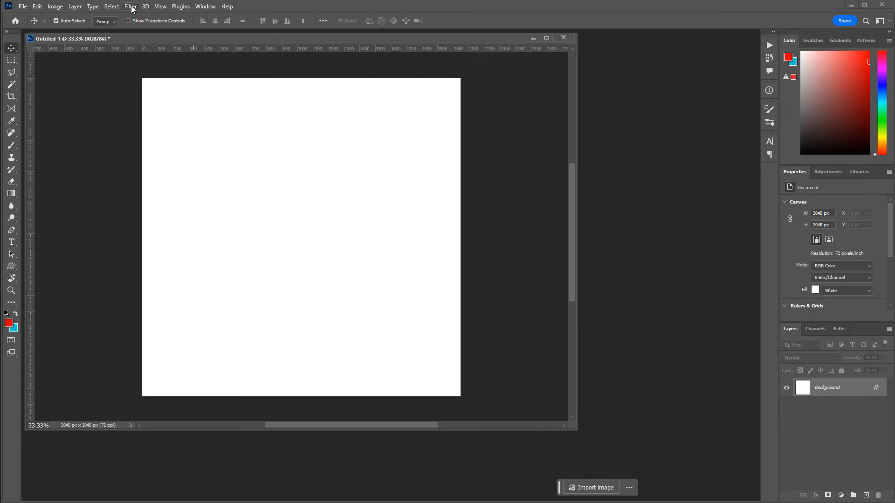
- Render Clouds on the Background layer using the red foreground and cyan-blue background colours
left_click(132, 7)
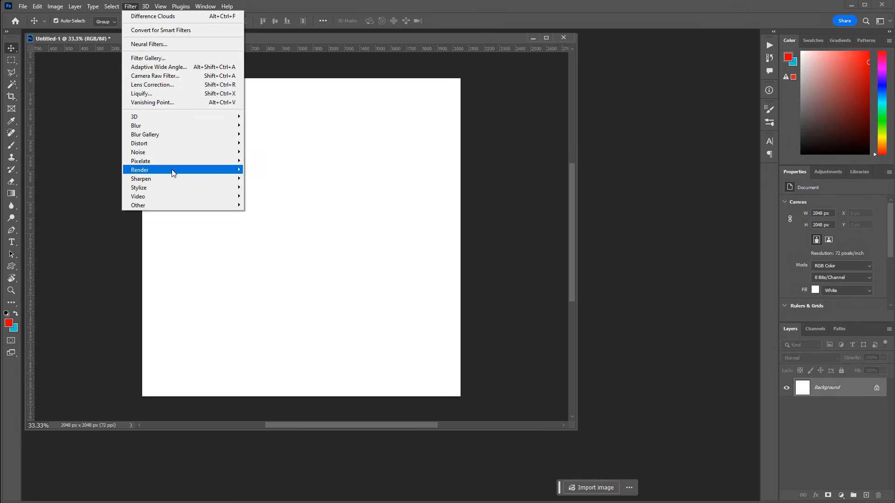
mouse_move(173, 173)
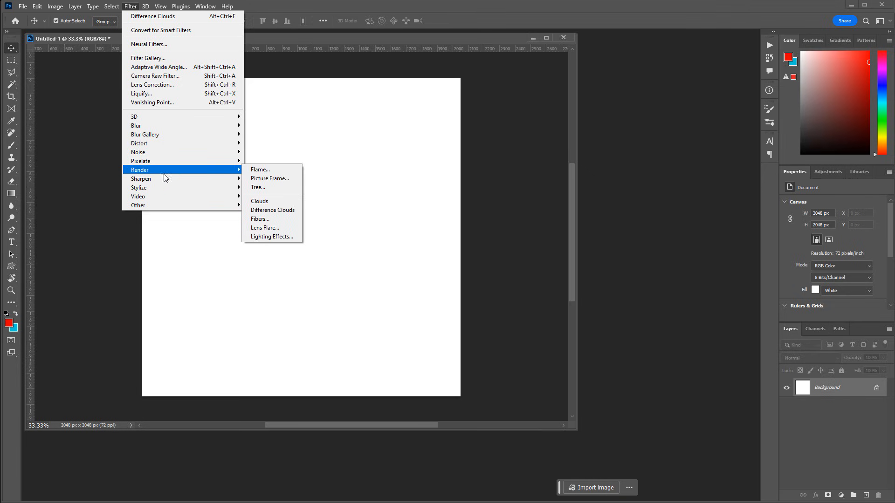
left_click(259, 200)
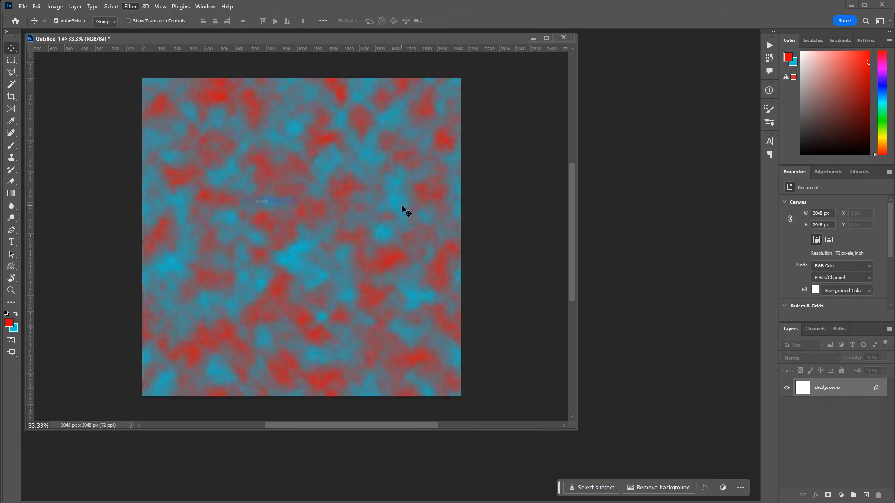
- Restore the default black and white colours, refill the Background with white and render grayscale Clouds on it
key("d")
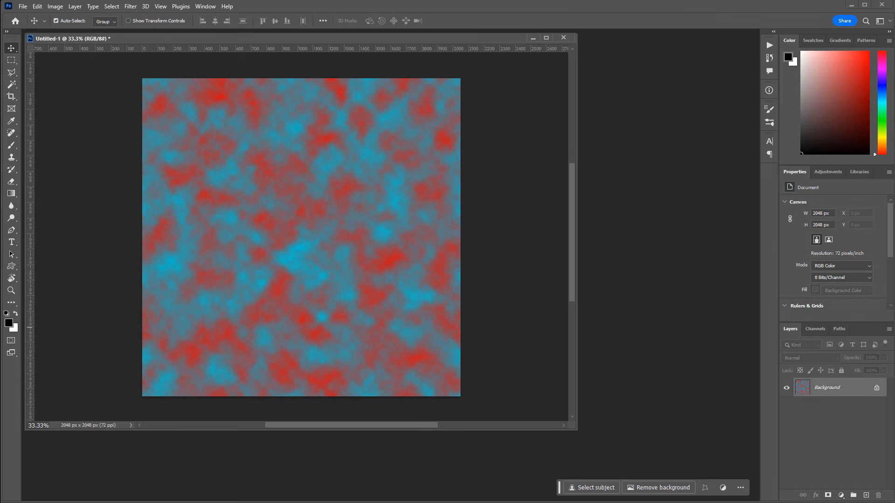
key("ctrl+BackSpace")
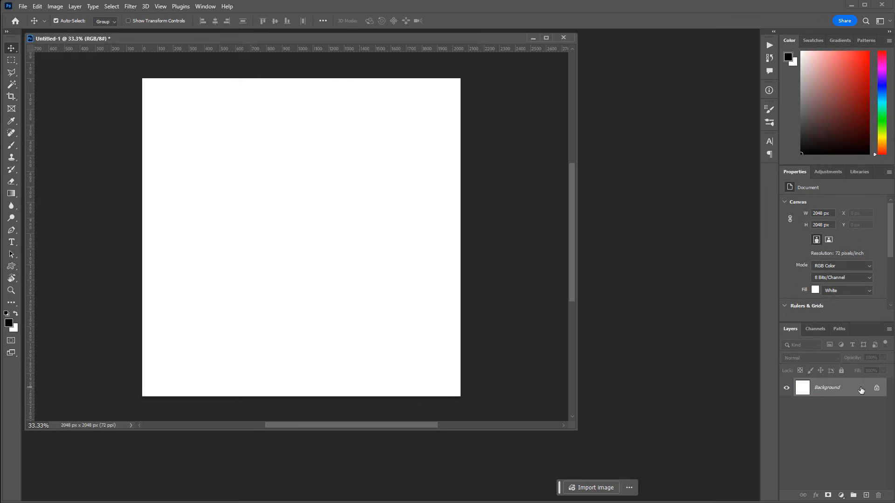
left_click(131, 12)
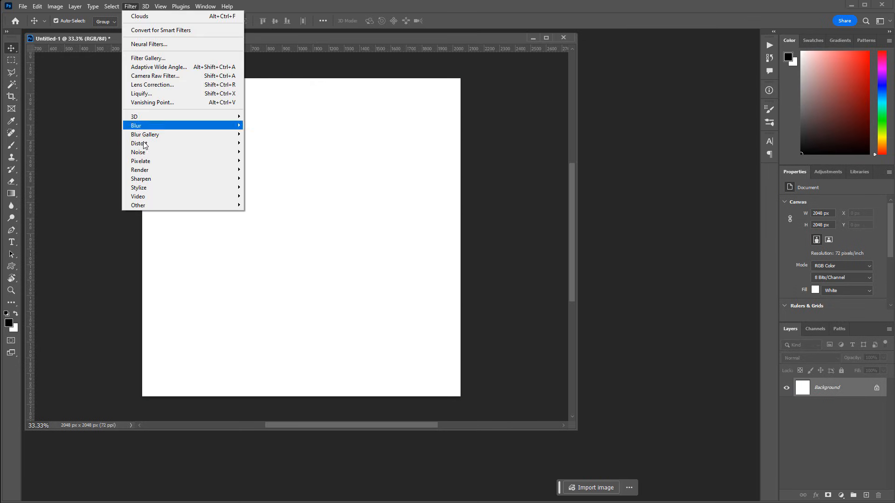
mouse_move(144, 171)
left_click(279, 201)
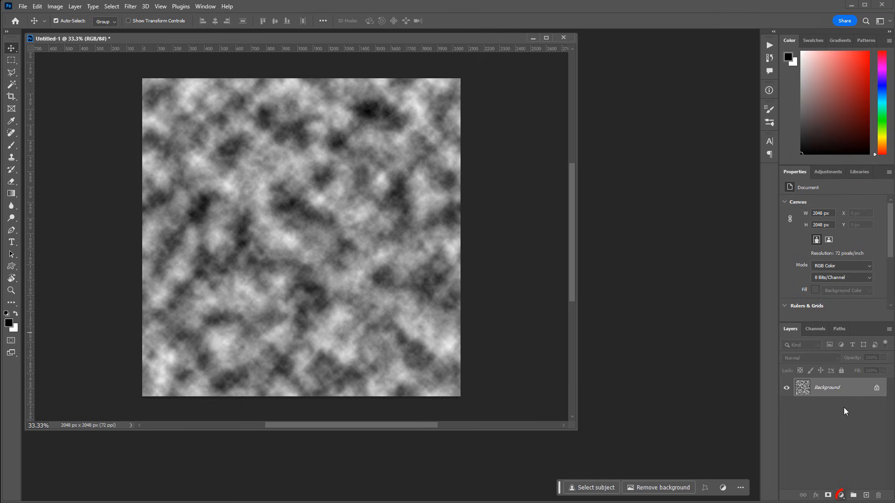
- Add a Levels adjustment layer above the Background and make its adjustment active instead of its mask
left_click(842, 496)
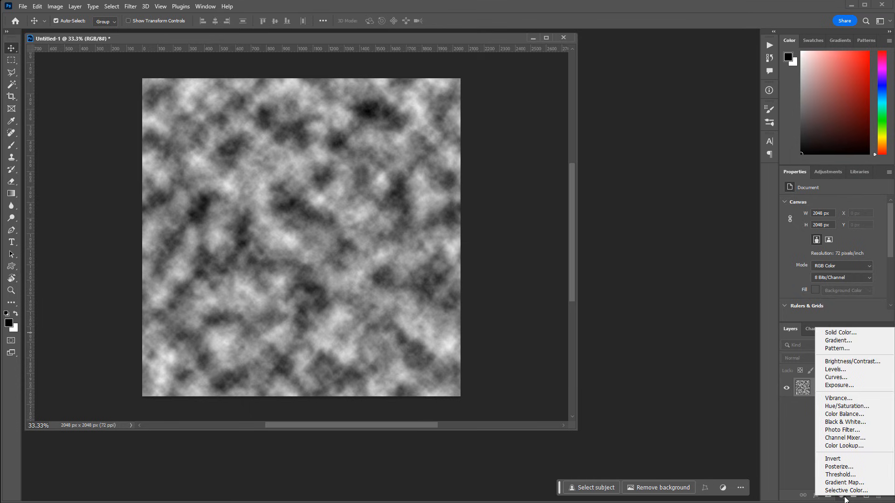
left_click(860, 369)
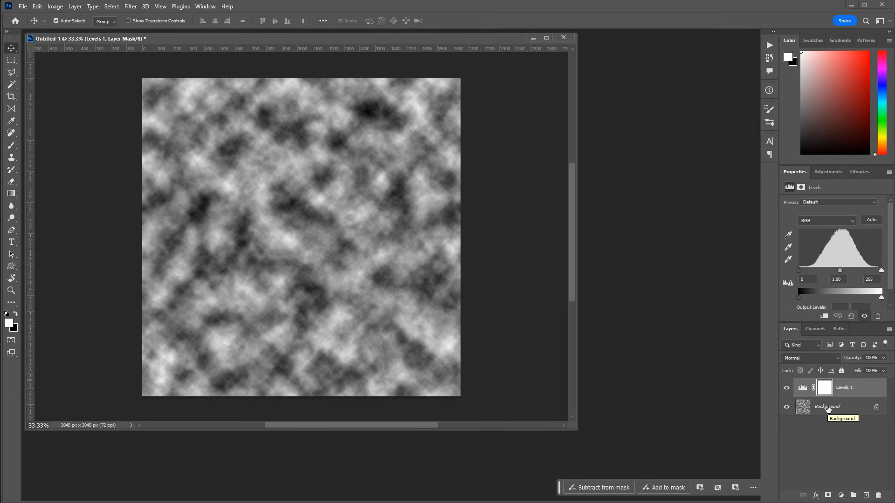
left_click(865, 388)
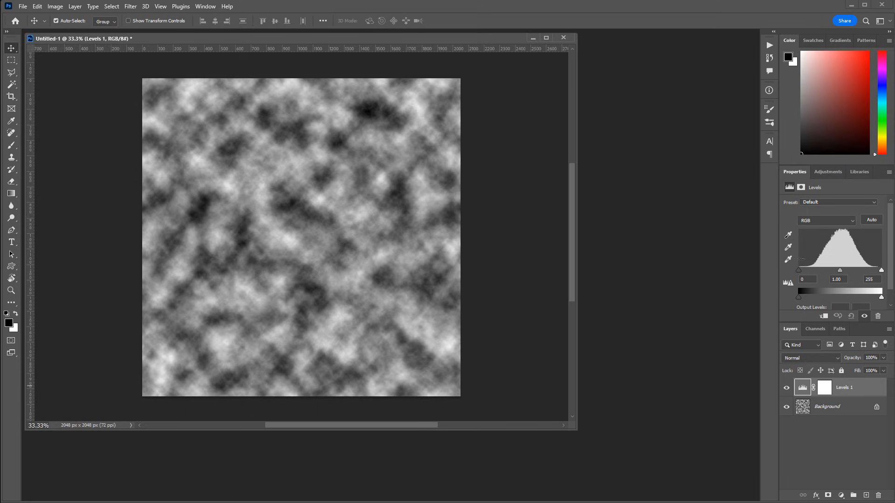
- Raise the clouds' contrast with Levels input values of 126 for shadows, 0.80 for midtones and 142 for highlights
left_click_drag(799, 270, 819, 271)
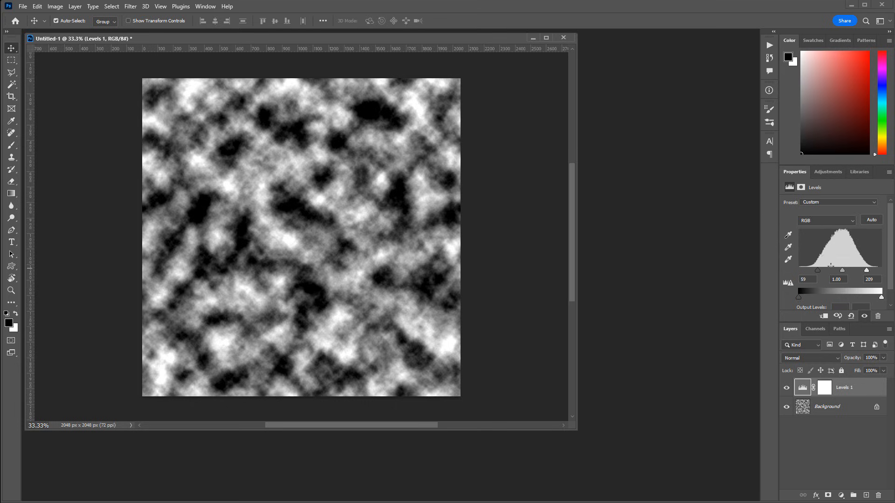
mouse_move(842, 270)
left_mouse_down()
mouse_move(863, 269)
mouse_move(815, 270)
mouse_move(826, 269)
left_mouse_up()
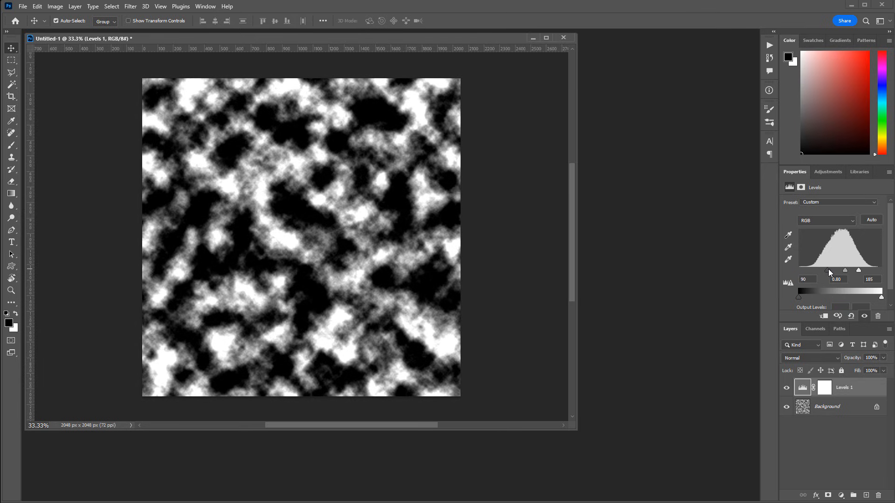
left_click_drag(828, 272, 859, 270)
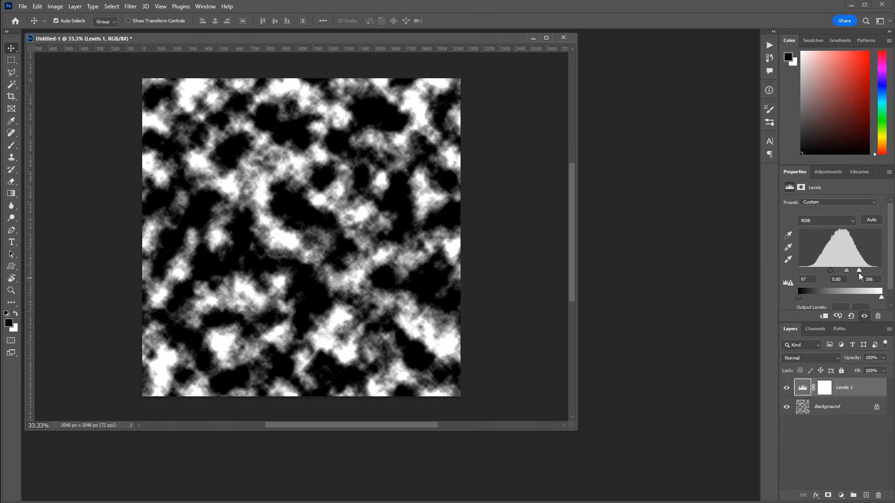
left_click_drag(859, 269, 841, 272)
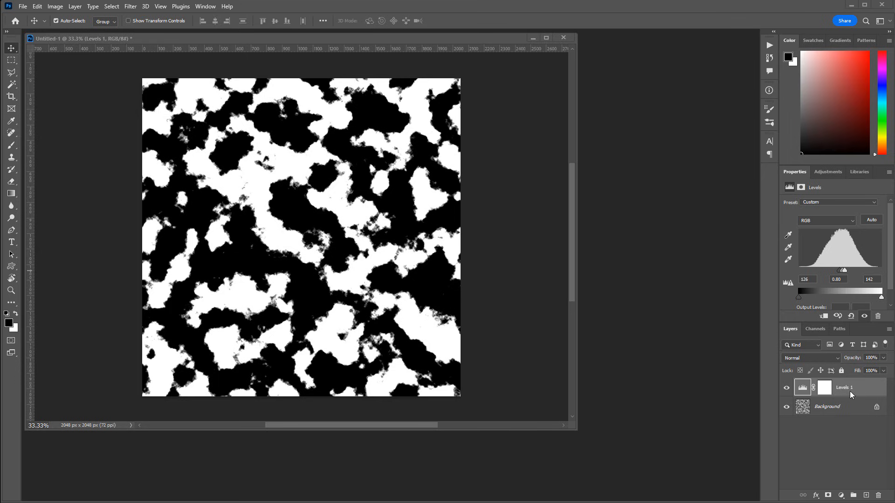
- Toggle the Levels 1 layer's visibility to compare the image with and without it, leaving the layer hidden
left_click(786, 389)
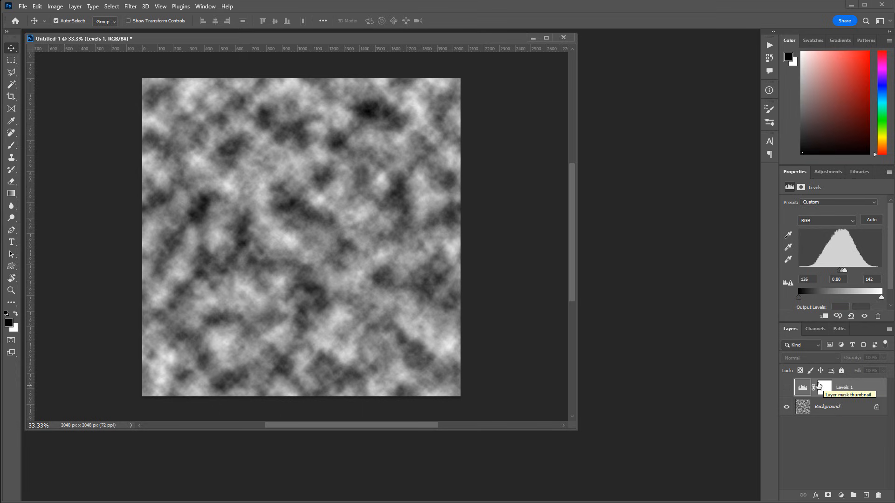
left_click(786, 390)
left_click(786, 390)
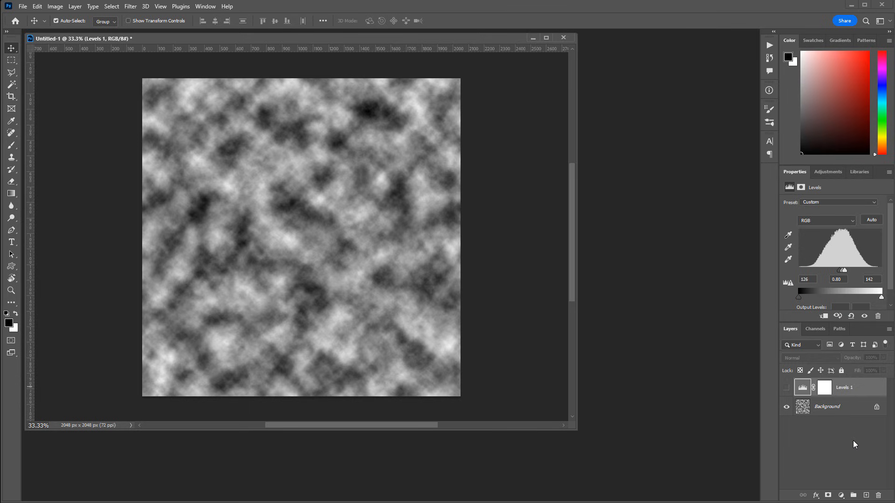
- Add a Curves adjustment layer above Levels 1 and move its black and white input points inward
left_click(843, 496)
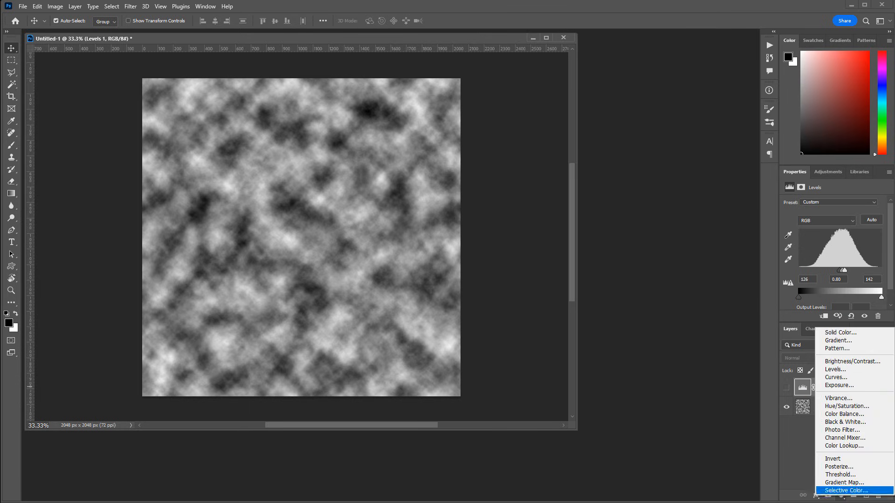
left_click(838, 377)
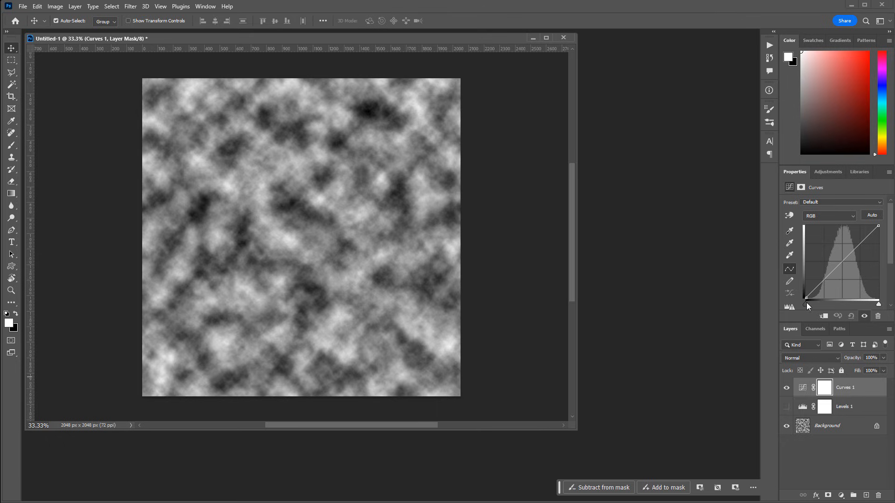
left_click_drag(806, 304, 815, 305)
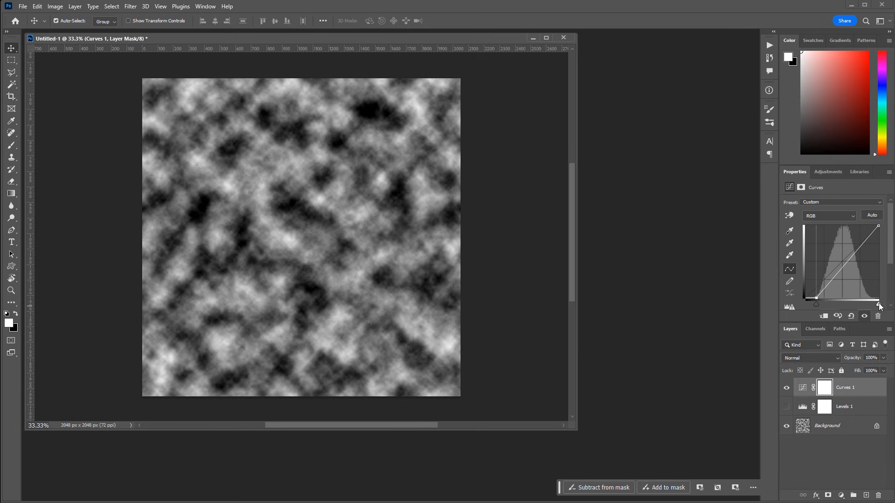
mouse_move(879, 306)
left_mouse_down()
mouse_move(860, 303)
mouse_move(869, 303)
left_mouse_up()
- Shape the RGB curve into a steep S with two midtone points and fine-tune its black and white input points
left_click_drag(841, 263, 850, 306)
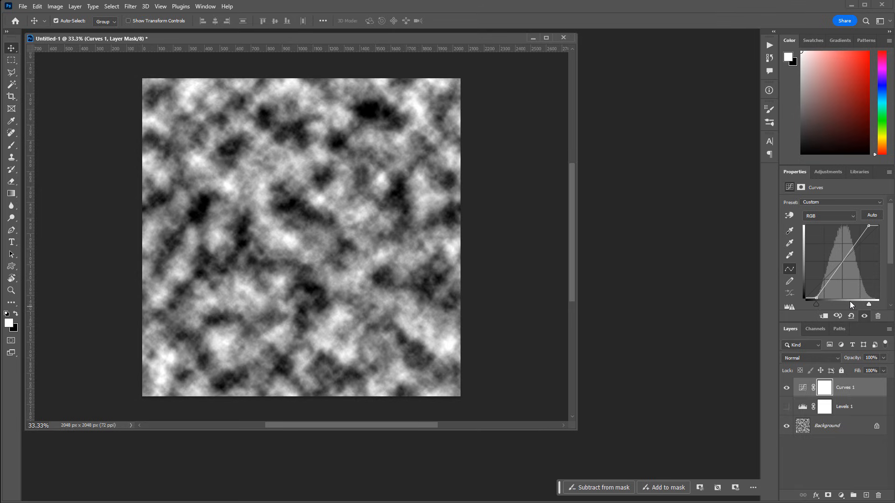
mouse_move(844, 259)
left_mouse_down()
mouse_move(835, 259)
mouse_move(847, 270)
mouse_move(849, 248)
left_mouse_up()
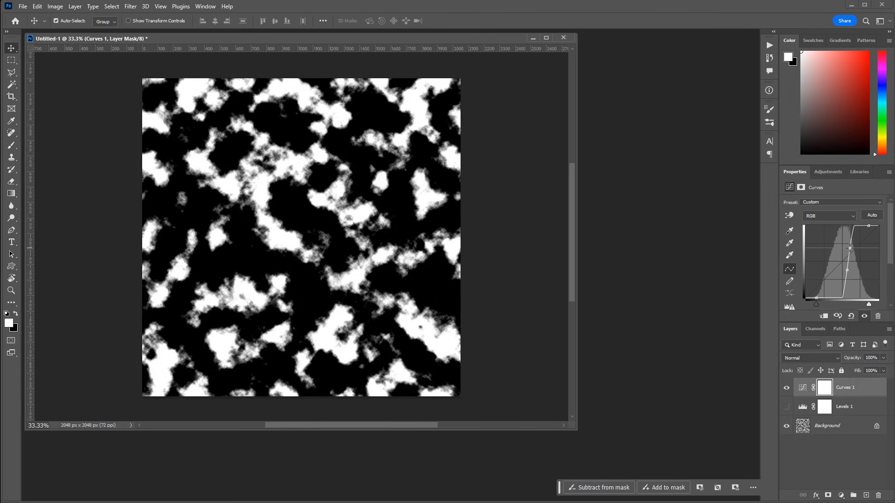
mouse_move(818, 303)
left_mouse_down()
mouse_move(806, 303)
mouse_move(813, 303)
left_mouse_up()
left_click_drag(869, 306, 867, 306)
left_click_drag(847, 270, 843, 280)
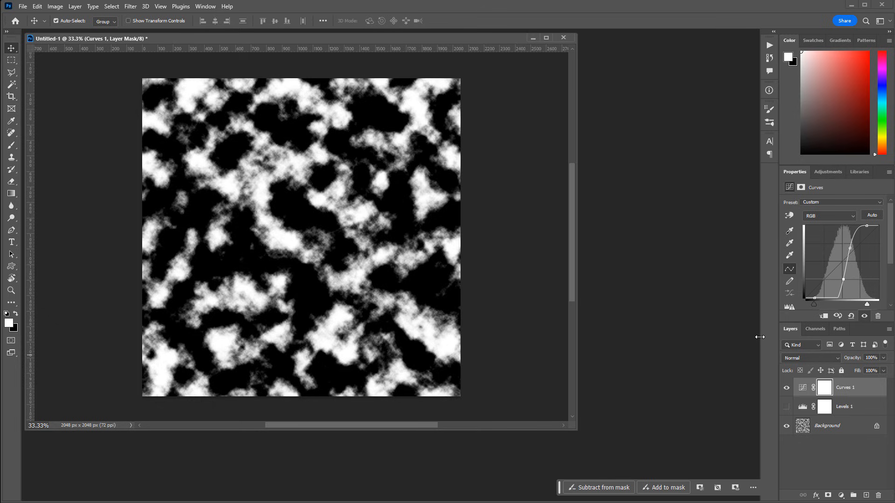
- Export the Curves-adjusted clouds image as a PNG to the 2026-01-Masks folder under the file name mask_03
left_click(24, 7)
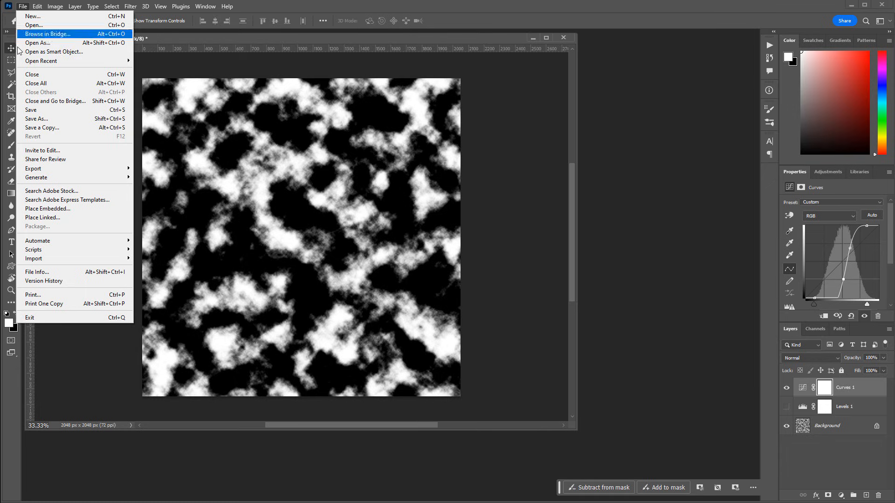
mouse_move(46, 170)
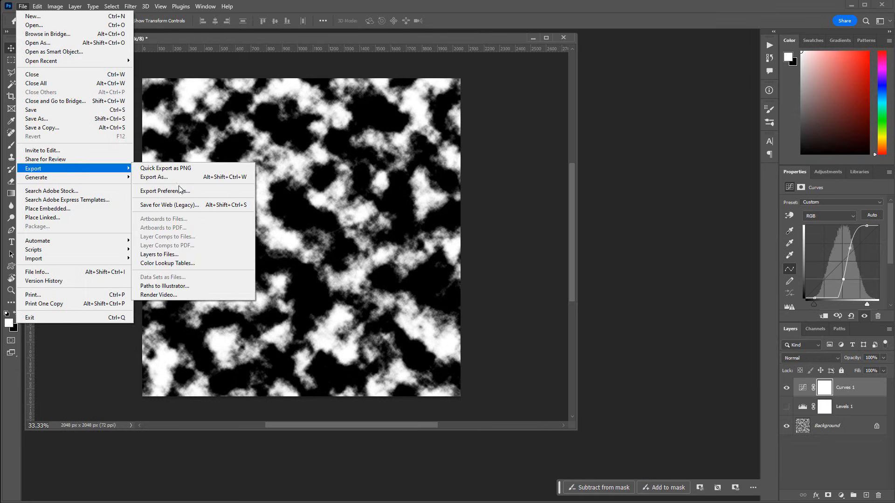
left_click(153, 177)
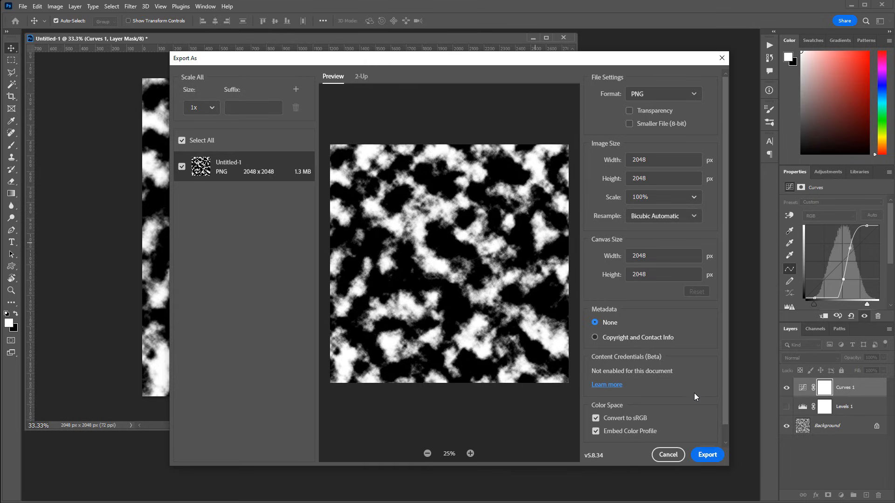
left_click(708, 456)
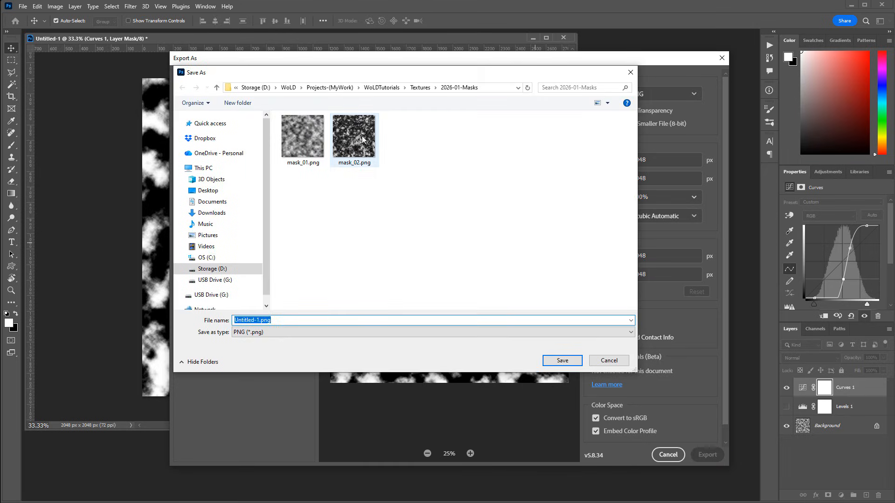
left_click(363, 139)
left_click(256, 320)
left_click_drag(251, 321, 371, 320)
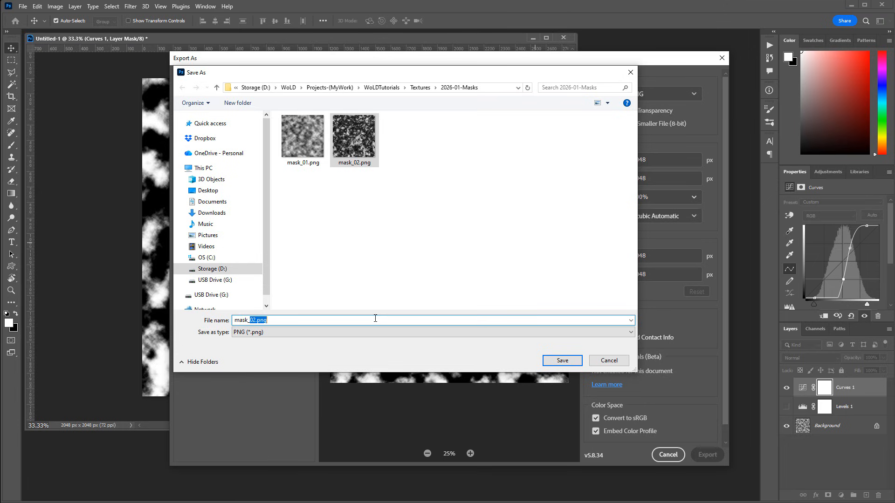
type("03")
key("Return")
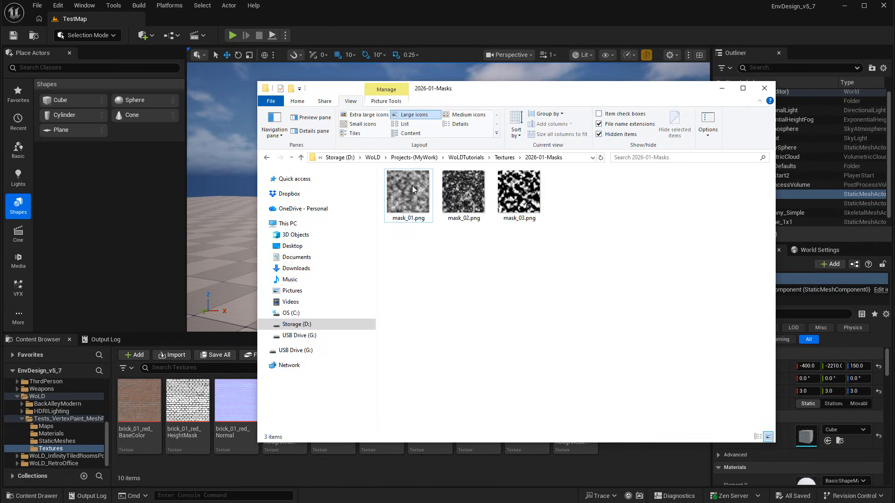
- Import mask_01.png, mask_02.png and mask_03.png from the 2026-01-Masks folder into the Unreal project's Textures folder and inspect mask_01's asset details
left_click(414, 192)
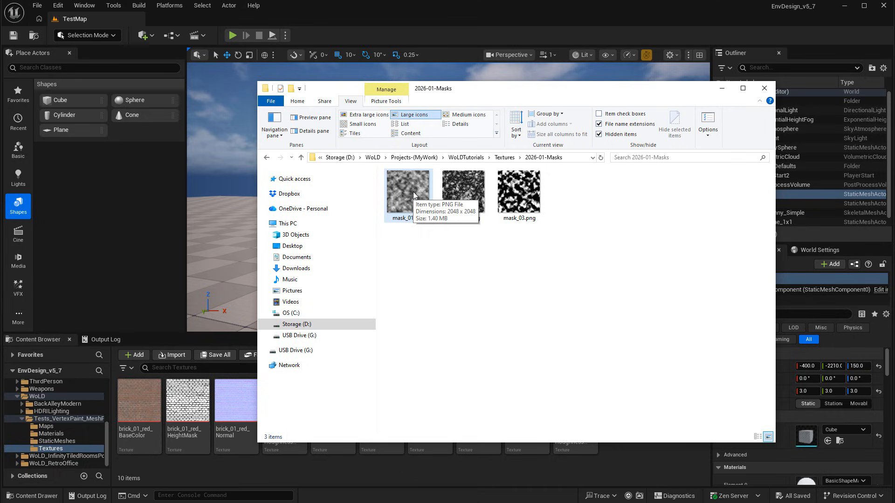
left_click(682, 236)
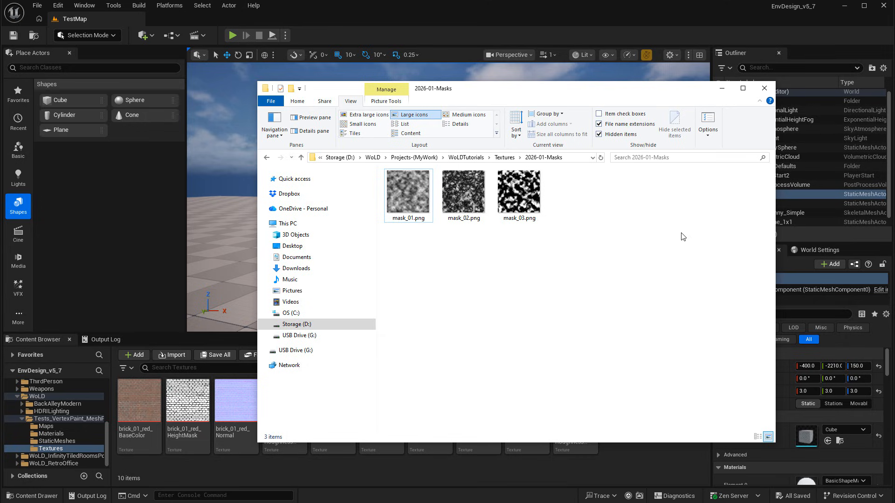
left_click_drag(548, 91, 894, 91)
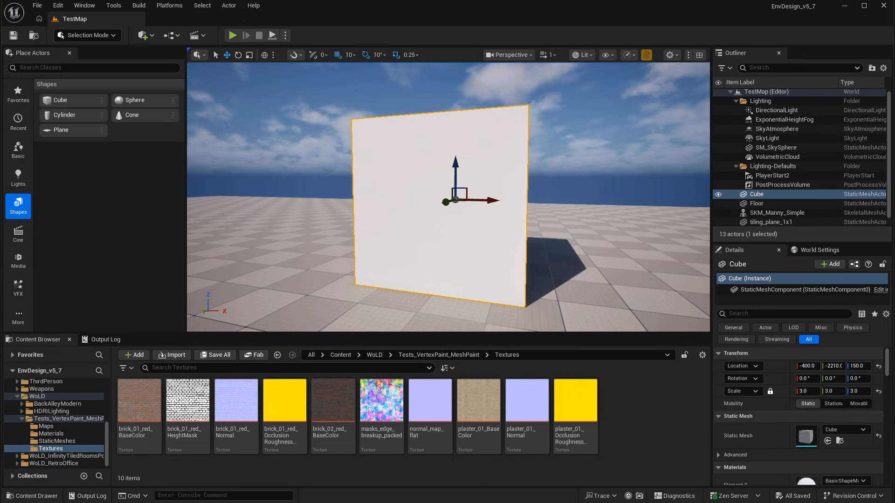
left_click_drag(894, 261, 626, 420)
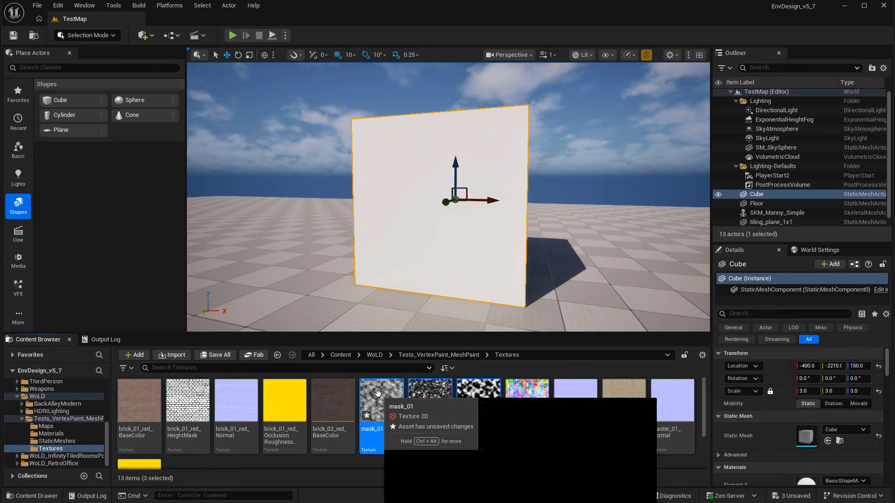
key("ctrl+alt")
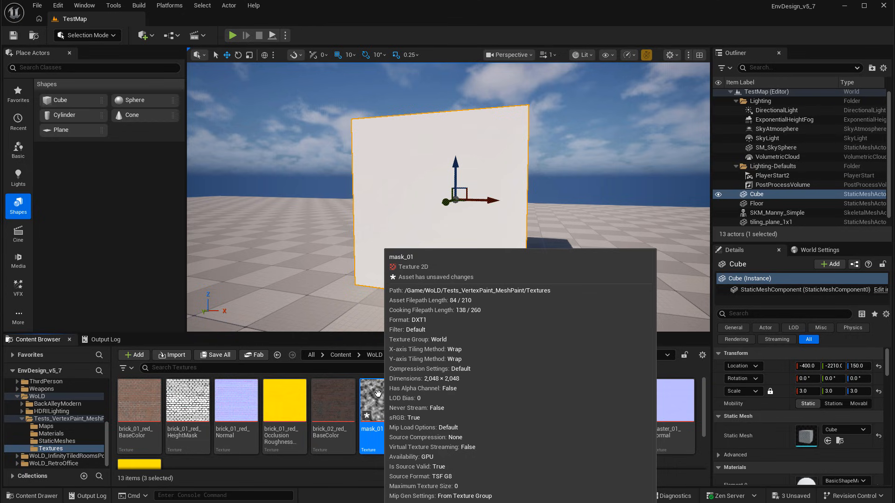
left_click(369, 396)
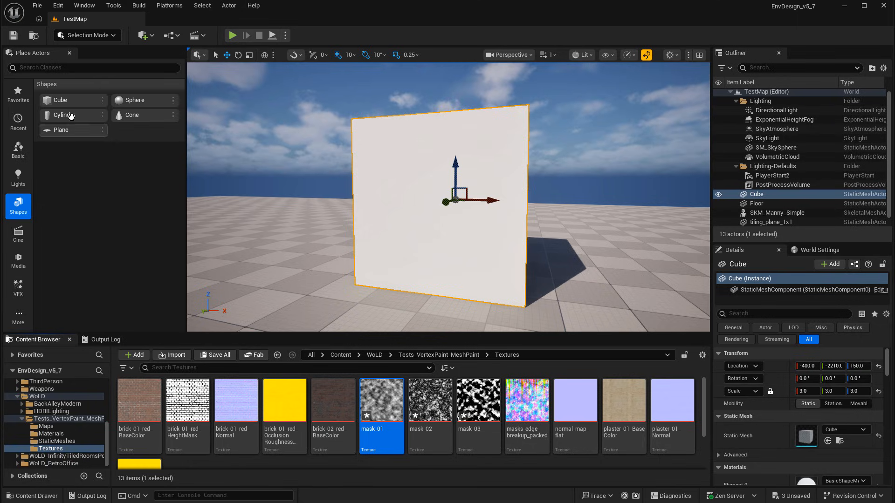
- Create a new material named M_CloudsMasks in the Materials folder of Tests_VertexPaint_MeshPaint
mouse_move(559, 188)
left_mouse_down()
mouse_move(511, 205)
mouse_move(601, 190)
mouse_move(522, 192)
mouse_move(555, 181)
mouse_move(559, 189)
left_mouse_up()
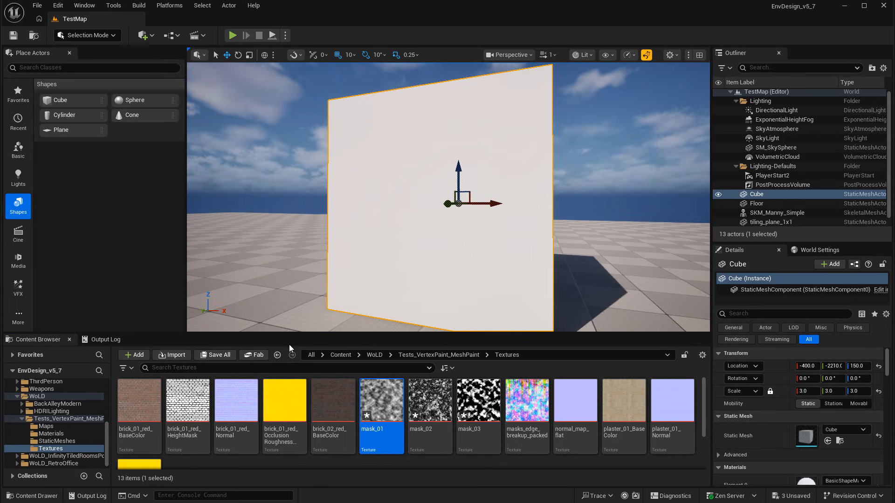
left_click(59, 434)
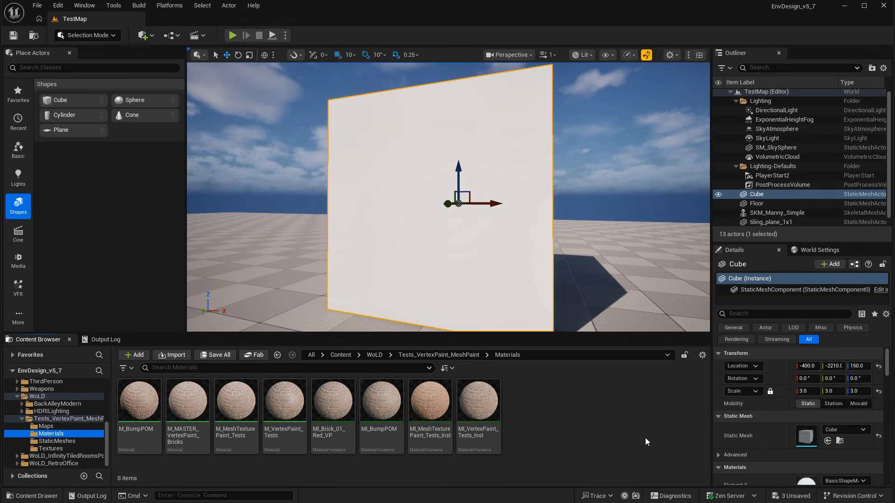
right_click(555, 416)
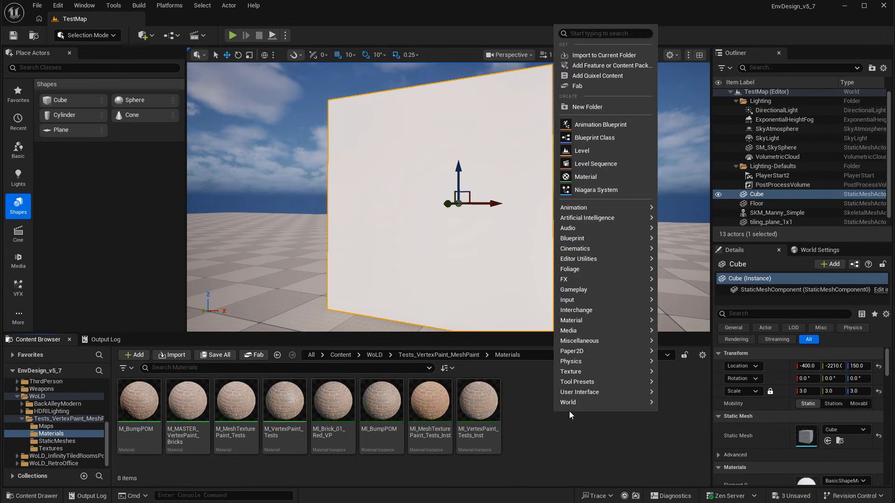
left_click(583, 177)
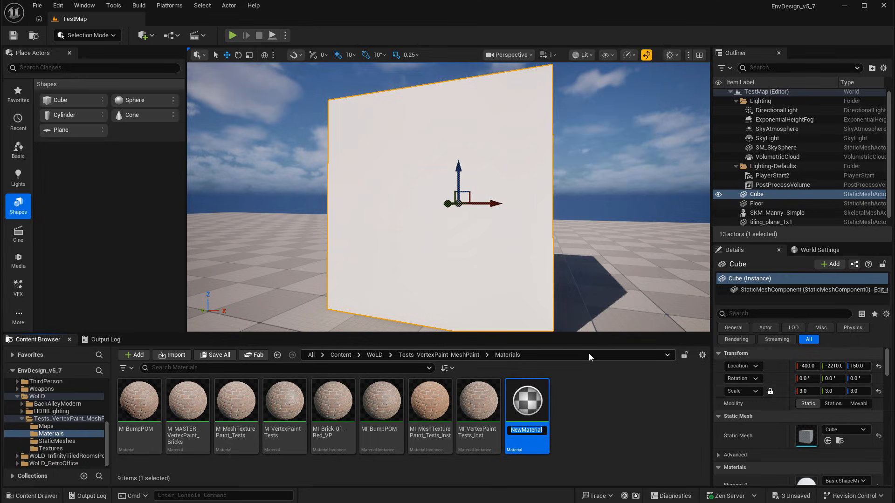
type("M_CloudsMasks")
key("Return")
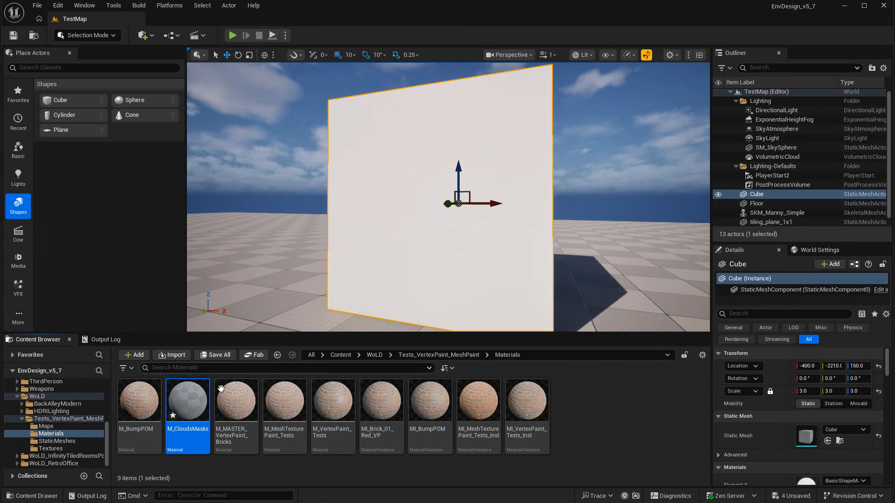
- Apply M_CloudsMasks to the cube in the level and open the material for editing
left_click_drag(187, 401, 415, 231)
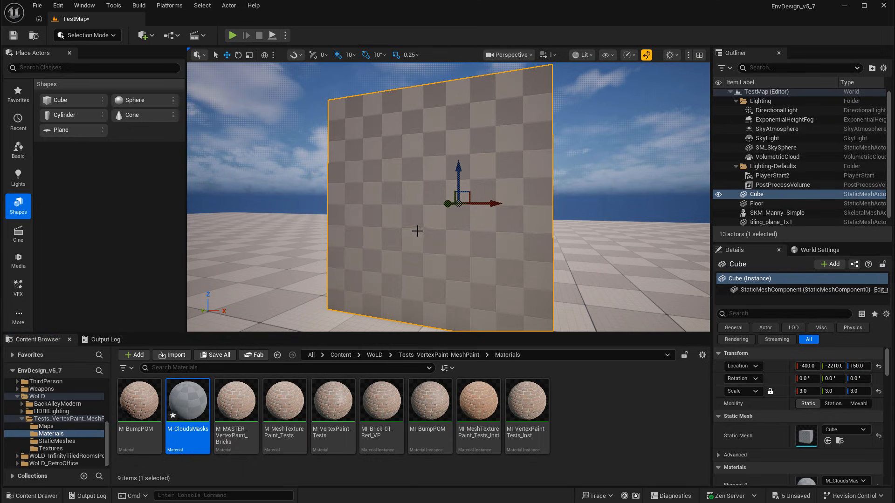
double_click(187, 401)
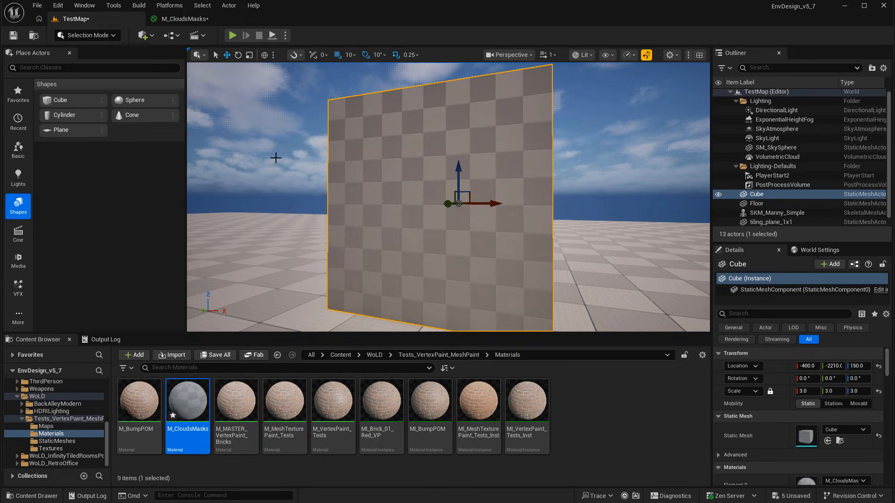
- Turn off sRGB for the mask_01 texture in the project's Textures folder, save it and close its editor
left_click(74, 19)
left_click(57, 450)
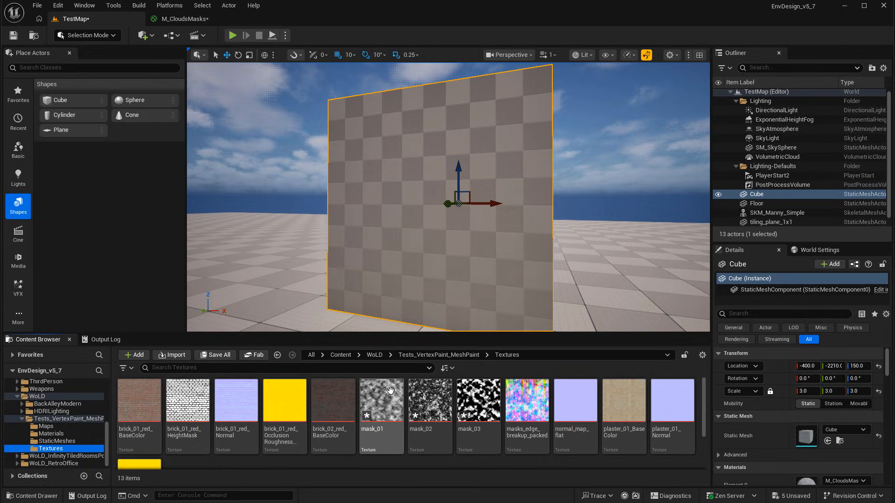
left_click(384, 398)
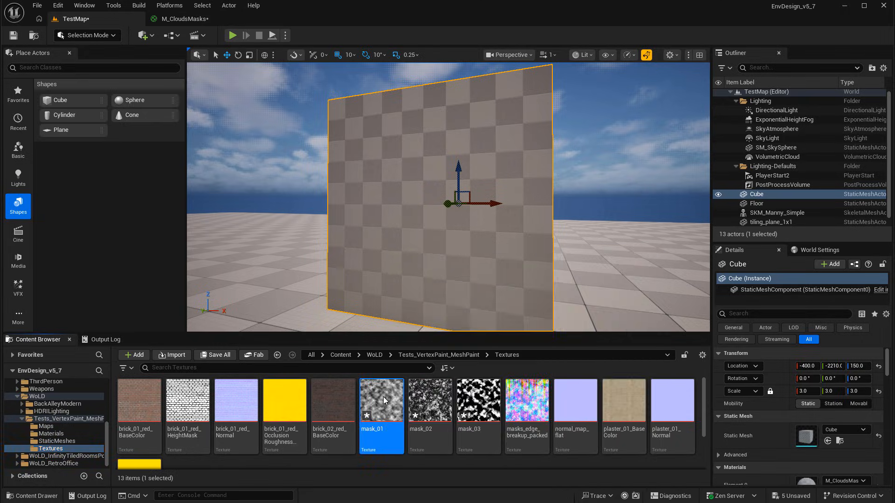
double_click(383, 400)
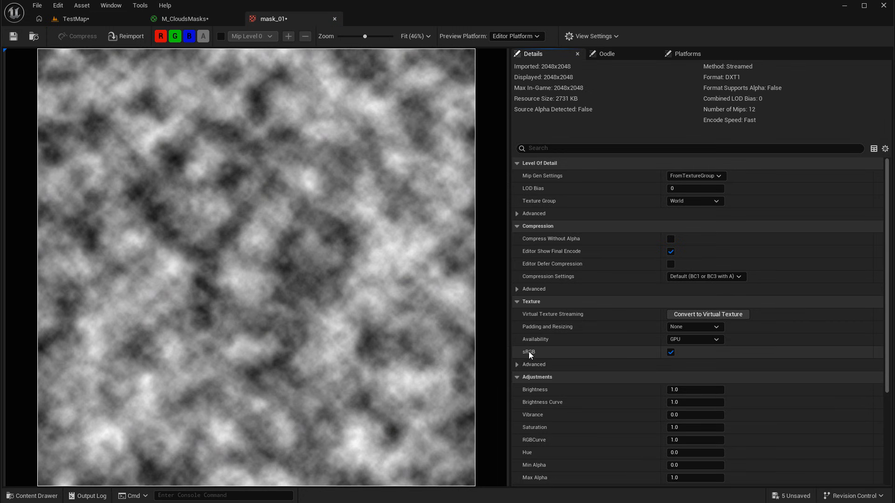
left_click(671, 352)
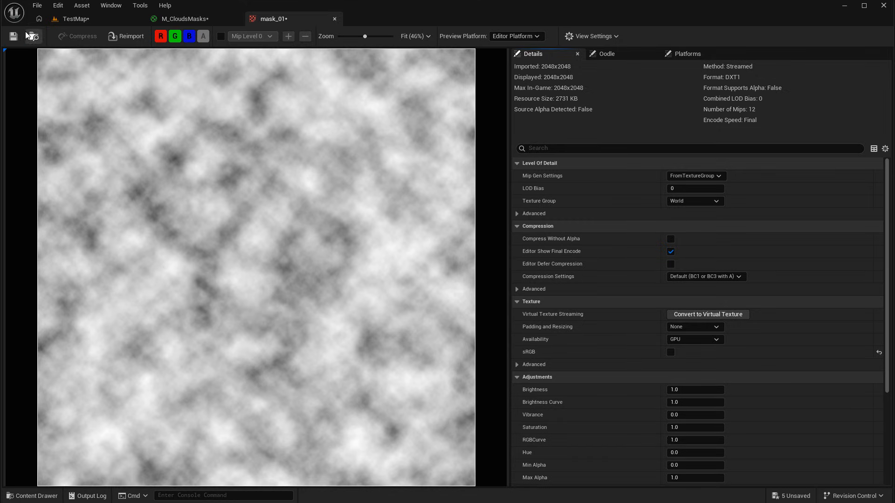
left_click(334, 18)
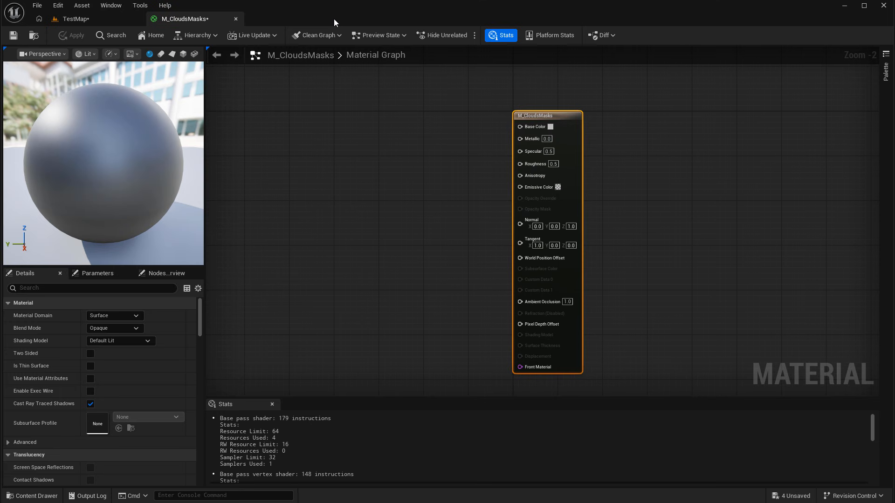
- Turn off sRGB for the mask_02 texture, save it and close its editor
left_click(101, 17)
double_click(430, 410)
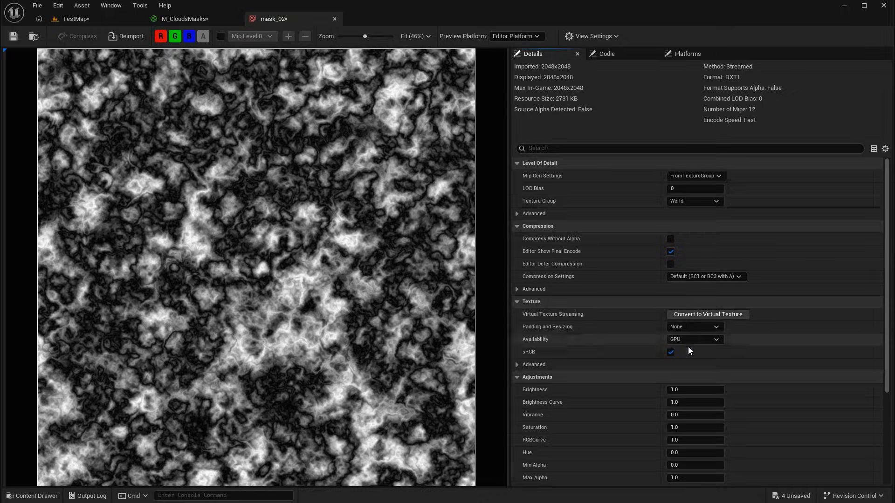
left_click(671, 352)
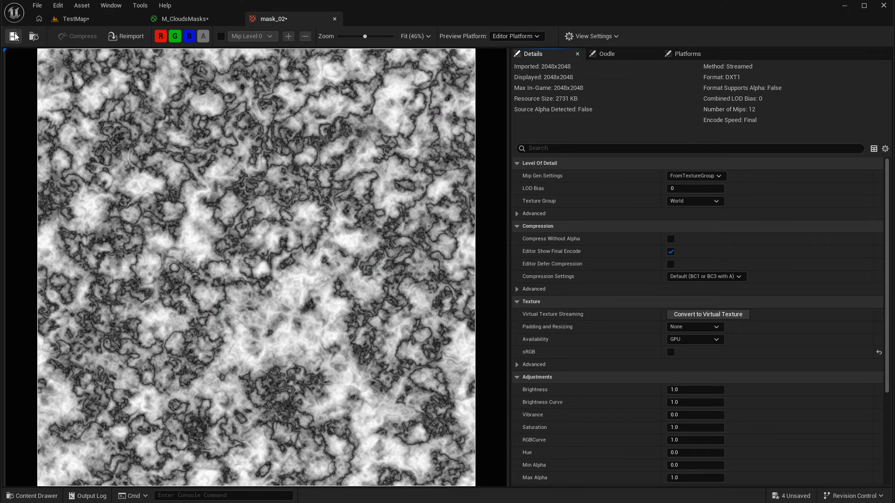
left_click(13, 36)
left_click(335, 18)
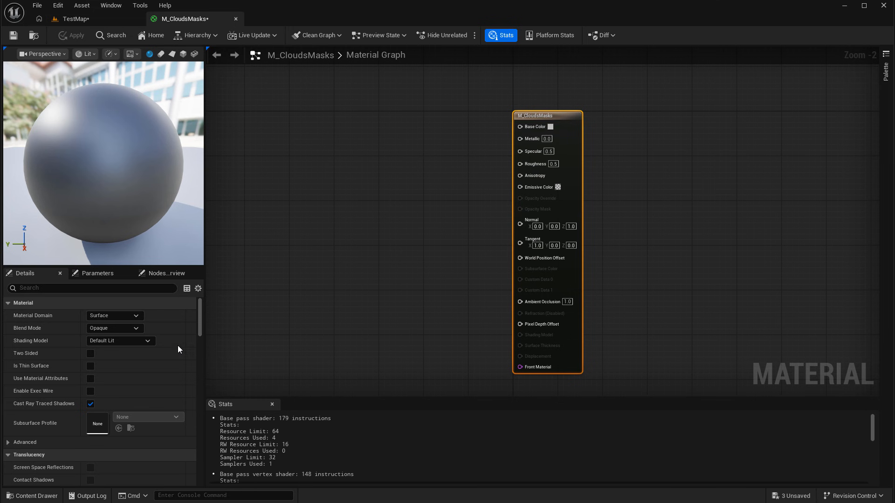
- Turn off sRGB for the mask_03 texture, save it and return to the level
left_click(132, 19)
double_click(478, 400)
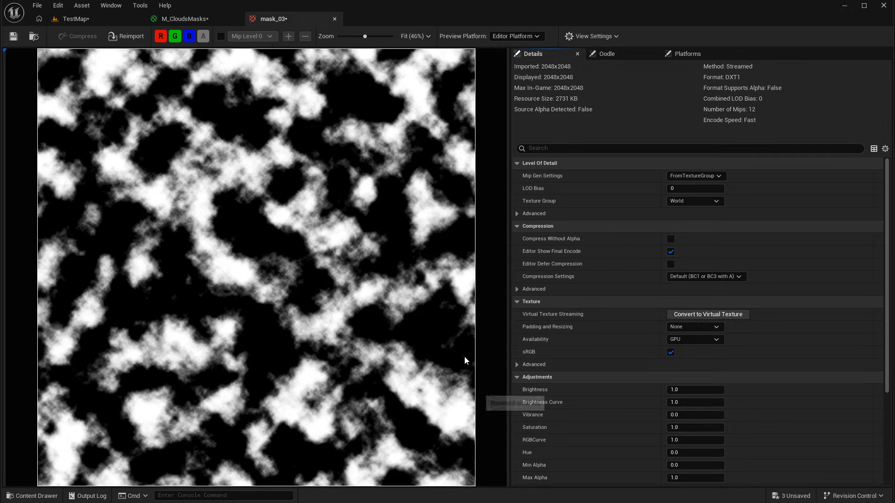
left_click(670, 353)
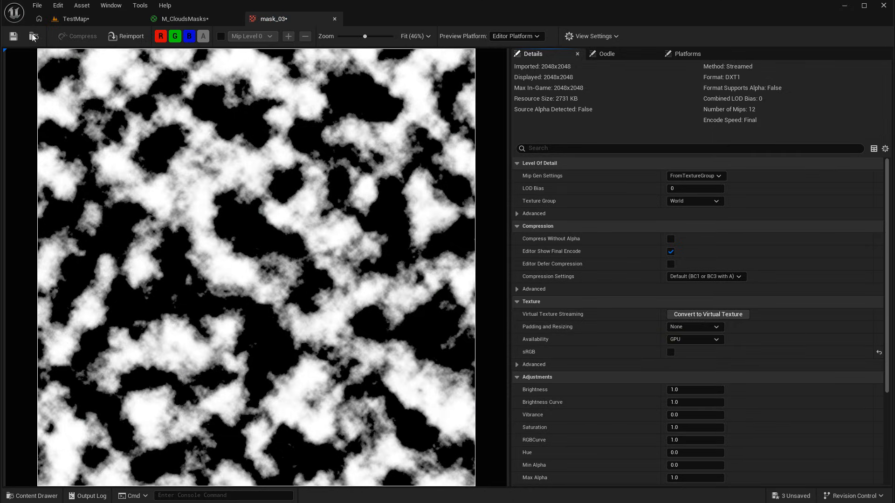
left_click(14, 37)
left_click(335, 18)
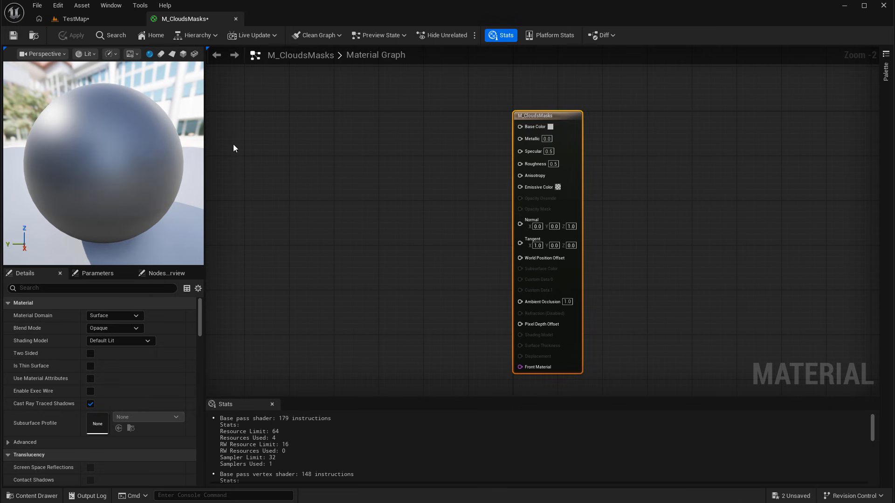
left_click(104, 16)
mouse_move(481, 408)
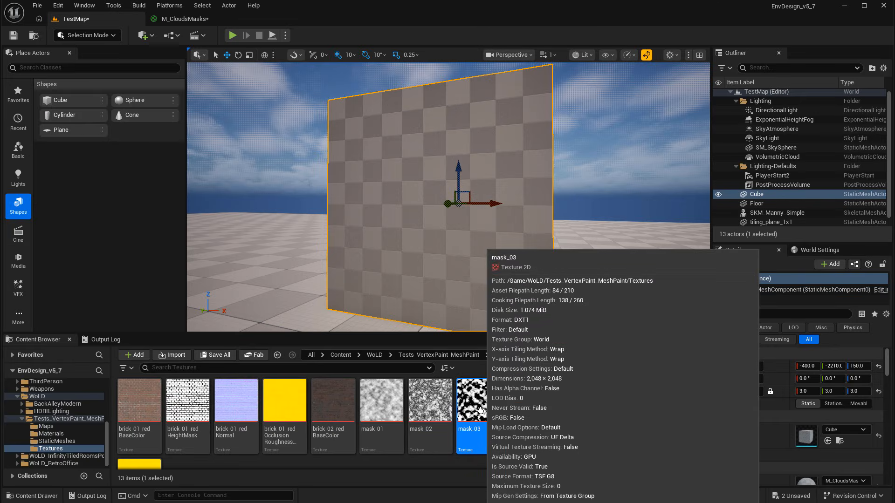
- Add the T_Ground_Grass_D and T_Ground_Gravel_D textures from StarterContent's Textures folder to the M_CloudsMasks graph
scroll(55, 420, "up", 4)
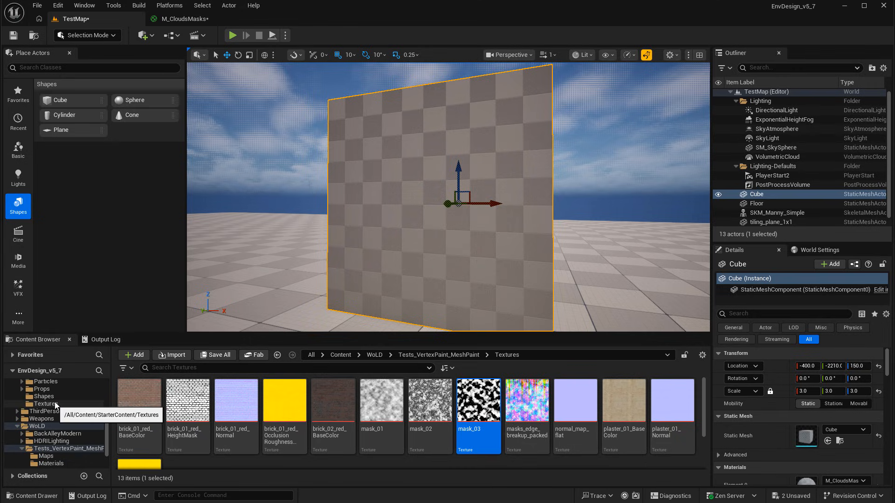
scroll(55, 421, "down", 2)
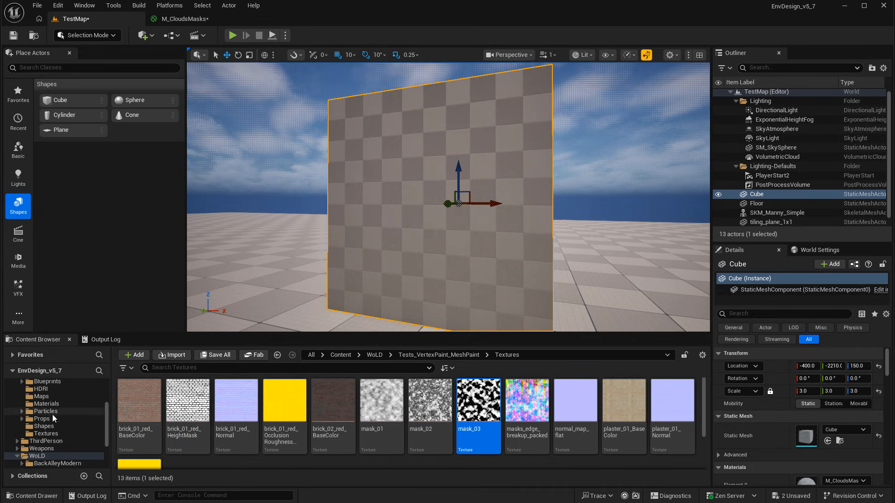
left_click(55, 435)
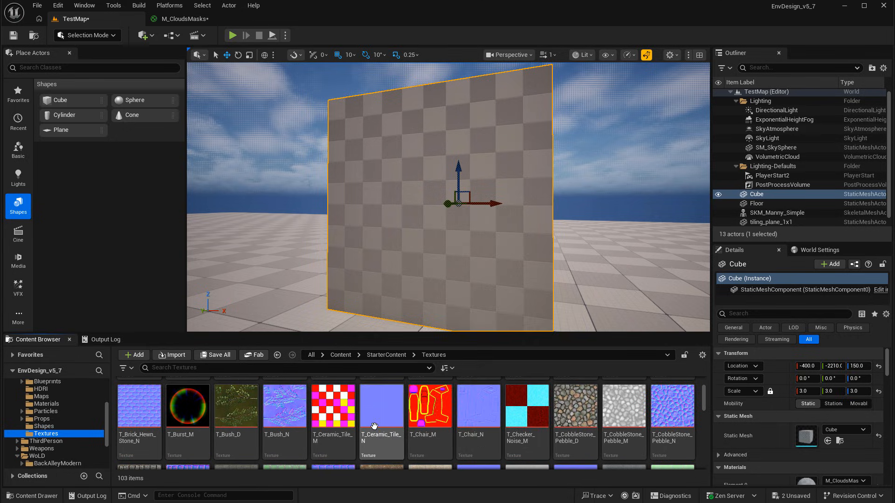
scroll(373, 424, "down", 4)
scroll(435, 434, "up", 2)
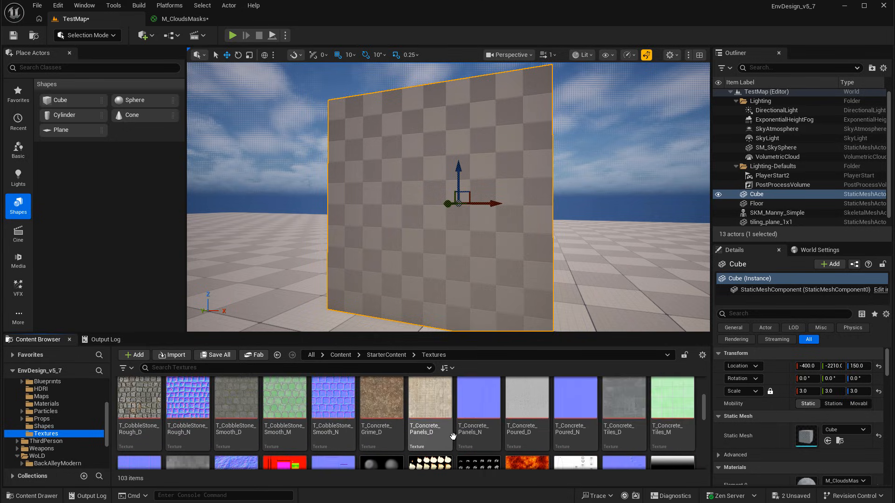
scroll(470, 437, "down", 1)
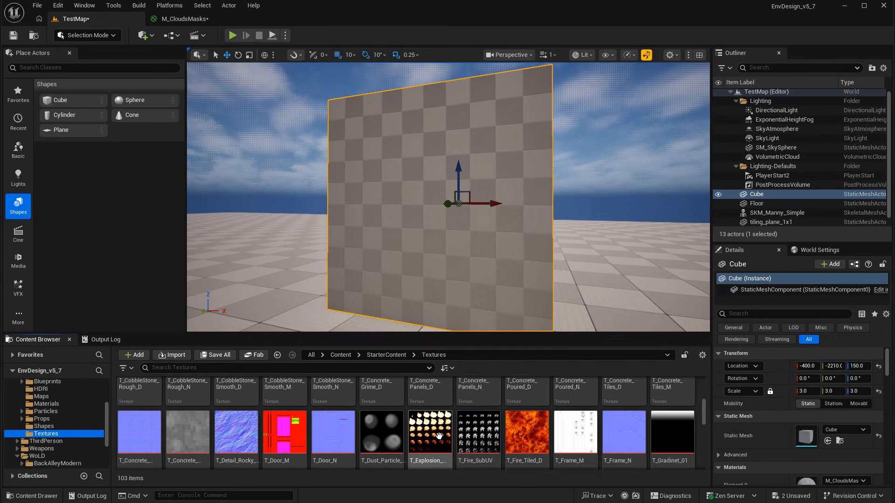
scroll(373, 429, "down", 2)
left_click(139, 399)
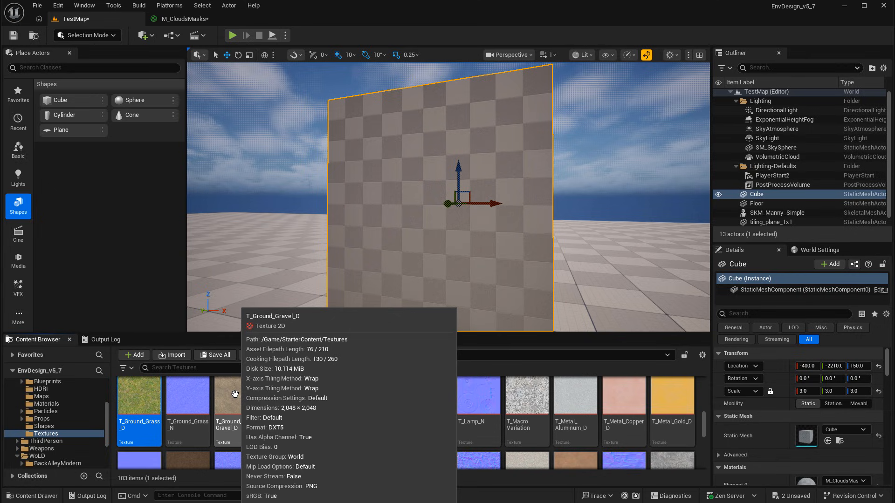
left_click(235, 395, "ctrl")
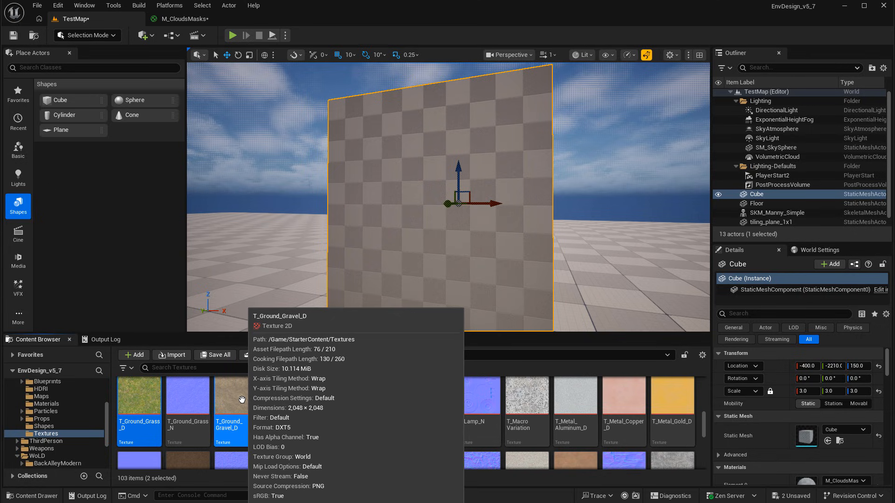
left_click_drag(243, 396, 287, 75)
- Arrange the two Texture Sample nodes with grass above gravel, clear of the M_CloudsMasks output node
left_click_drag(323, 154, 289, 164)
left_click_drag(224, 90, 324, 228)
left_click_drag(326, 153, 292, 162)
left_click(286, 148)
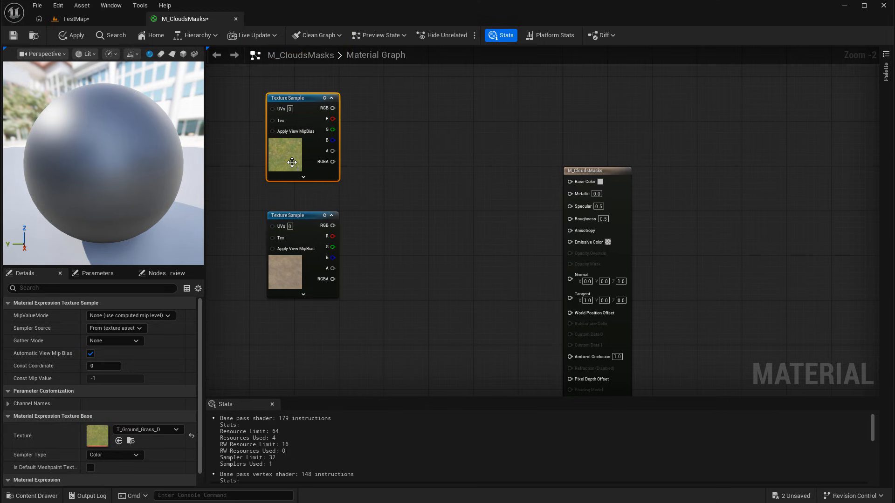
- Add the mask_01, mask_02 and mask_03 textures from WoLD's Tests_VertexPaint_MeshPaint Textures folder to the M_CloudsMasks graph
left_click(75, 18)
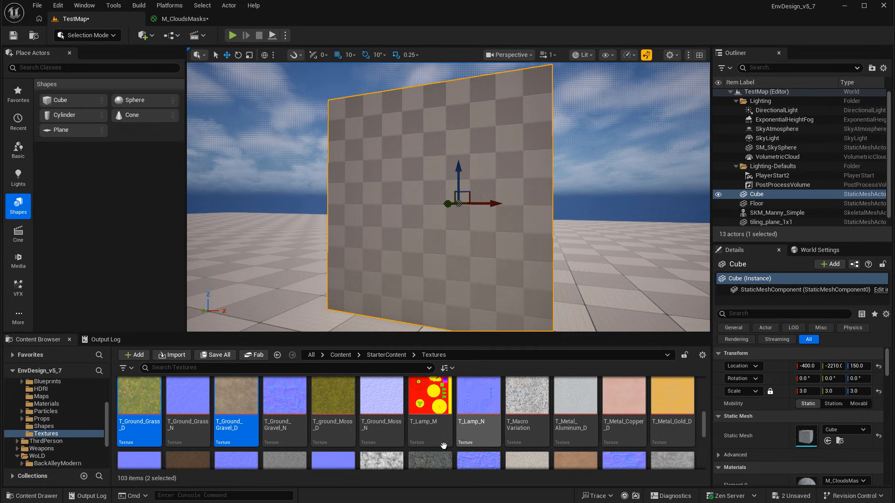
scroll(60, 456, "down", 4)
left_click(52, 448)
left_click(385, 403)
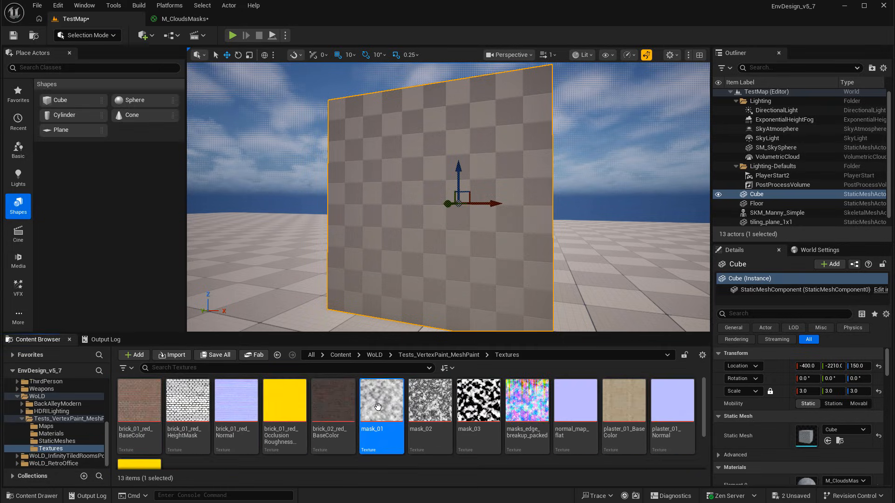
left_click(484, 404, "shift")
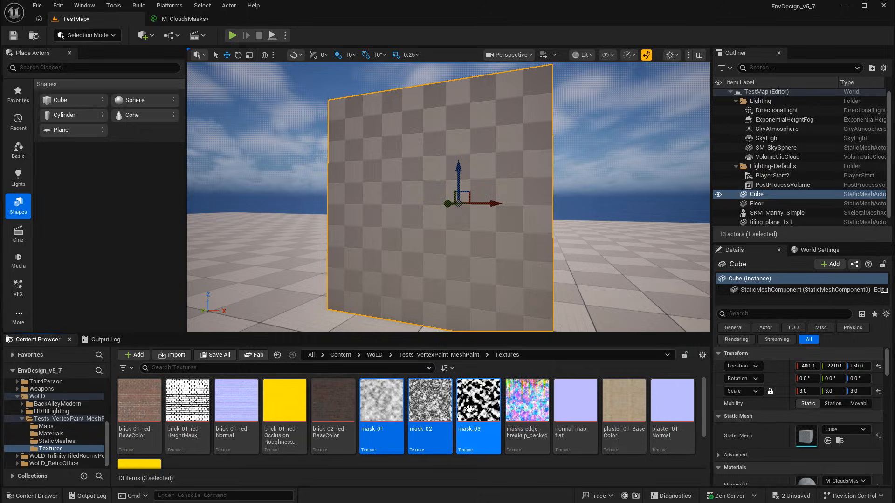
left_click_drag(483, 403, 396, 300)
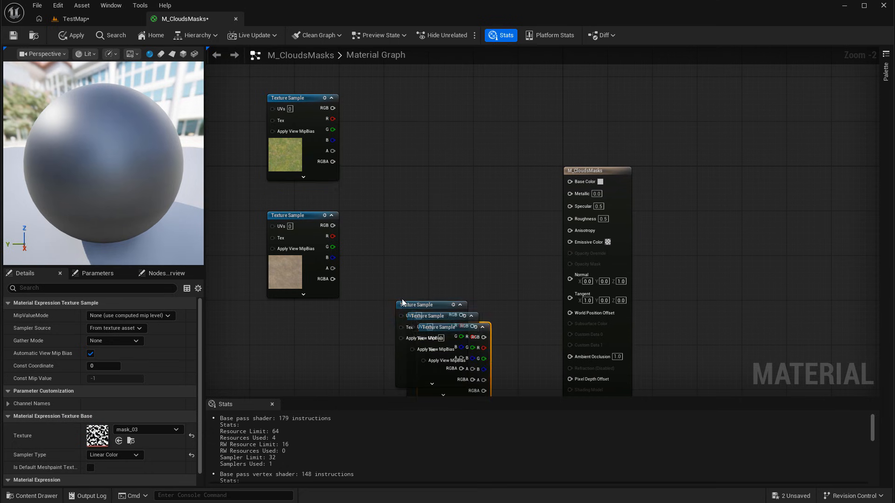
- Move the three overlapping mask Texture Sample nodes below the gravel node
left_click_drag(492, 233, 579, 98)
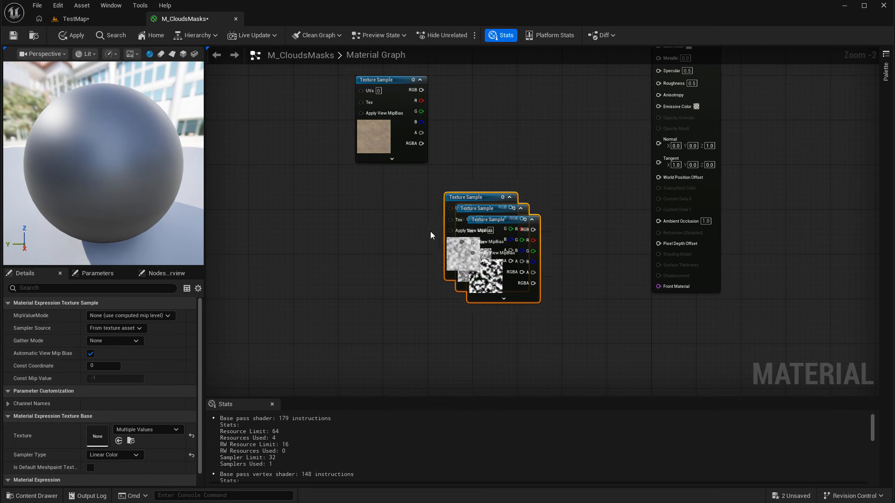
left_click_drag(430, 231, 378, 261)
left_click_drag(338, 203, 377, 261)
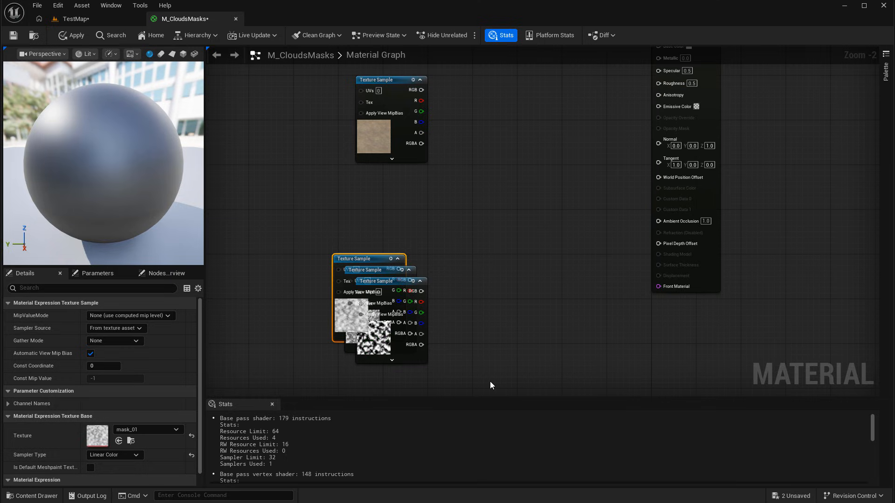
left_click_drag(523, 160, 574, 265)
- Reposition the grass and gravel samples together and move the gravel node up closer to the grass node
left_click_drag(393, 119, 455, 223)
left_click_drag(415, 124, 373, 129)
scroll(428, 173, "up", 2)
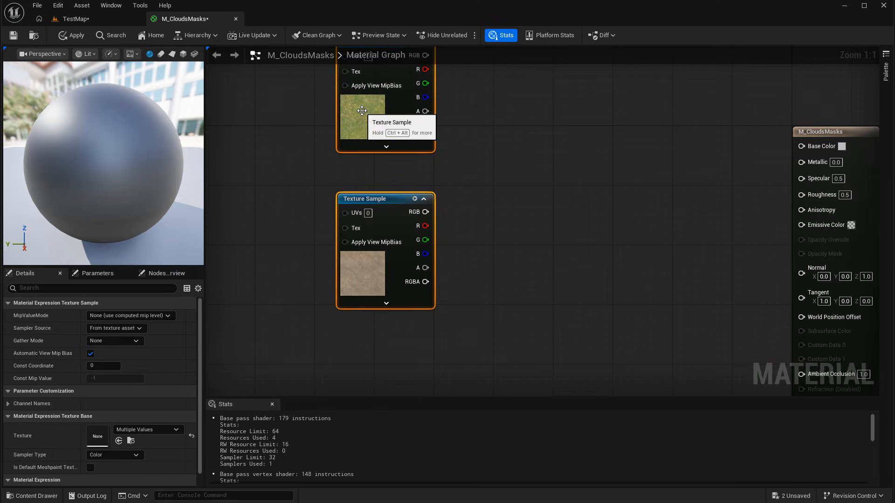
left_click(363, 114)
left_click(373, 278)
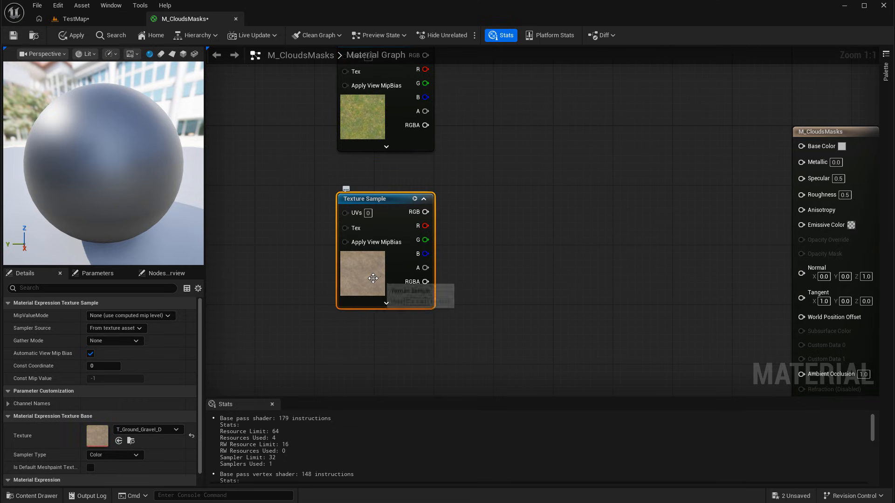
left_click_drag(373, 278, 372, 263)
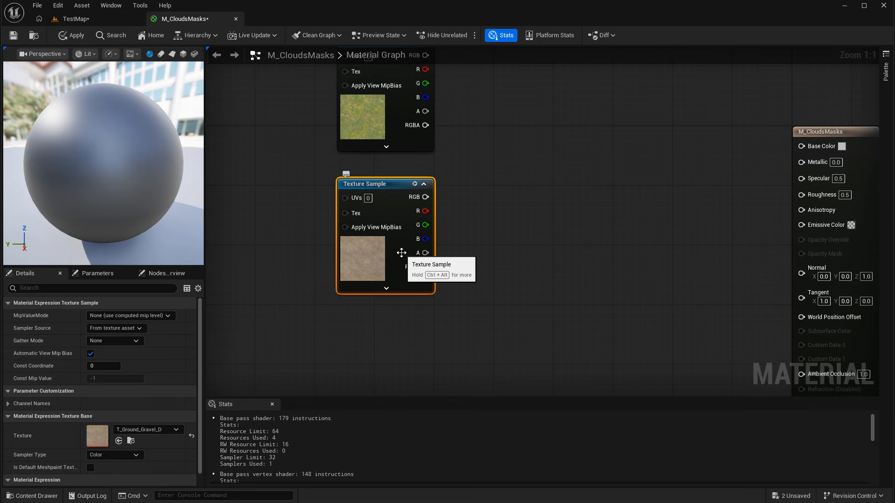
left_click_drag(519, 300, 502, 322)
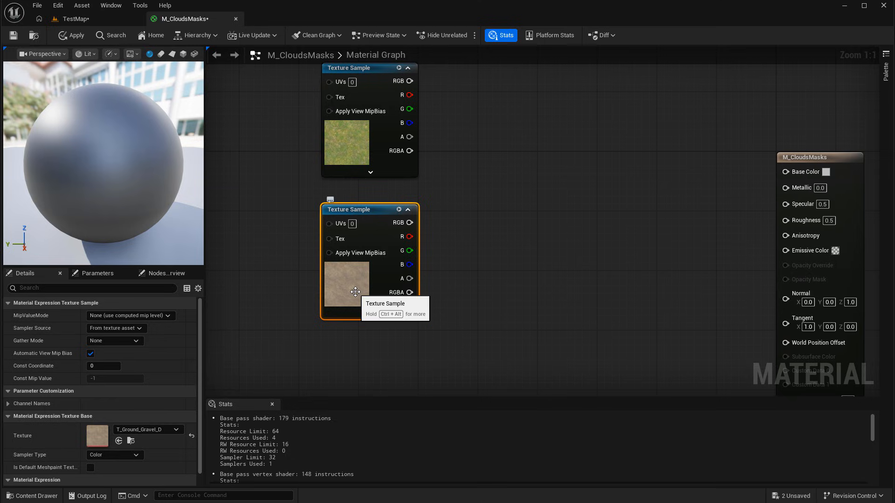
- Add a Lerp node beside the samples and connect the grass RGB to A and the gravel RGB to B
left_click(521, 164)
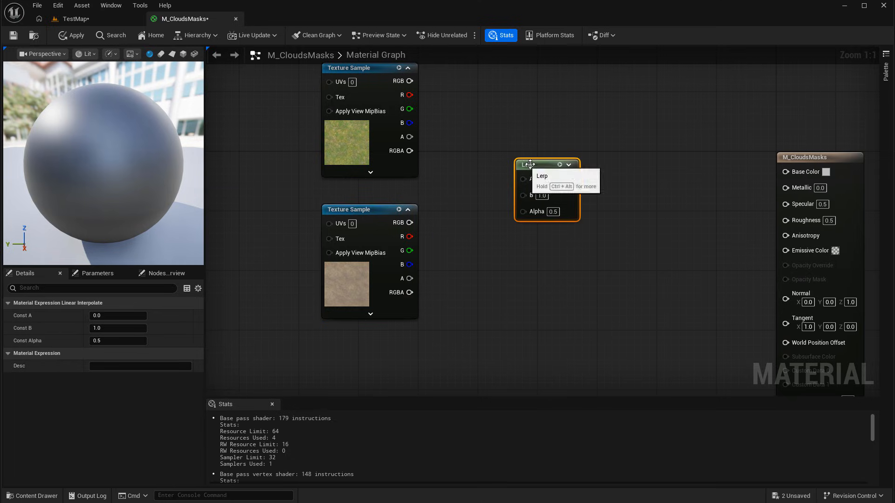
left_click_drag(533, 168, 525, 144)
left_click_drag(407, 87, 522, 176)
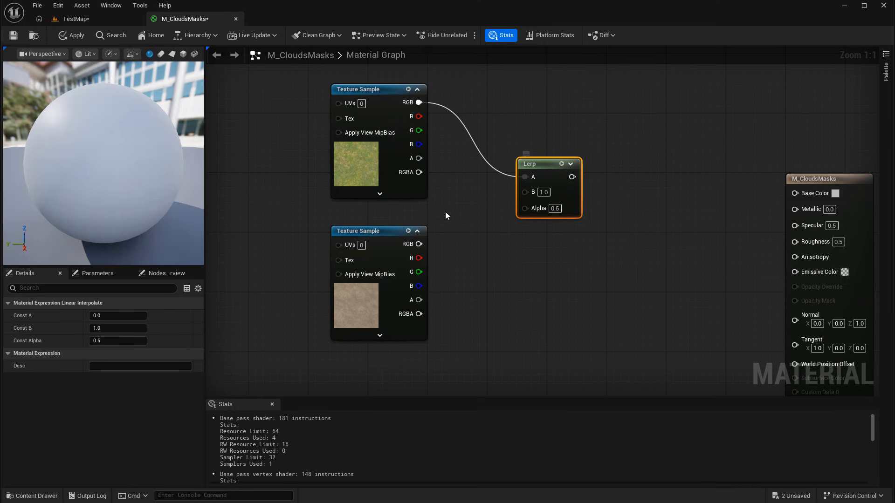
left_click_drag(419, 243, 525, 192)
- Spread out the mask samples, aligning the mask_02 node directly below mask_01
left_click_drag(513, 242, 575, 177)
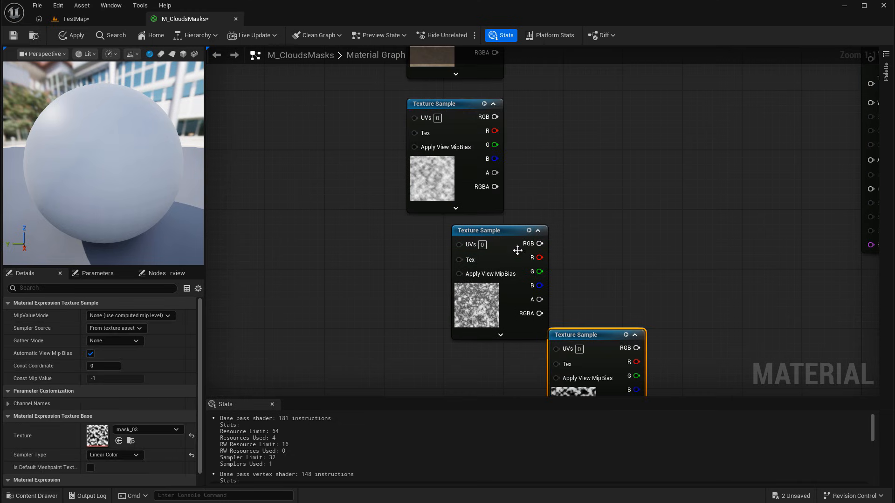
left_click_drag(498, 228, 450, 232)
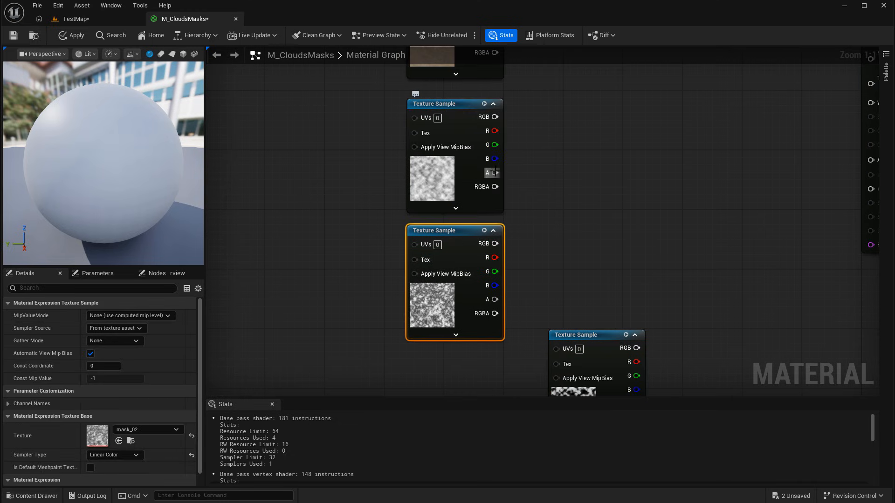
- Open the mask_01 texture, compare its red, green and blue channels individually, and close its editor
left_click(112, 19)
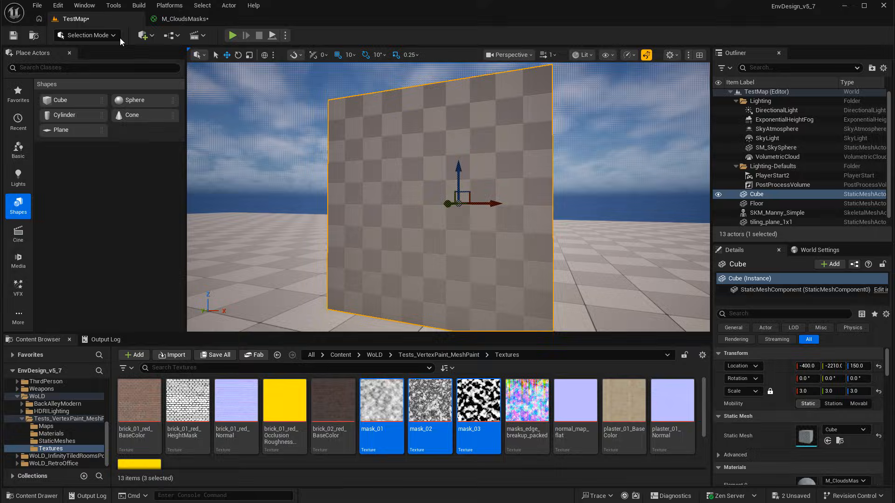
double_click(396, 394)
left_click(163, 39)
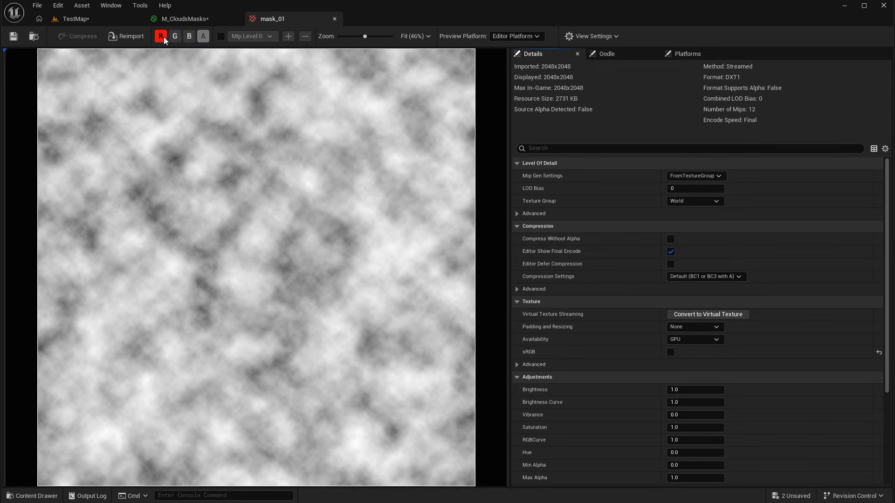
left_click(161, 37)
left_click(174, 37)
left_click(174, 37)
left_click(189, 37)
mouse_move(279, 163)
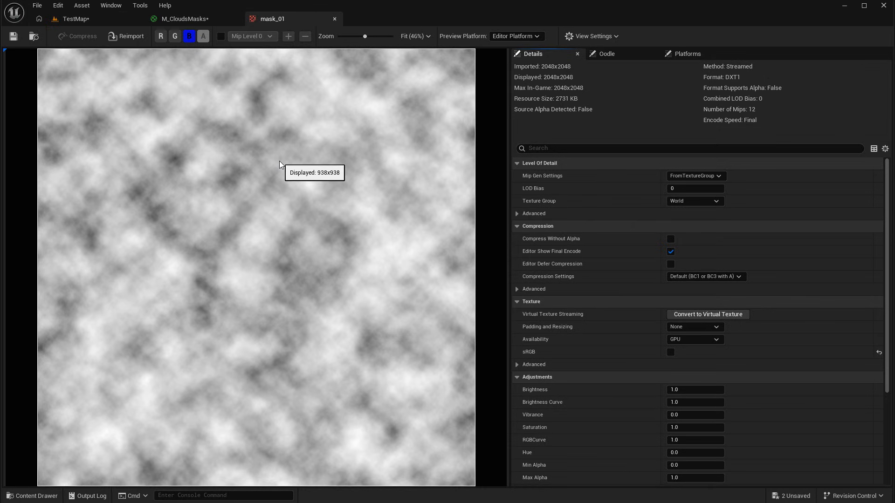
left_click(161, 36)
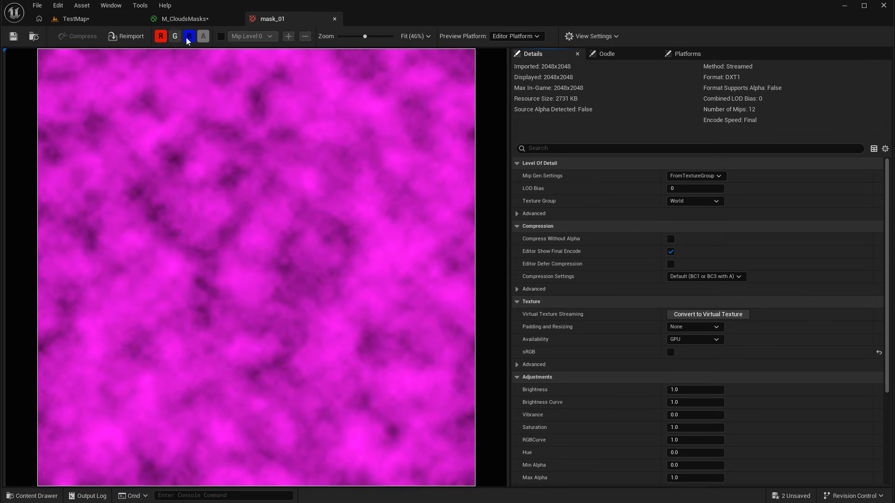
left_click(188, 37)
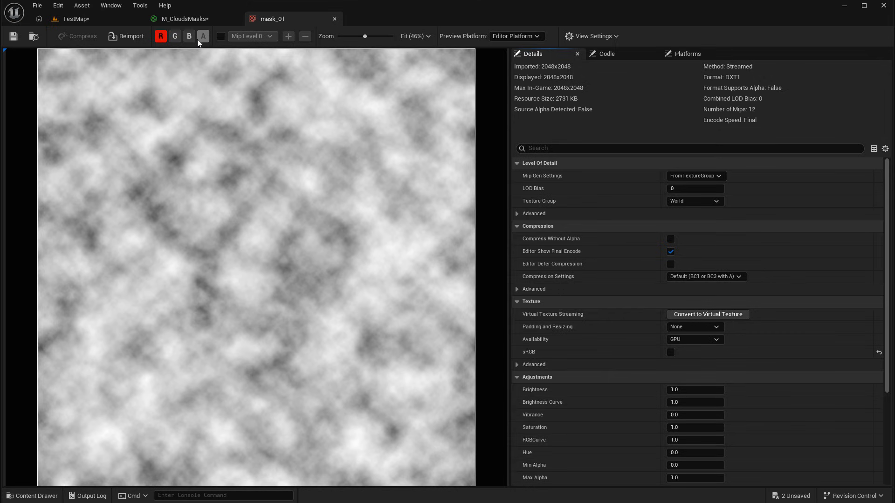
left_click(334, 19)
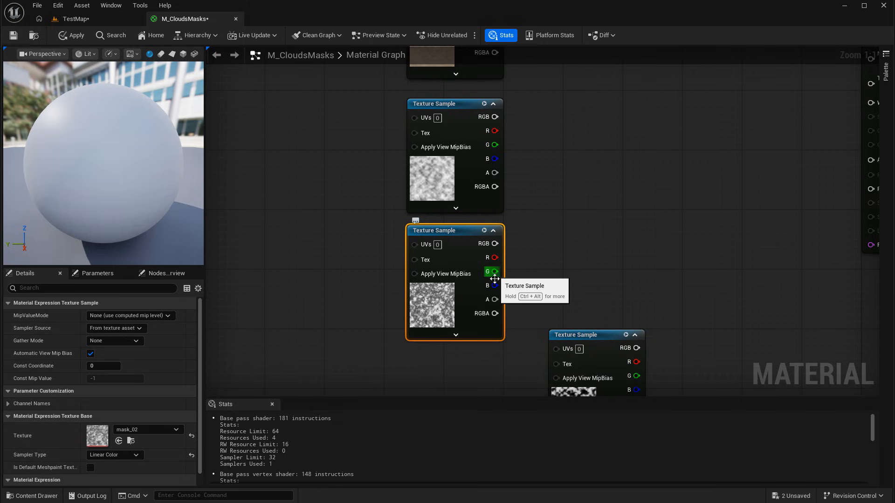
- Connect mask_01's red channel to the Lerp's Alpha and the Lerp output to the material's Base Color
left_click_drag(578, 135, 566, 333)
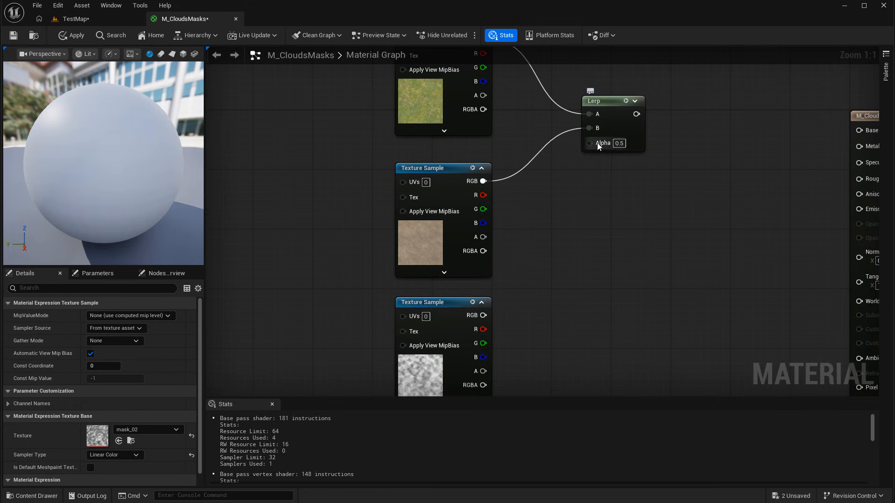
left_click_drag(653, 230, 653, 176)
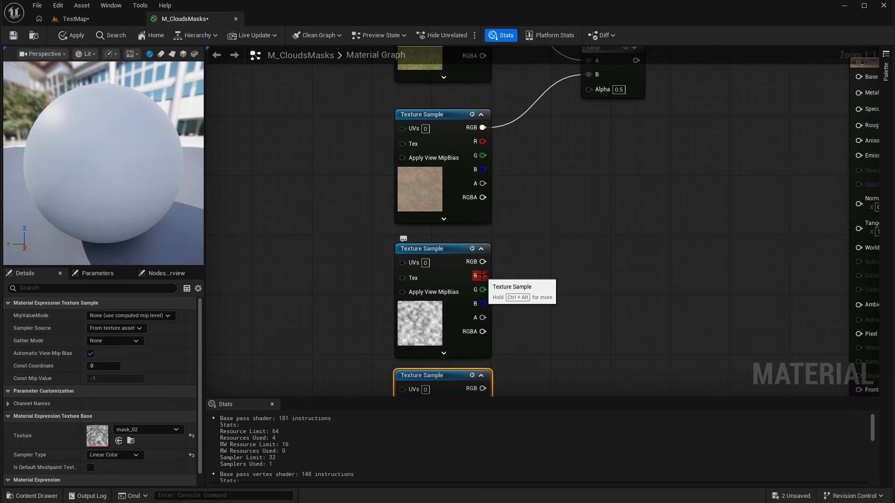
left_click_drag(481, 275, 593, 91)
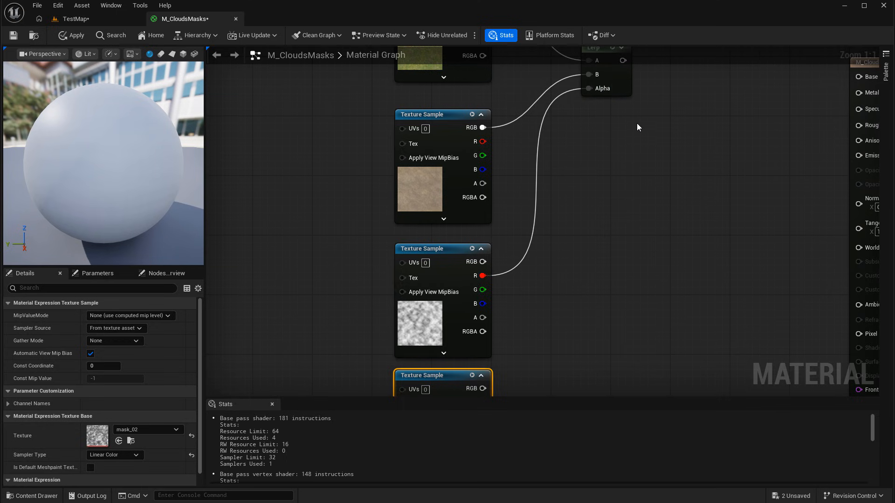
left_click_drag(603, 154, 848, 169)
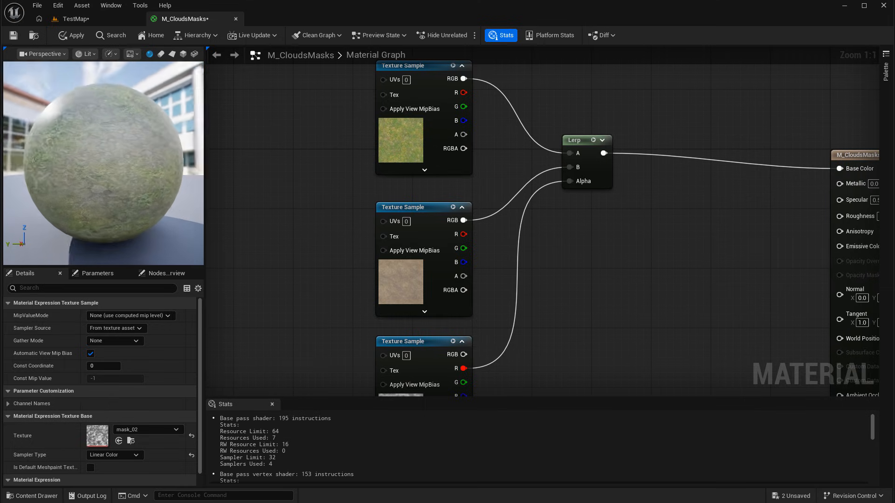
- Compare the blend on the preview sphere and the level's cube with the mask_01 texture
left_click_drag(82, 125, 82, 124)
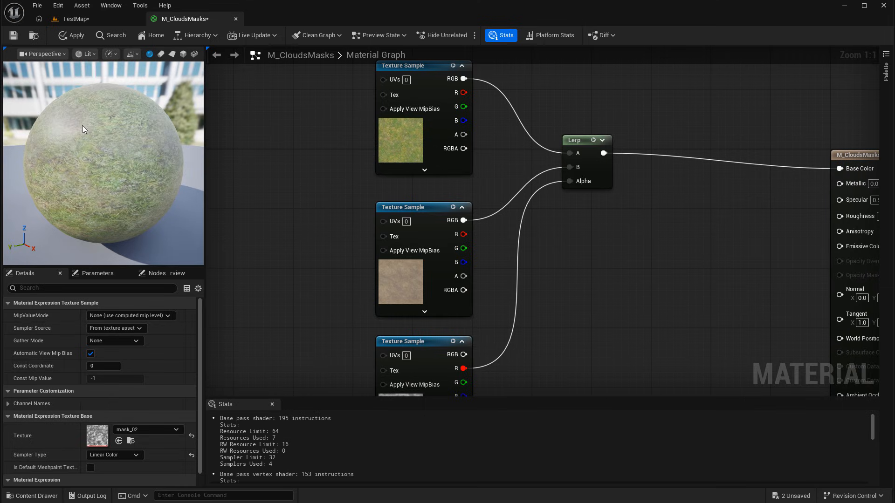
left_click(89, 18)
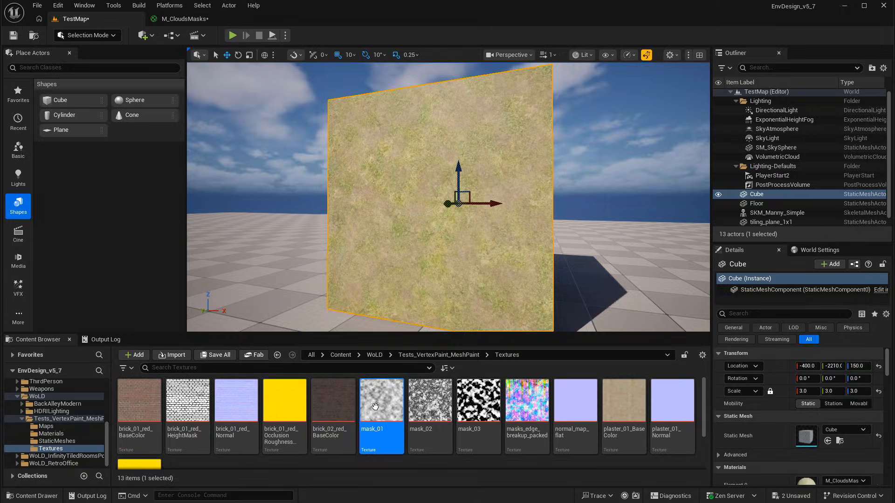
double_click(387, 404)
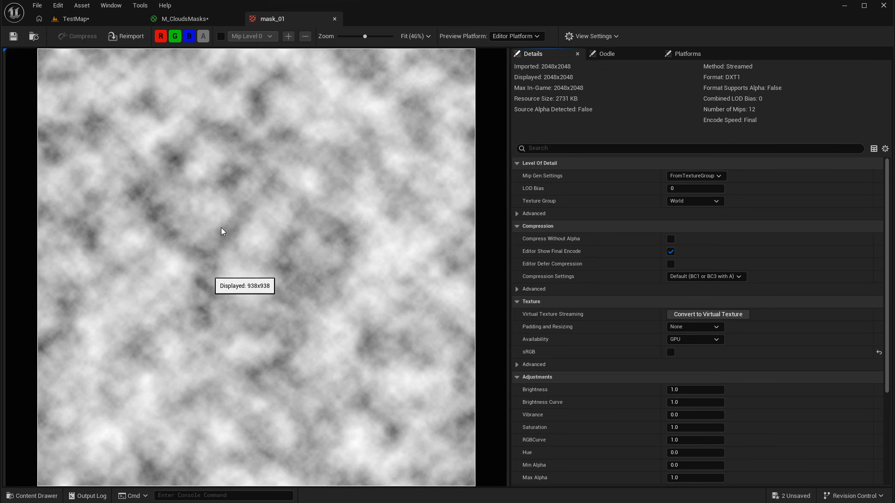
left_click(100, 18)
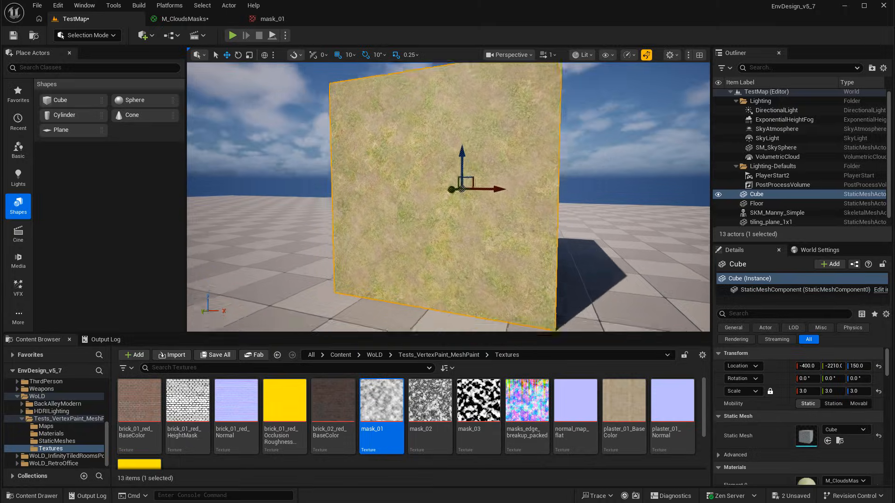
- Move the cube to -2260 on the Y axis and examine its grass and gravel blend up close
left_click_drag(451, 196, 452, 176)
key("w")
left_click_drag(385, 182, 391, 161)
key("w")
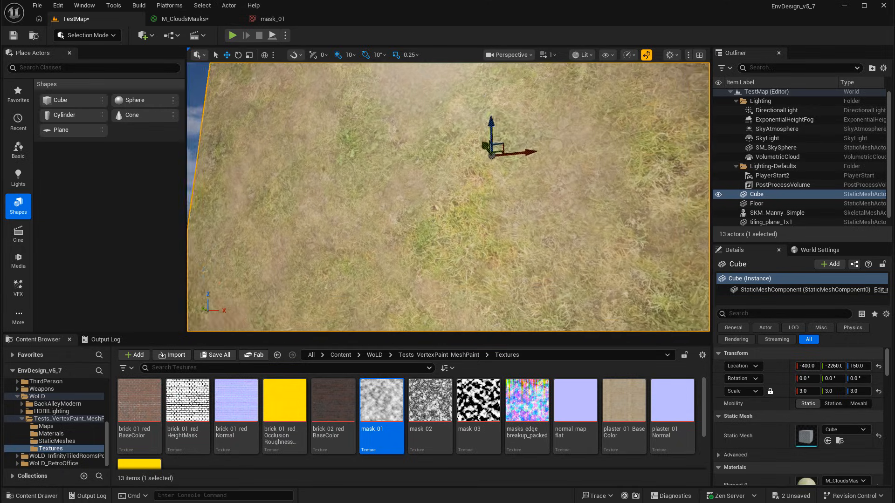
left_click_drag(589, 243, 588, 227)
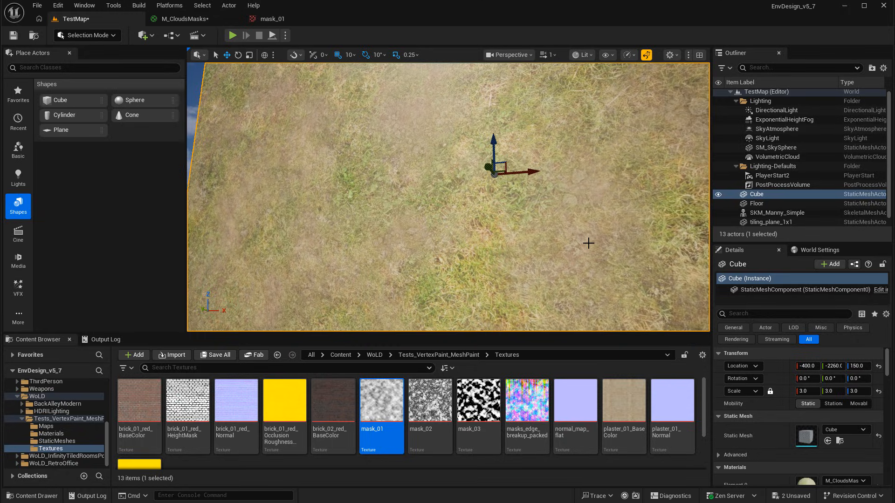
- Review the mask_01 sample feeding the Lerp's Alpha, then inspect the soft grass-to-gravel transitions on the cube
left_click(184, 19)
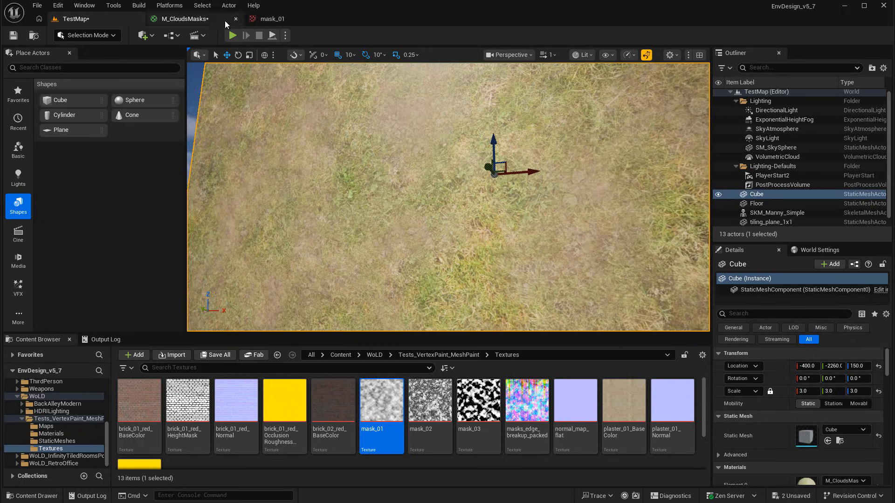
left_click_drag(460, 328, 479, 216)
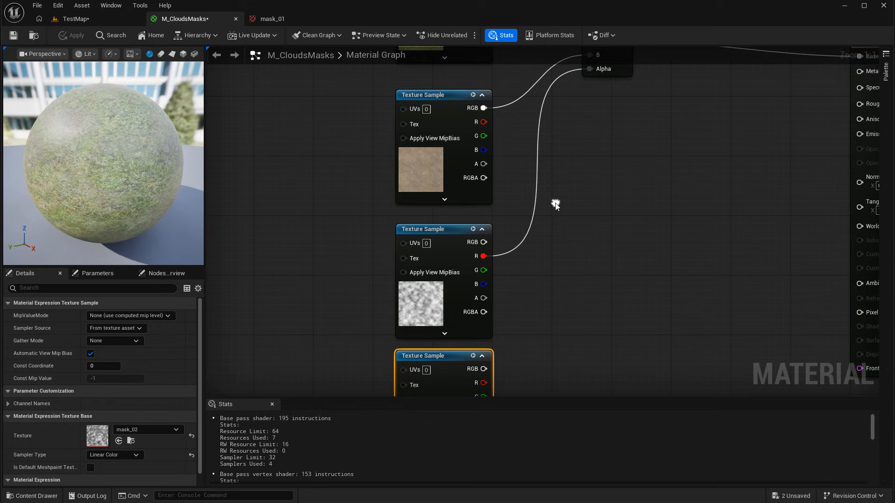
left_click(407, 304)
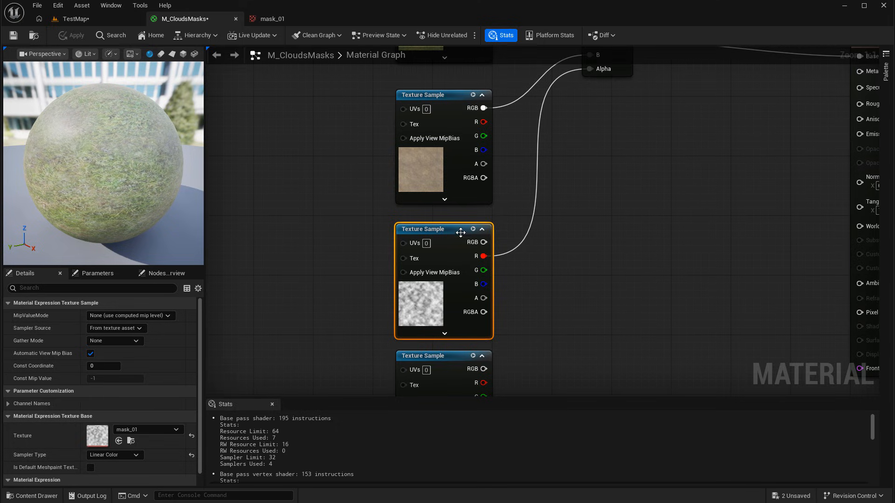
left_click_drag(456, 227, 452, 230)
left_click(112, 24)
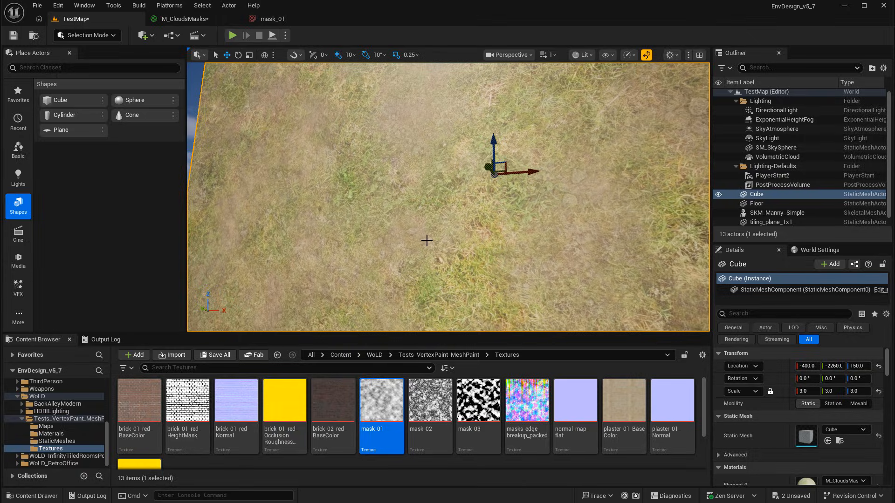
left_click_drag(448, 234, 470, 280)
key("s")
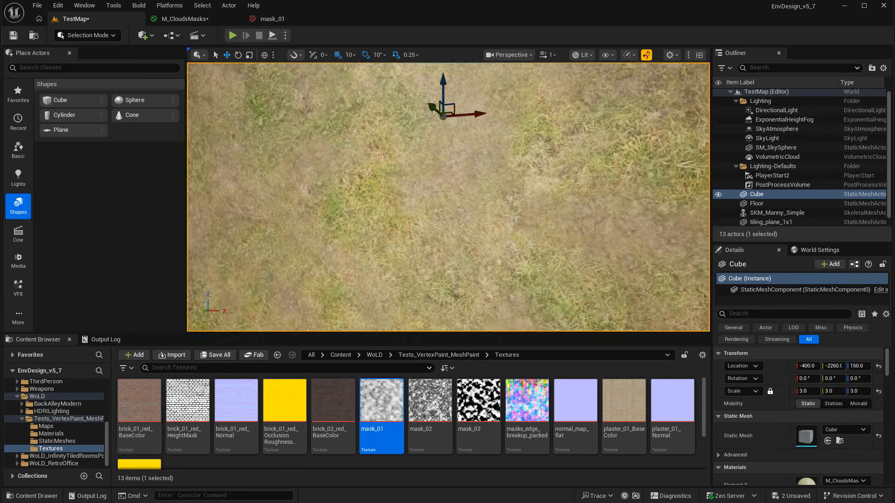
- Close the mask_01 texture editor and move the mask_03 sample directly below the mask_02 sample in the M_CloudsMasks graph
left_click_drag(448, 235, 446, 183)
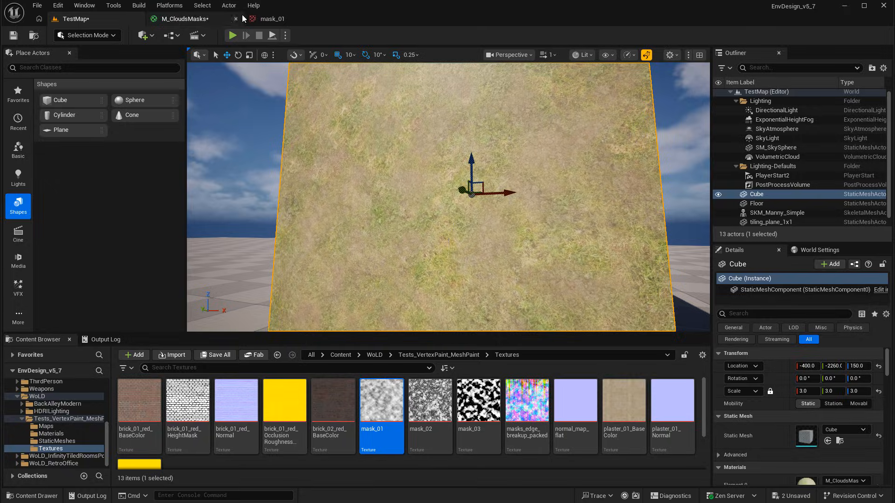
left_click(209, 16)
middle_click(300, 18)
left_click_drag(603, 228, 579, 146)
left_click_drag(571, 378, 445, 270)
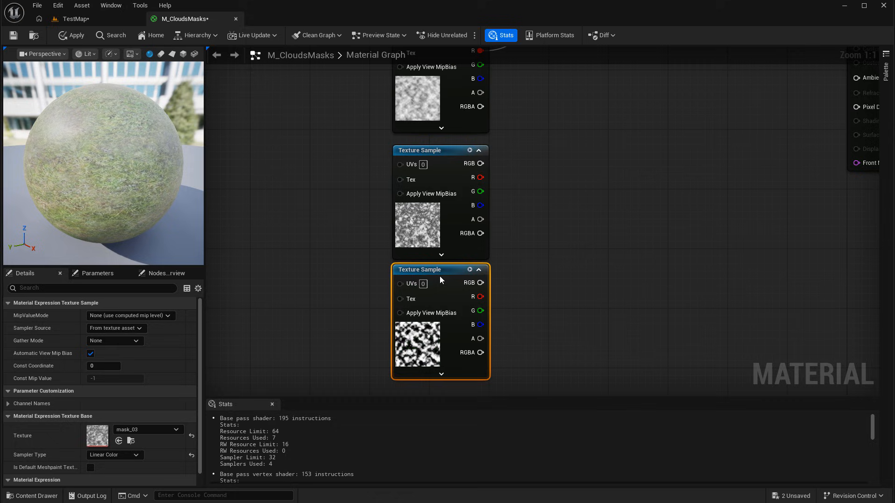
- Connect mask_02's red channel to the Lerp's Alpha in place of mask_01 and apply the material
left_click(422, 221)
left_click_drag(565, 206, 474, 315)
left_click_drag(414, 346, 519, 211)
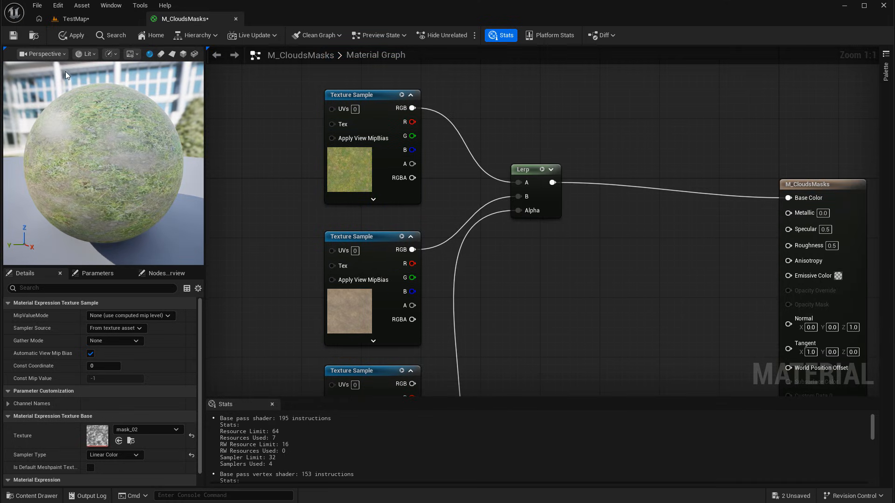
left_click(77, 37)
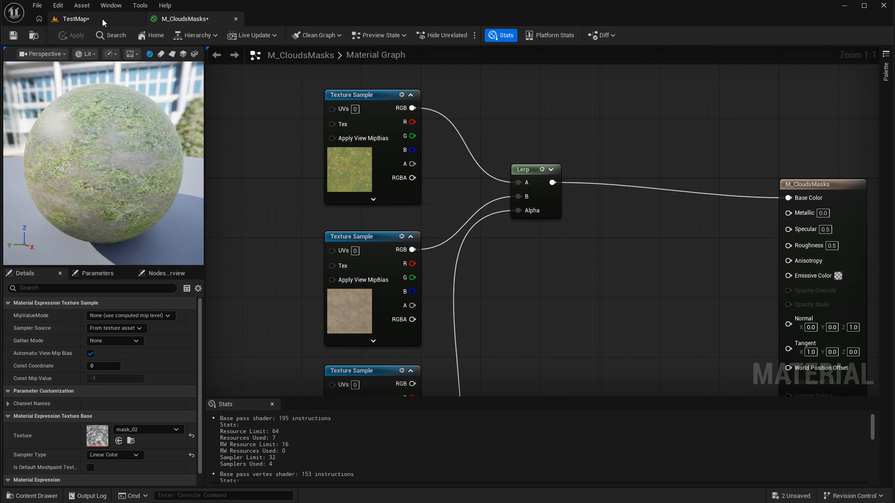
- Inspect the grass and gravel blend on the level's cube with the mask_02 texture
left_click(102, 19)
left_click_drag(458, 175, 458, 175)
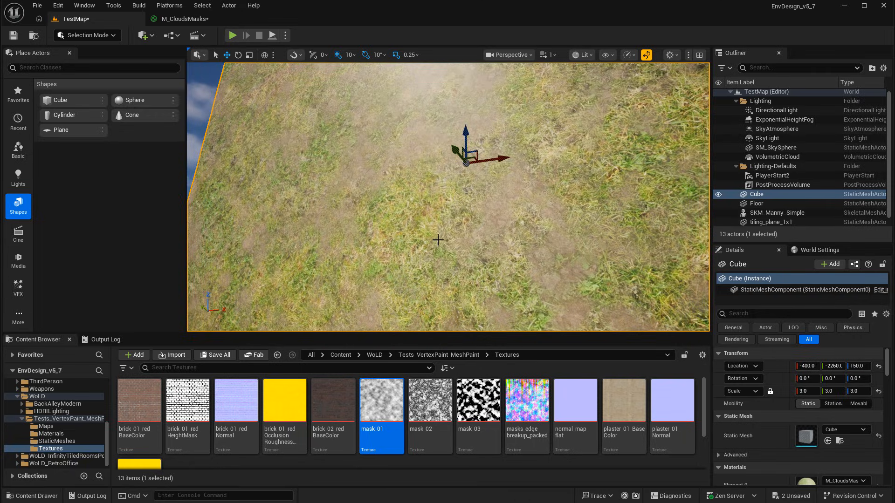
left_click_drag(510, 226, 509, 226)
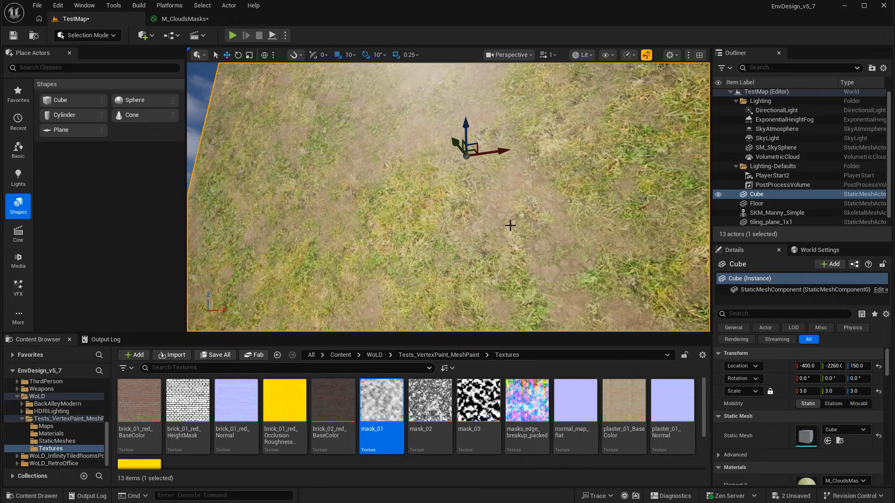
left_click_drag(489, 158, 489, 158)
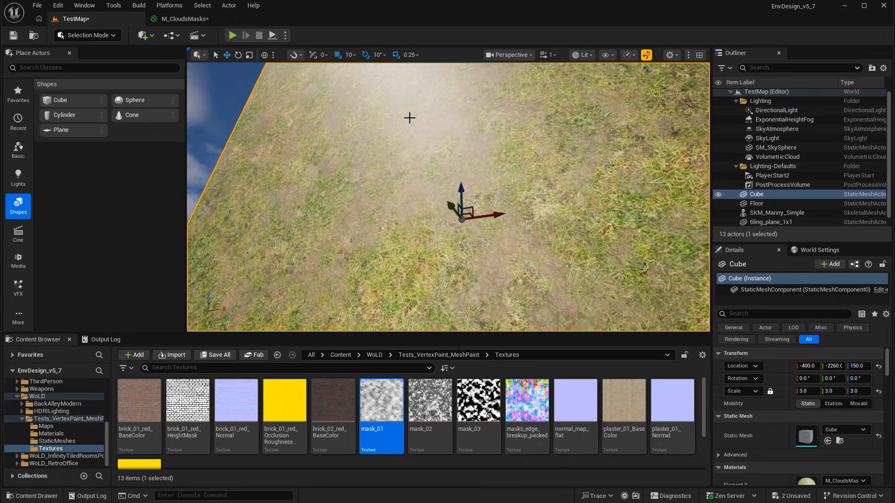
- Add a Constant node with a value of 0.7 to M_CloudsMasks and connect it to Roughness
left_click(190, 19)
left_click_drag(546, 261, 538, 232)
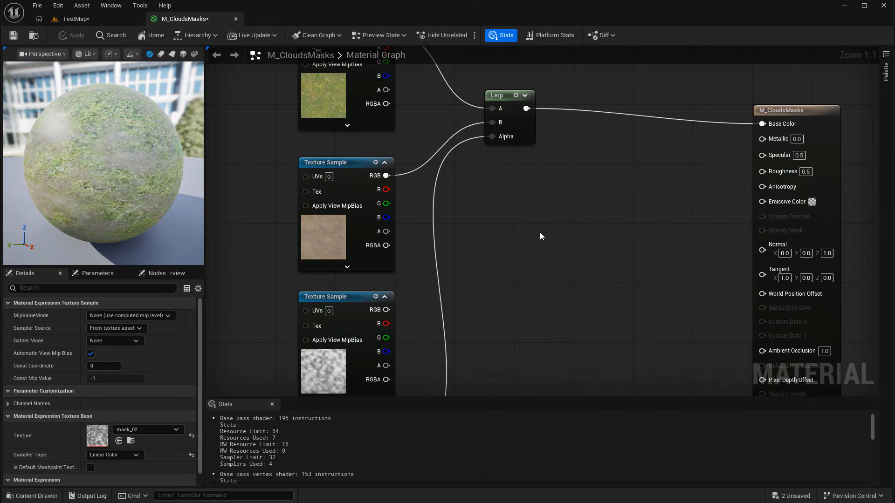
left_click(539, 232)
left_click(574, 251)
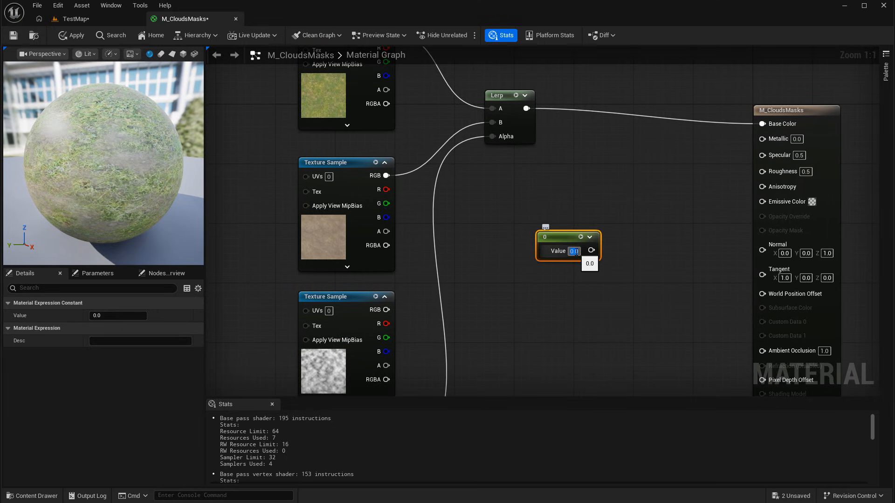
type("0.7")
key("Return")
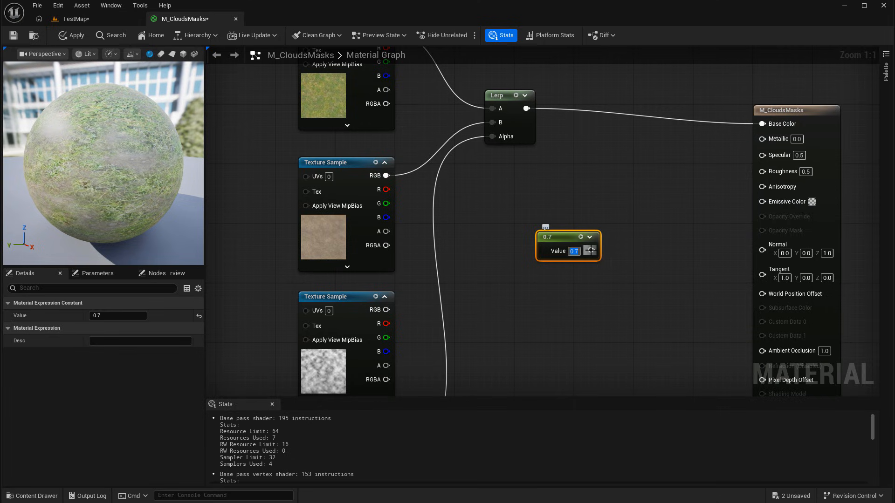
left_click_drag(590, 250, 776, 170)
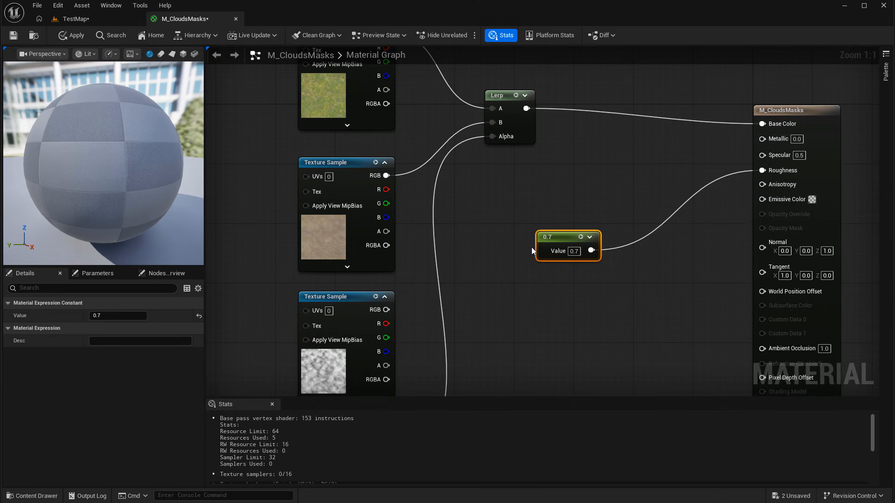
- Tidy the graph by placing the 0.7 constant near the material output and the texture samples with their Lerp farther away
left_click_drag(550, 239, 595, 221)
left_click_drag(550, 296, 578, 155)
scroll(578, 154, "down", 2)
left_click_drag(558, 218, 535, 242)
scroll(551, 118, "down", 3)
left_click_drag(402, 127, 540, 321)
left_click_drag(538, 164, 495, 142)
left_click(492, 130)
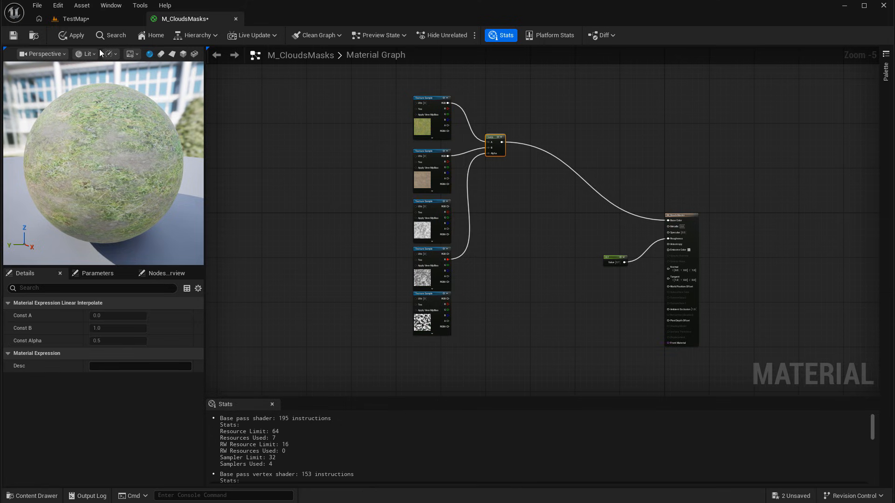
- Add the T_Ground_Grass_N and T_Ground_Gravel_N textures from StarterContent's Textures folder to the M_CloudsMasks graph
left_click(95, 18)
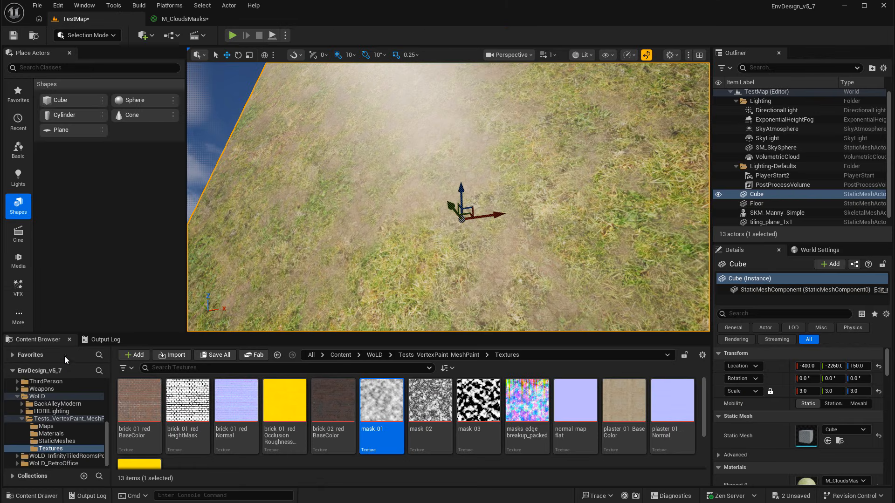
scroll(60, 437, "up", 2)
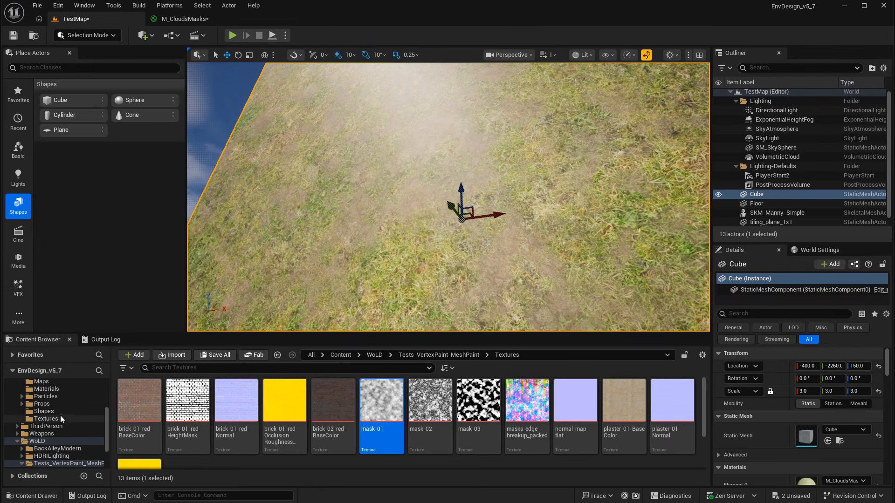
left_click(60, 418)
scroll(252, 433, "down", 2)
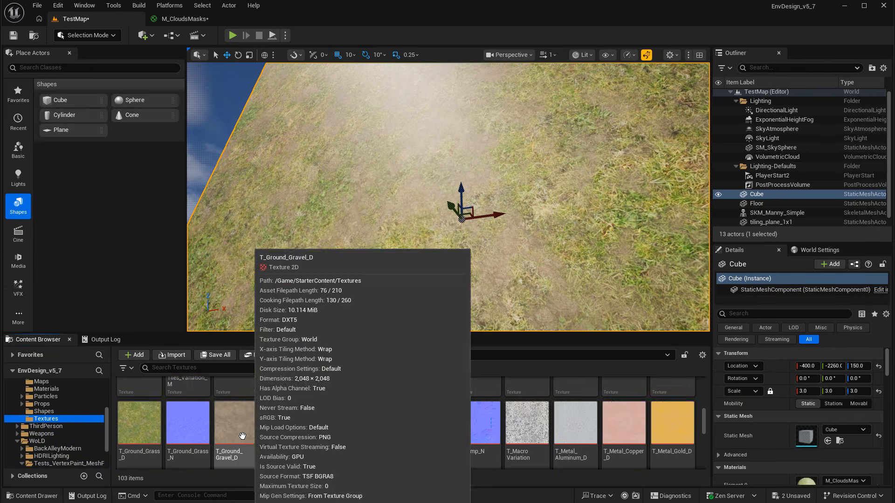
left_click(190, 425)
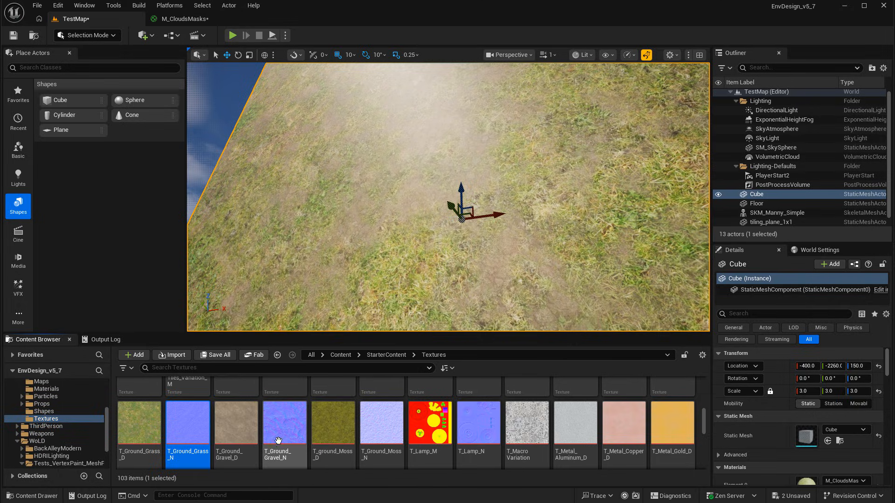
left_click(285, 427, "ctrl")
left_click_drag(286, 427, 511, 247)
scroll(601, 317, "up", 1)
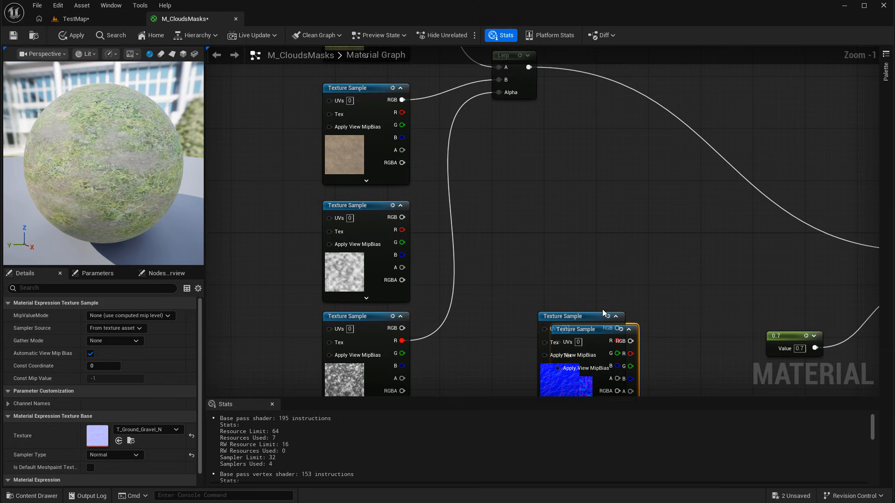
- Separate the two overlapping normal map samples, stacking the grass normal above the gravel normal
left_click(595, 318)
left_click_drag(561, 194, 578, 290)
left_click(361, 122)
left_click_drag(575, 255, 577, 92)
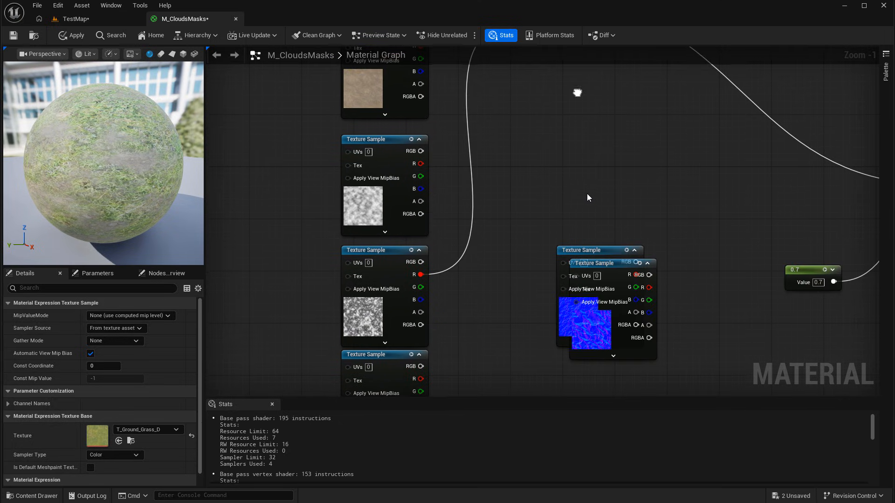
left_click(587, 197)
left_click(601, 250)
left_click_drag(601, 250, 601, 152)
left_click_drag(606, 263, 586, 270)
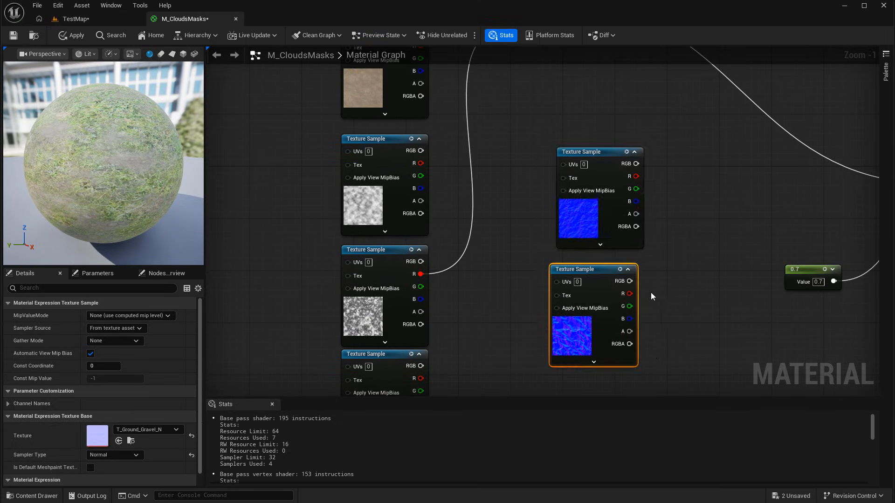
- Move both normal map samples below the mask samples and align the gravel normal under the grass normal
left_click_drag(650, 292, 645, 181)
left_click_drag(528, 107, 571, 163)
left_click_drag(572, 132, 514, 390)
left_click_drag(514, 391, 513, 199)
left_click(516, 228)
left_click_drag(515, 230, 522, 230)
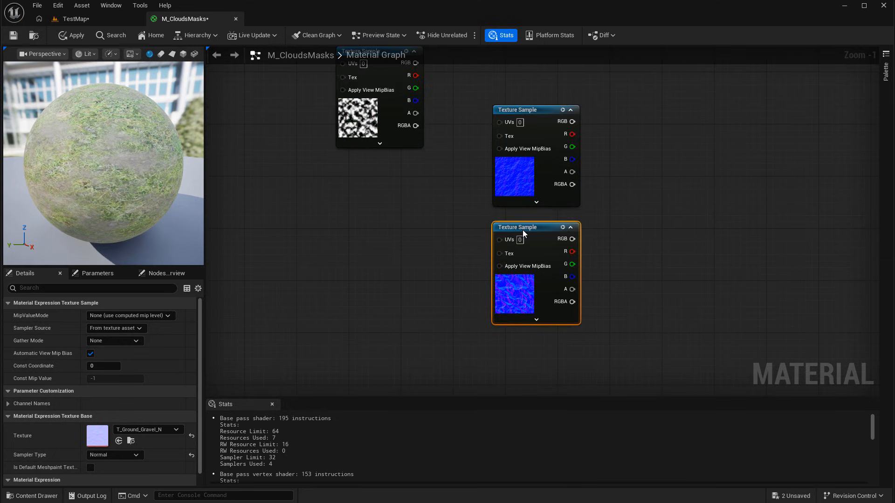
- Add a second Lerp node with the grass normal's RGB in A and the gravel normal's RGB in B
left_click_drag(644, 226, 595, 270)
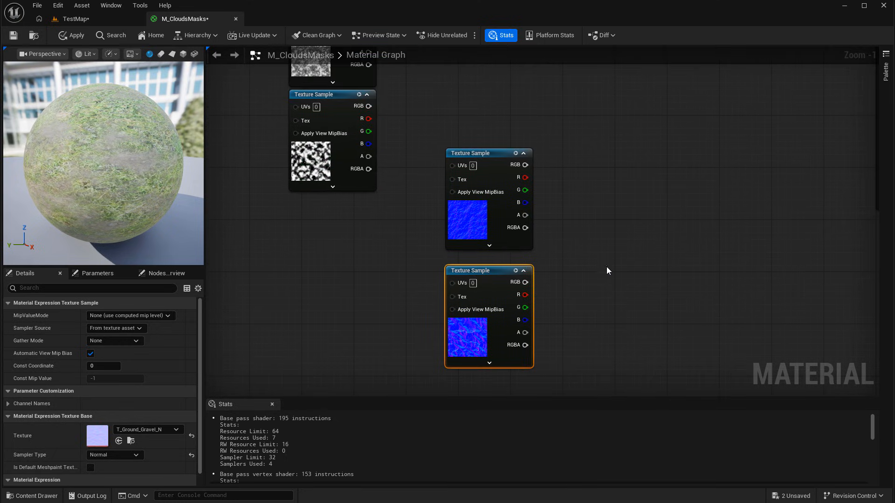
left_click(630, 223)
left_click_drag(525, 164, 627, 235)
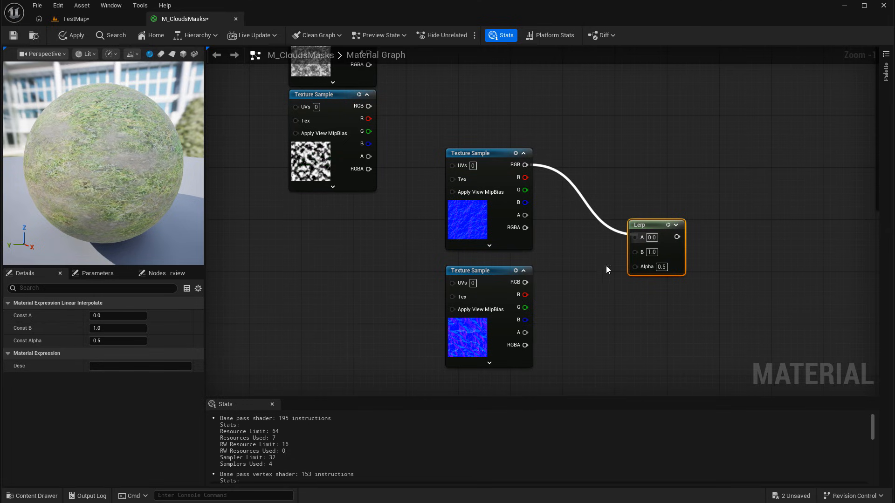
left_click_drag(526, 282, 634, 251)
- Connect mask_02's red channel to the second Lerp's Alpha, connect its output to the material's Normal, and apply the material
left_click_drag(583, 218, 432, 328)
left_click_drag(641, 309, 536, 328)
left_click_drag(421, 366, 629, 164)
left_click_drag(532, 274, 783, 382)
left_click_drag(522, 187, 496, 217)
left_click_drag(341, 284, 607, 131)
left_click_drag(574, 157, 594, 275)
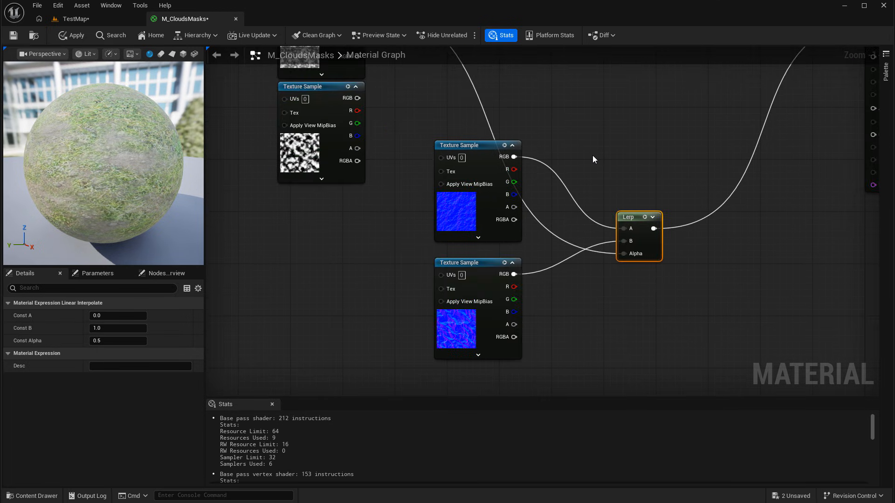
left_click_drag(619, 184, 628, 282)
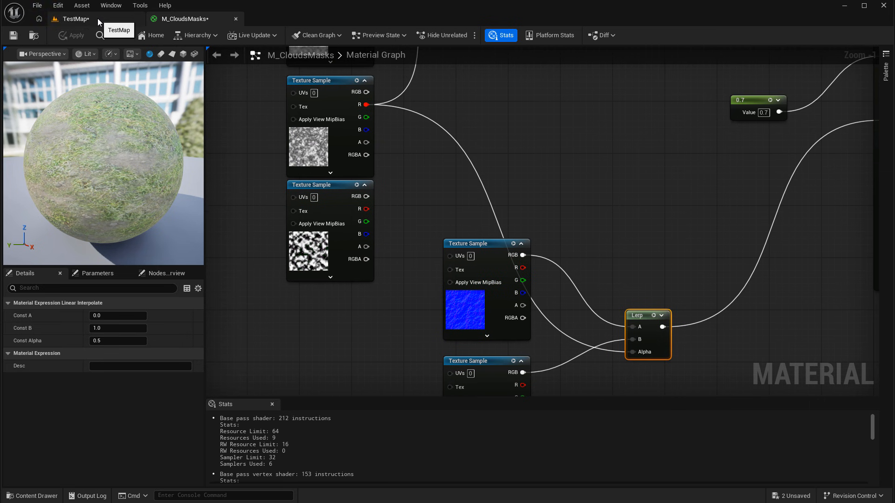
- Inspect the cube's grass and gravel surface with the blended normal maps from close up and farther away
left_click(97, 19)
mouse_move(608, 244)
left_mouse_down()
mouse_move(620, 299)
mouse_move(606, 301)
mouse_move(614, 280)
mouse_move(608, 244)
left_mouse_up()
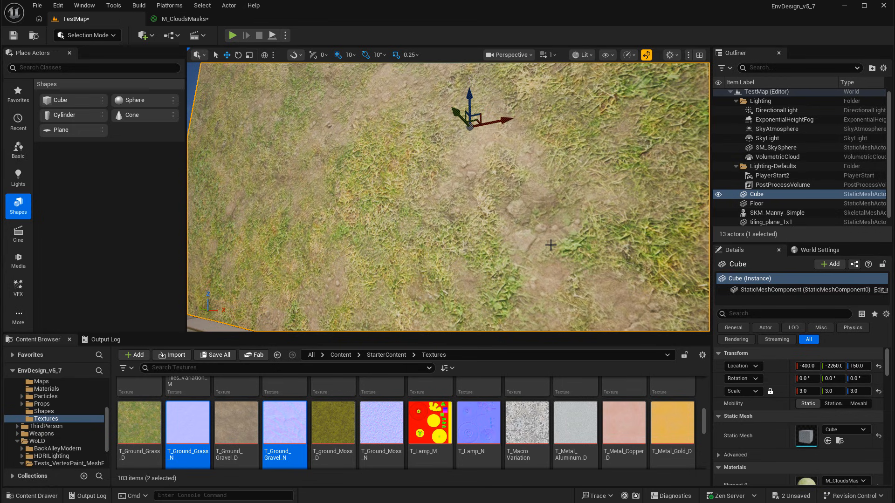
left_click_drag(551, 244, 554, 210)
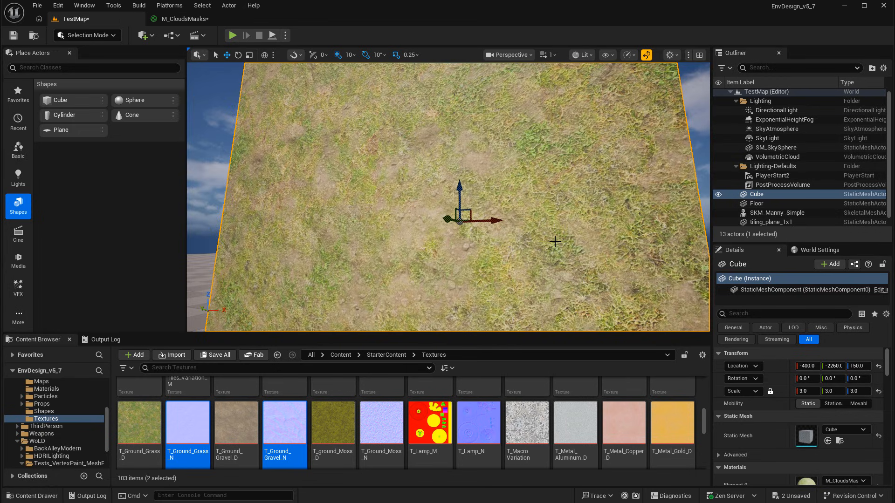
mouse_move(565, 209)
left_mouse_down()
mouse_move(555, 186)
mouse_move(570, 214)
mouse_move(565, 209)
left_mouse_up()
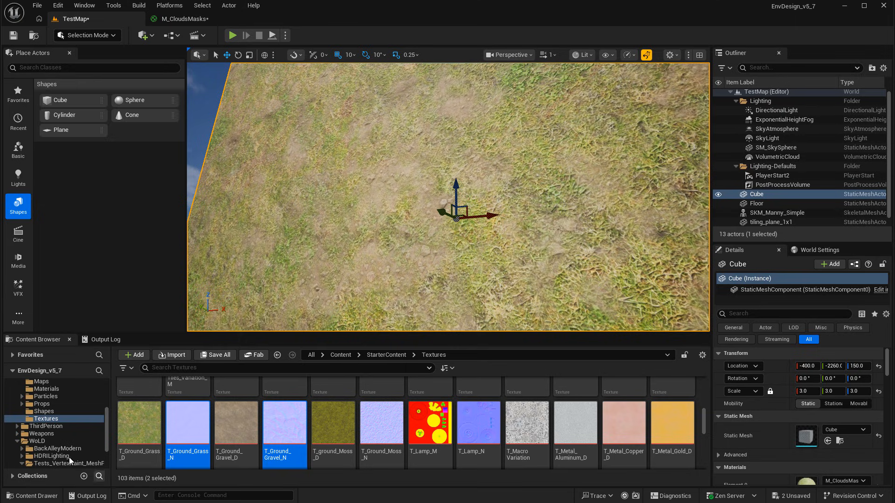
- Open the Tests_VertexPaint_MeshPaint Textures folder and review the mask textures
scroll(69, 457, "down", 3)
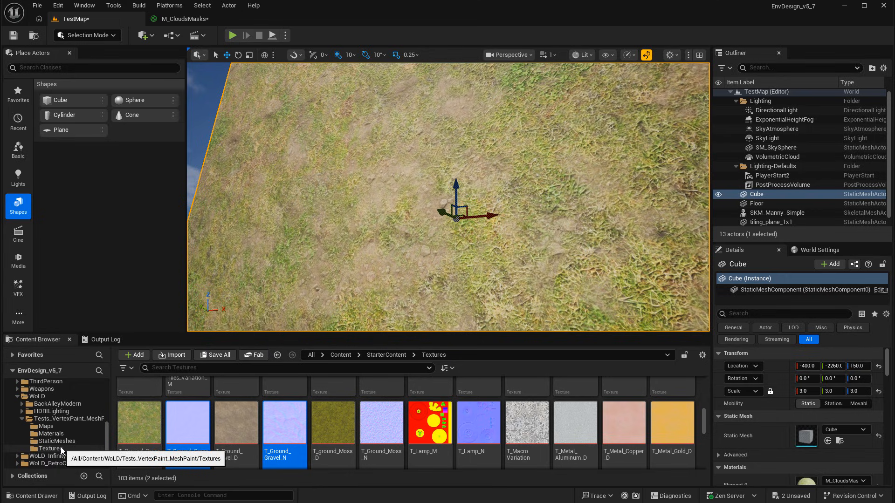
left_click(60, 450)
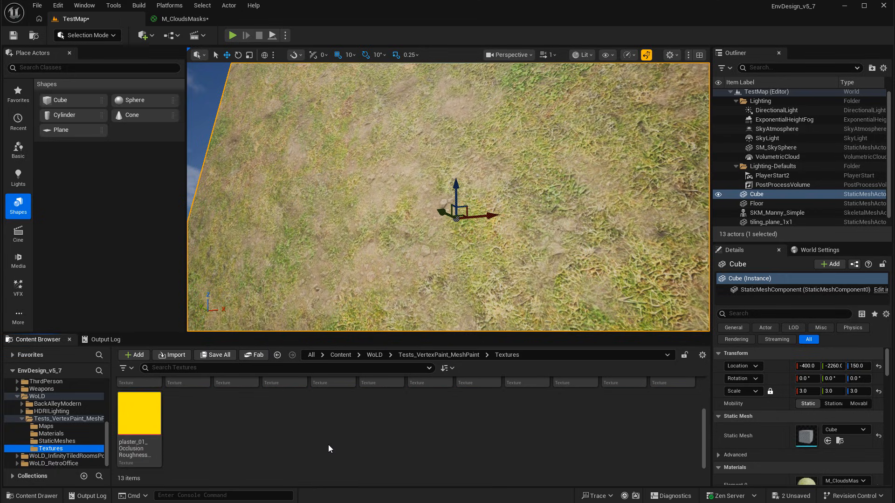
scroll(328, 449, "up", 2)
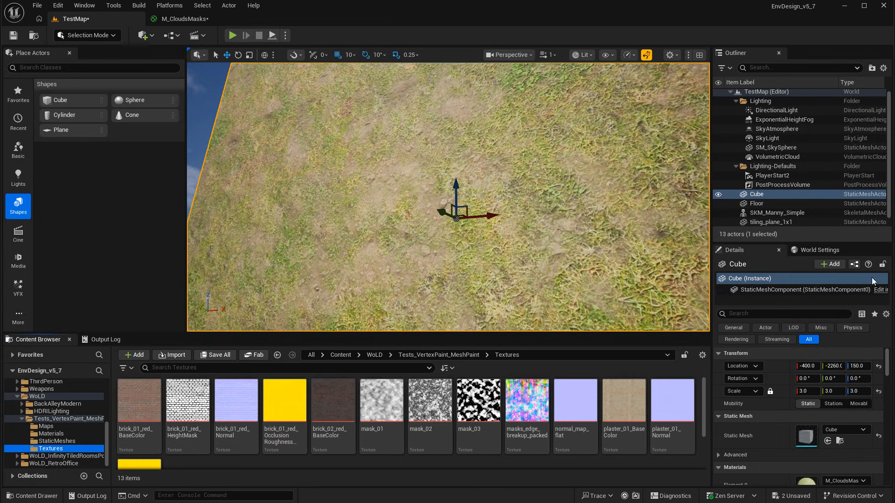
- Connect mask_03's red channel to the Alpha of both the base color Lerp and the normal Lerp
left_click(185, 19)
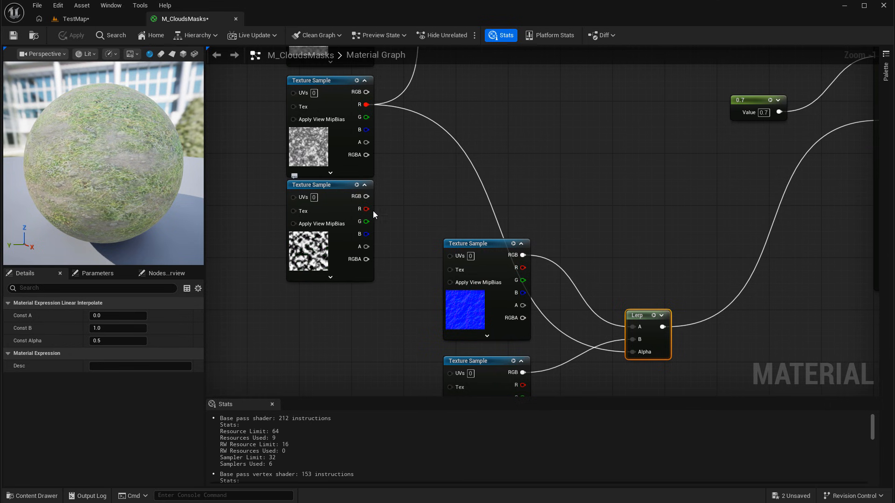
left_click_drag(377, 192, 345, 285)
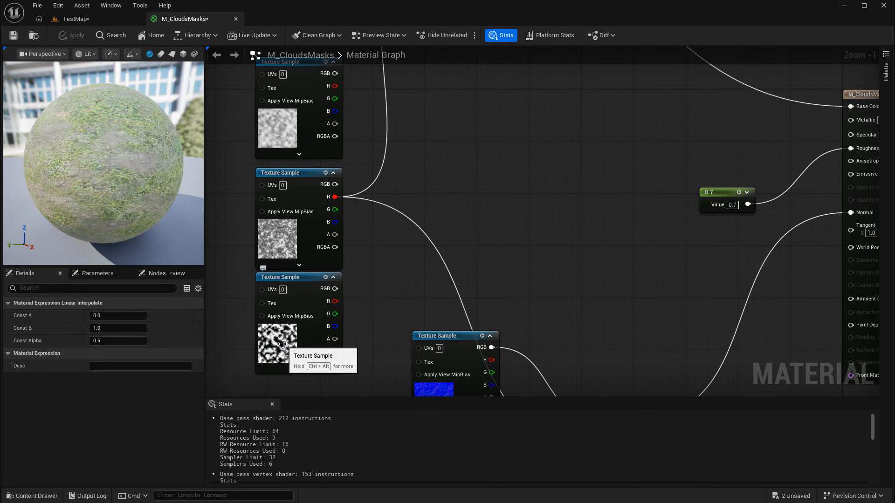
left_click_drag(407, 261, 386, 375)
left_click_drag(341, 379, 366, 301)
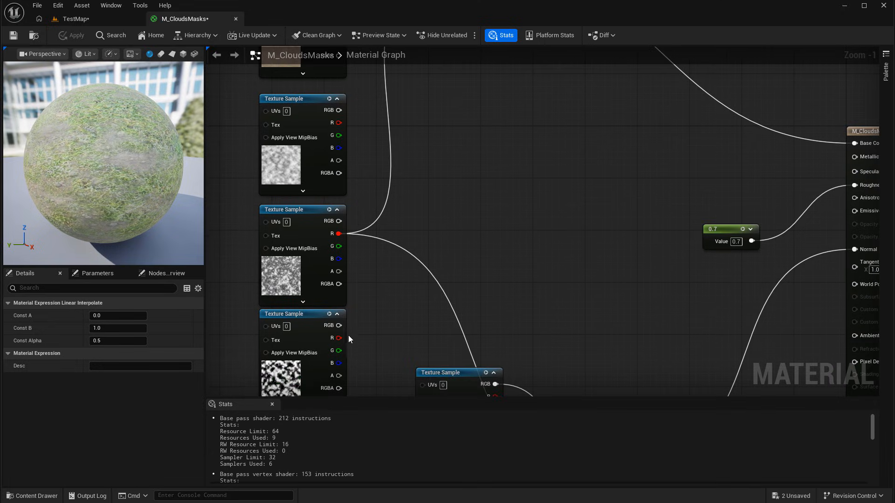
left_click_drag(339, 338, 449, 295)
left_click_drag(596, 327, 640, 112)
left_click_drag(552, 387, 553, 202)
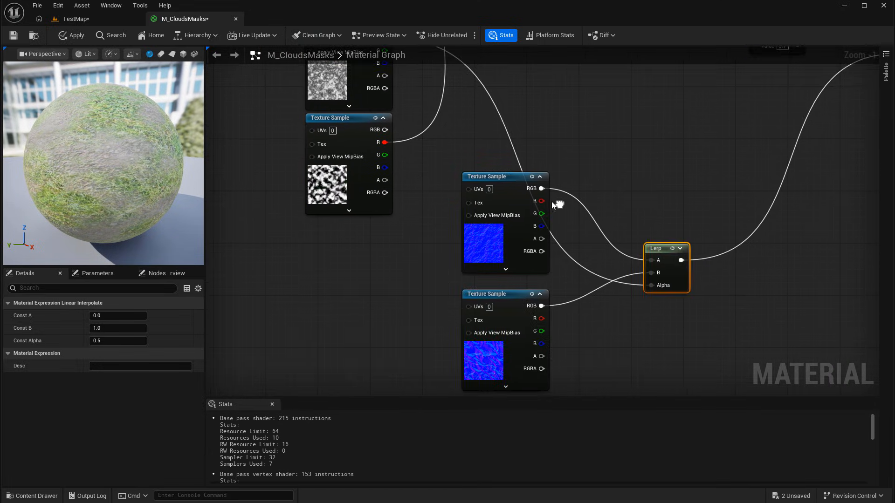
left_click_drag(384, 142, 652, 286)
left_click_drag(376, 83, 389, 156)
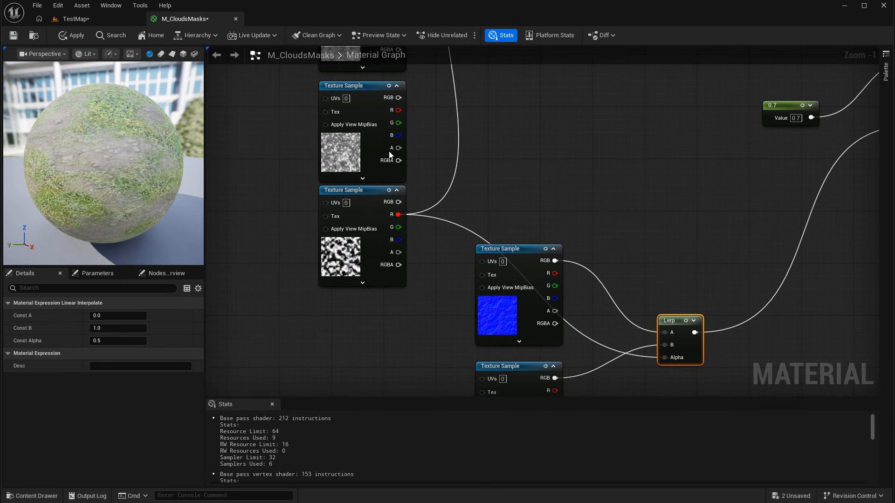
- Apply the M_CloudsMasks material changes and inspect the mask_03 blend on the cube in TestMap from close up and far away
left_click(83, 35)
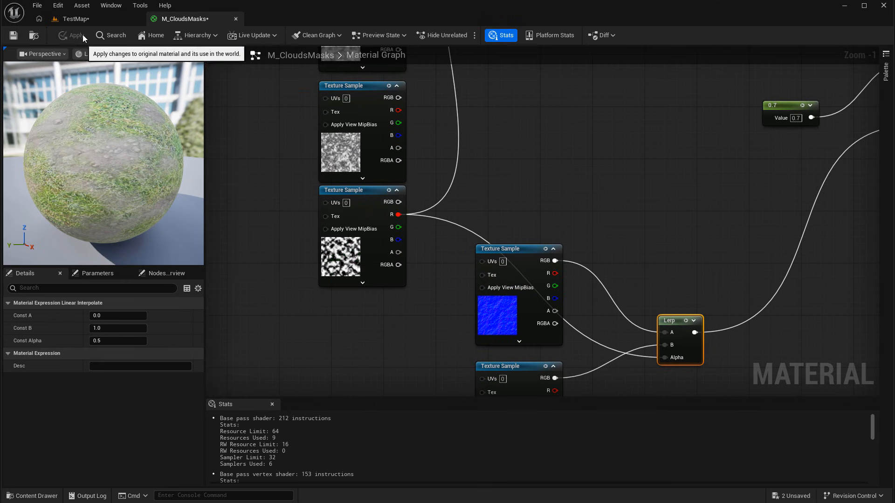
left_click(76, 18)
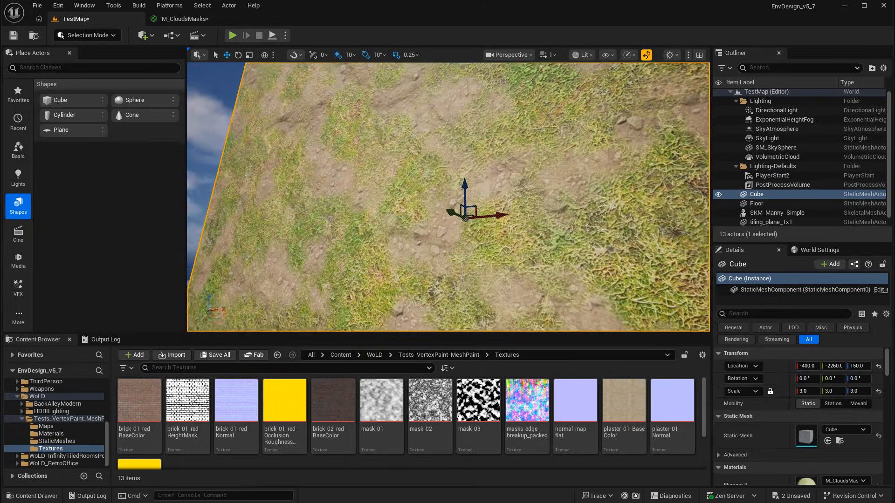
key("w")
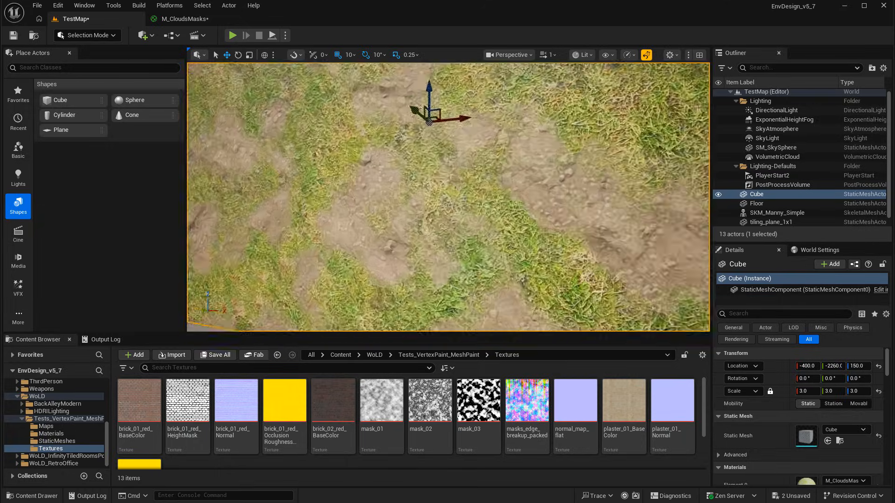
key("s")
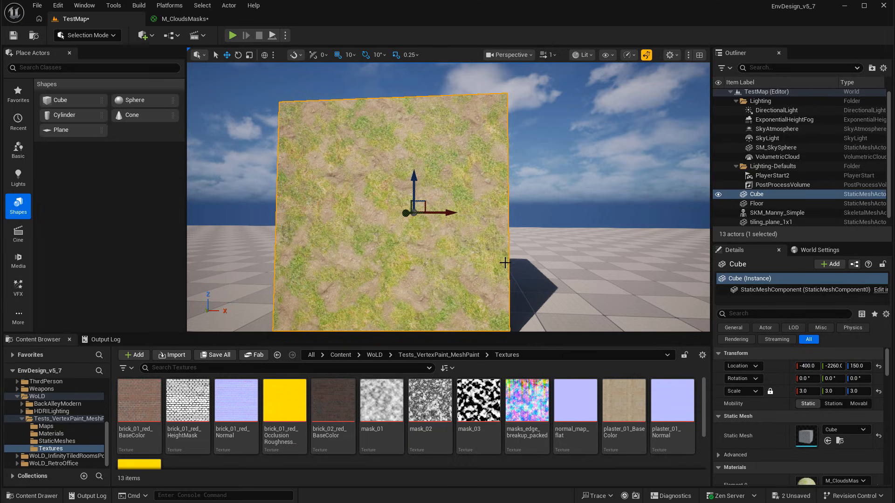
key("s")
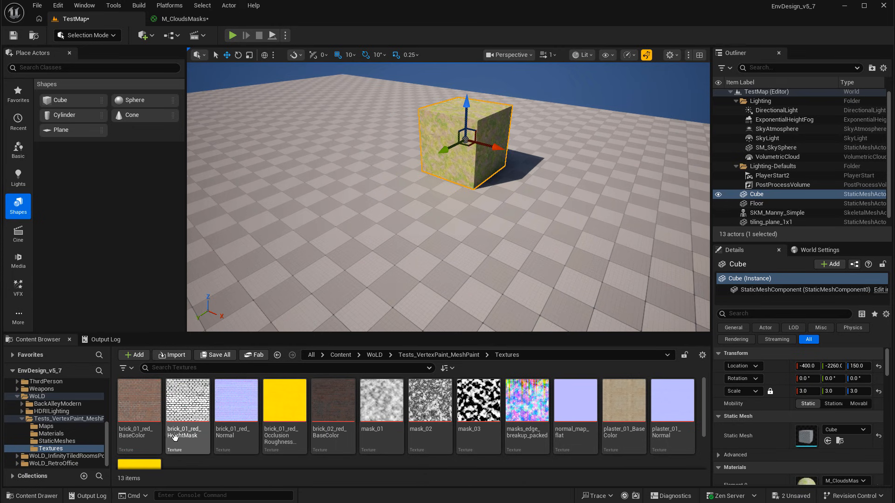
- Assign M_CloudsMasks from the Materials folder to the floor and inspect its grass and gravel blend from several distances
left_click(50, 434)
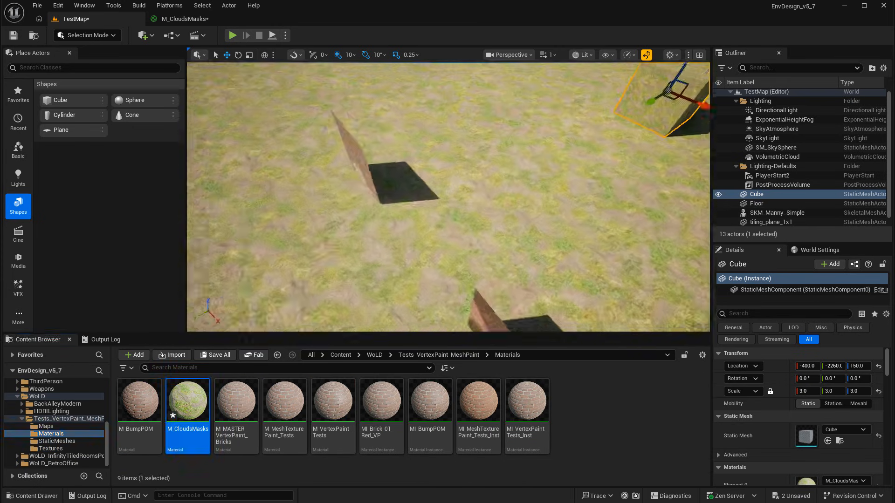
key("s")
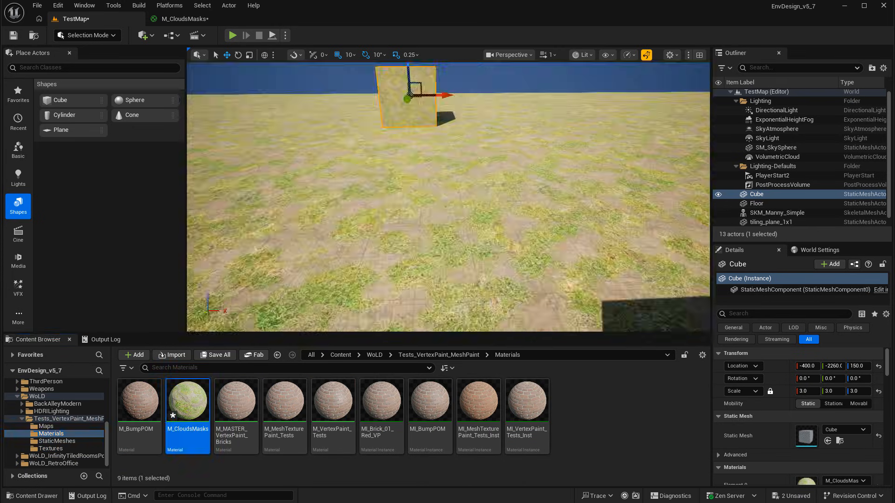
key("w")
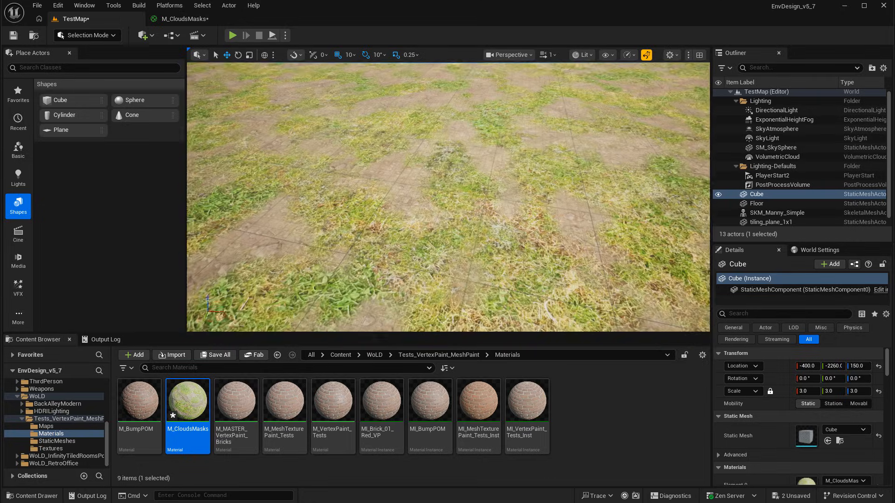
key("s")
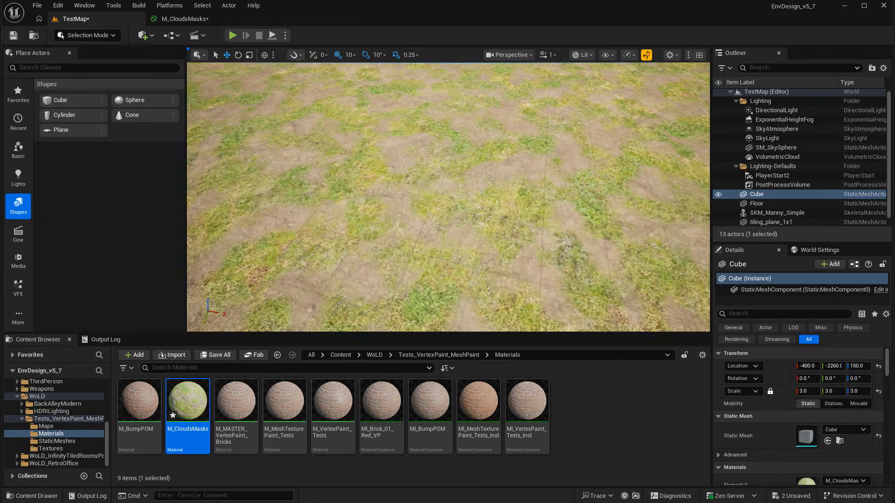
key("w")
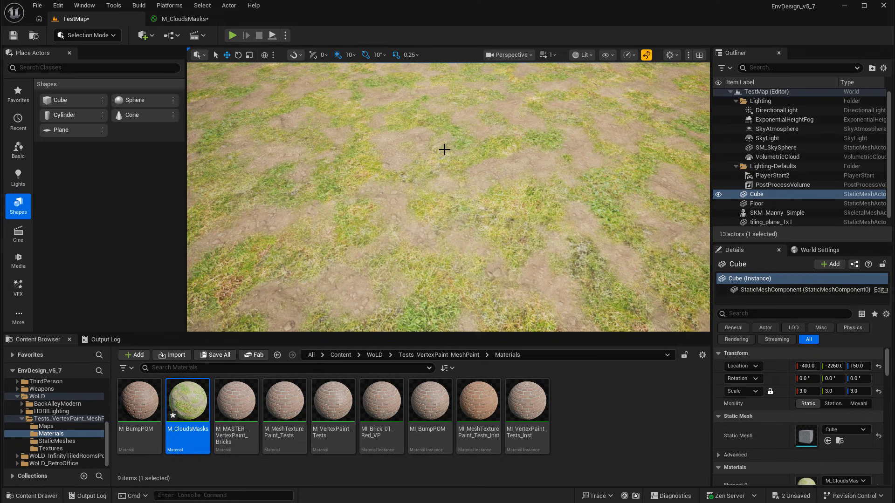
key("s")
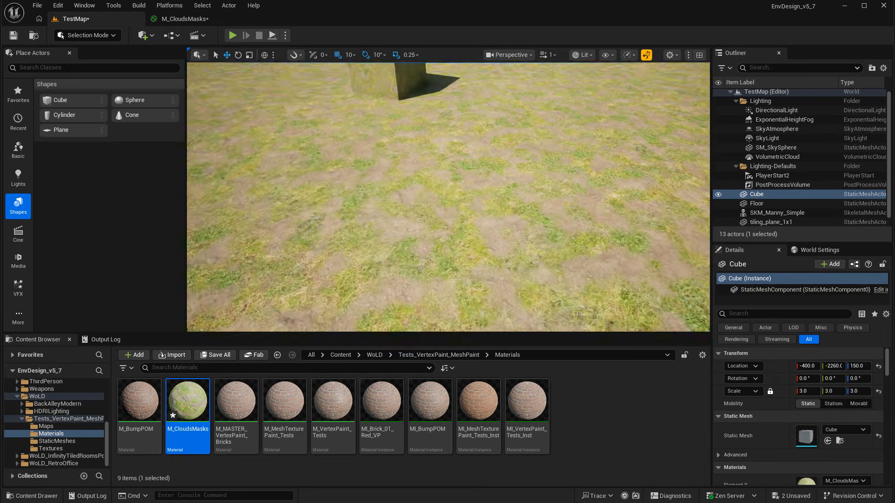
key("w")
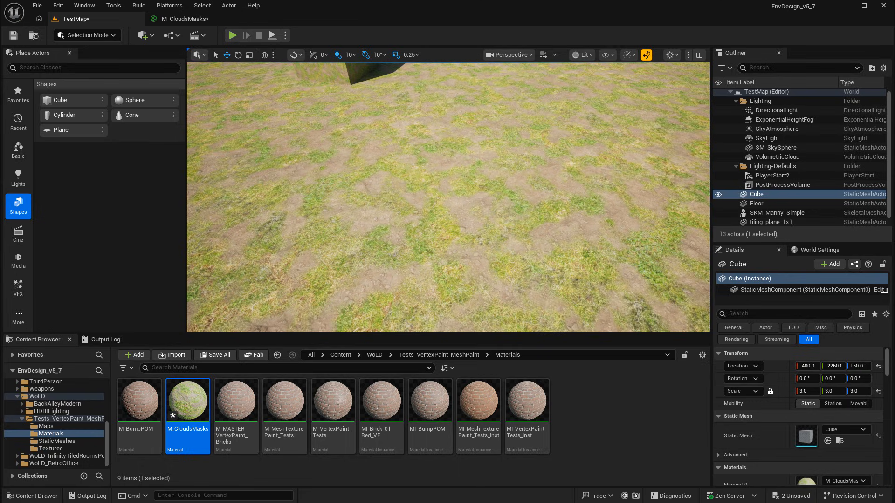
key("w")
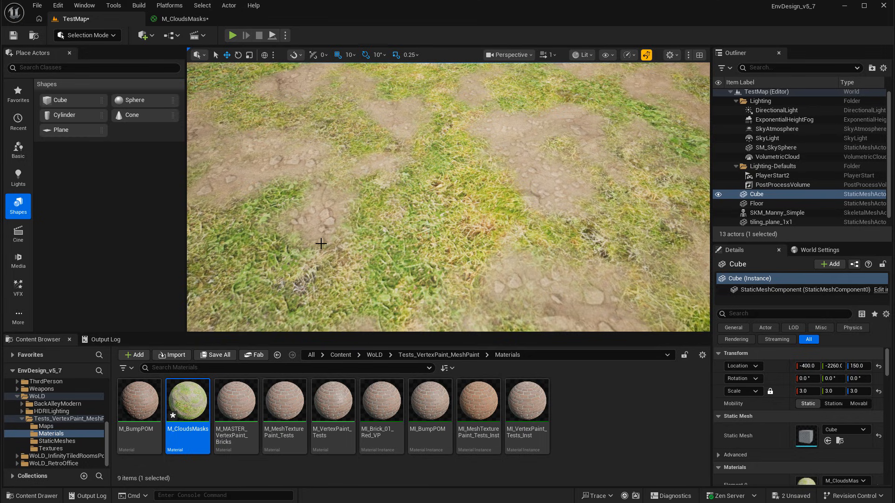
- Switch to File Explorer to review the mask images in the 2026-01-Masks folder
key("alt+Tab")
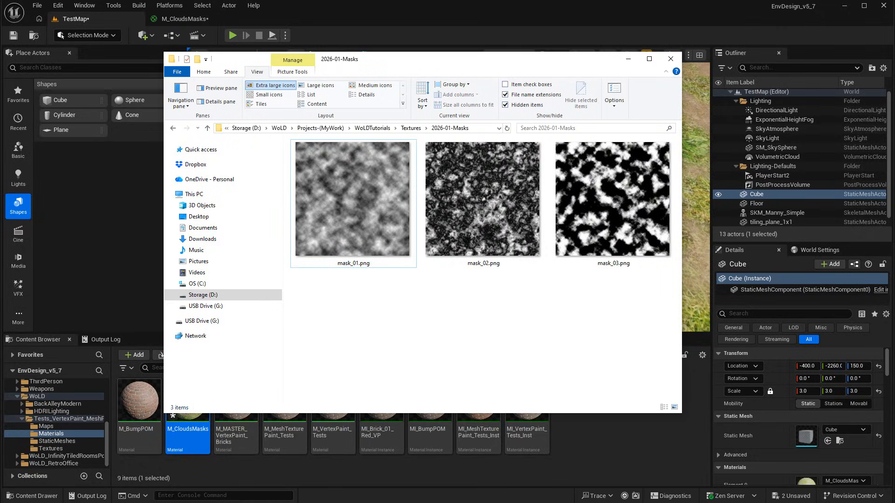